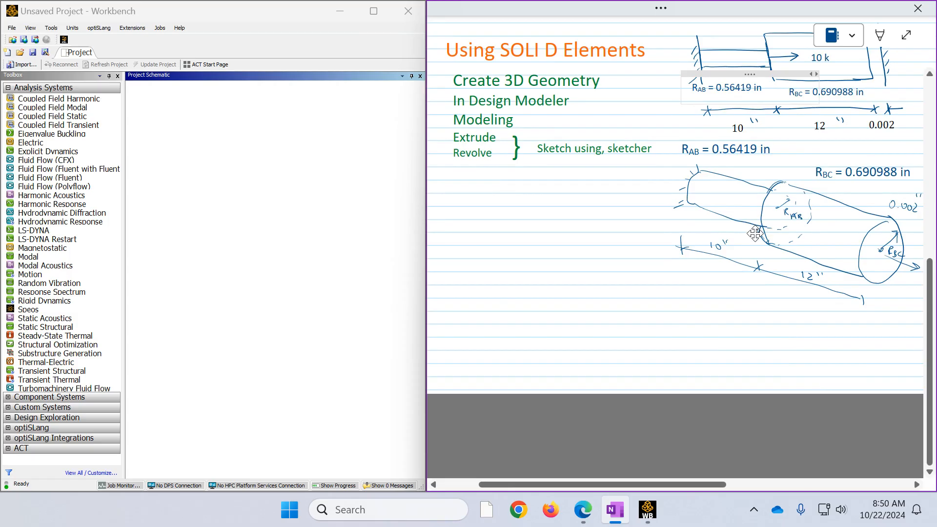
Set the project units to U.S. Engineering (lb,in,s,R,A,lbf,V) and have values displayed in project units.
{"action": "scroll", "coordinate": [755, 234], "scroll_direction": "up", "scroll_amount": 2}
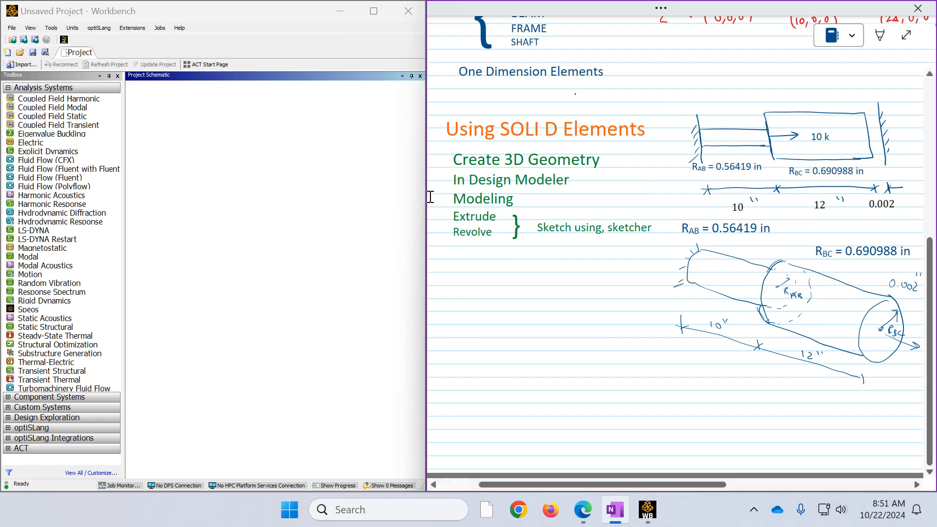
{"action": "left_click_drag", "start_coordinate": [423, 196], "coordinate": [594, 371]}
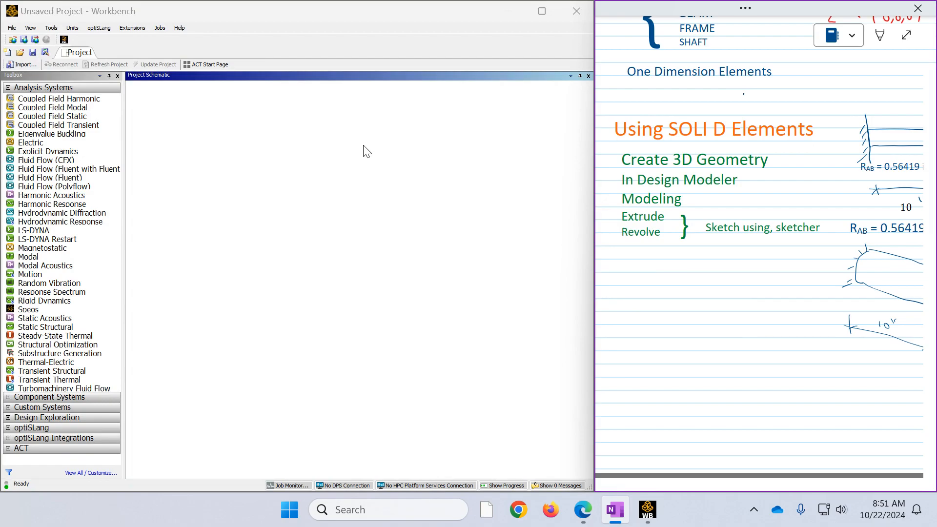
{"action": "left_click", "coordinate": [71, 28]}
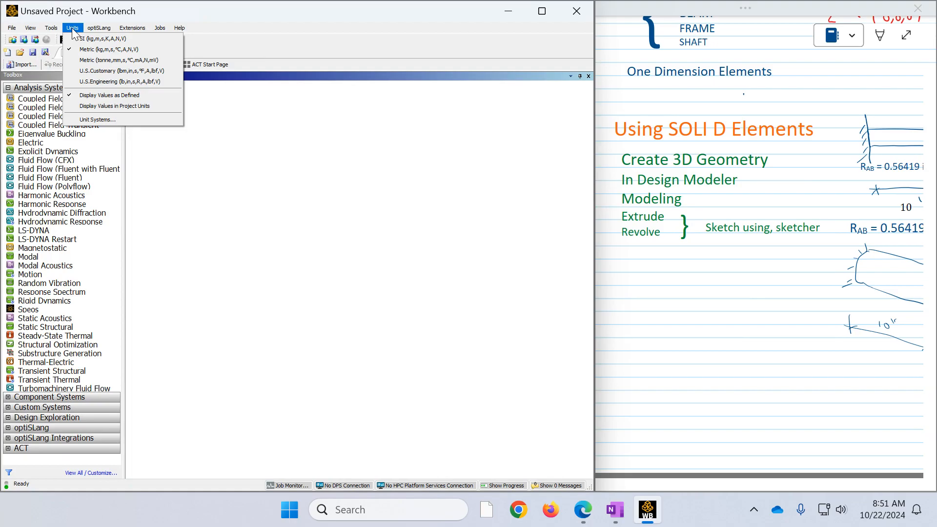
{"action": "left_click", "coordinate": [82, 83]}
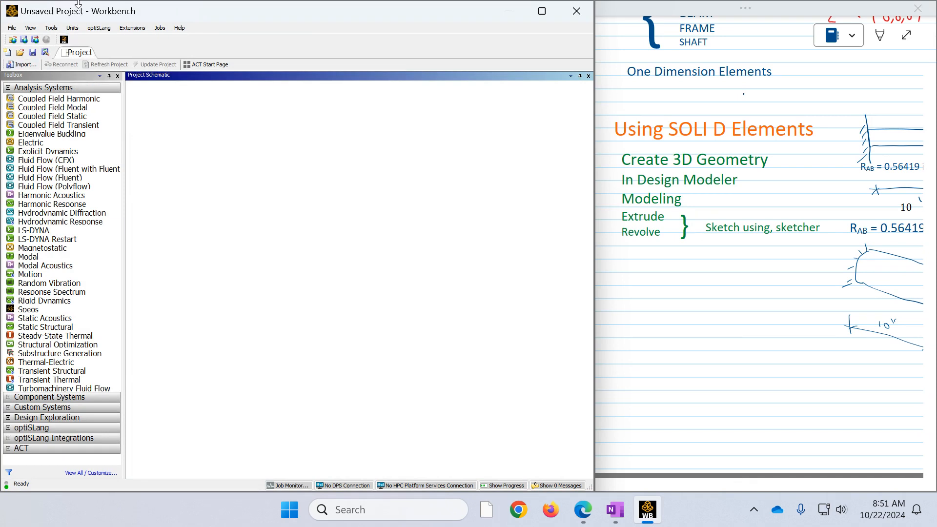
{"action": "left_click", "coordinate": [78, 28]}
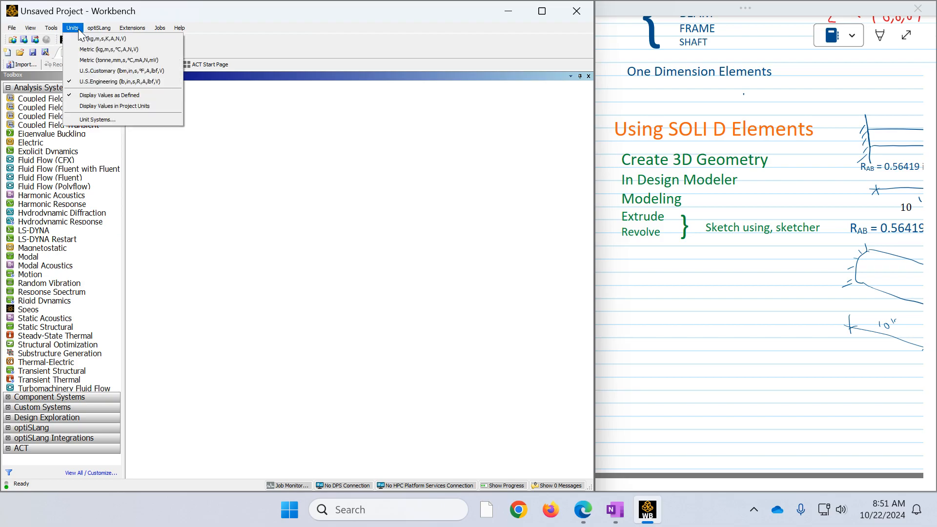
{"action": "left_click", "coordinate": [102, 109]}
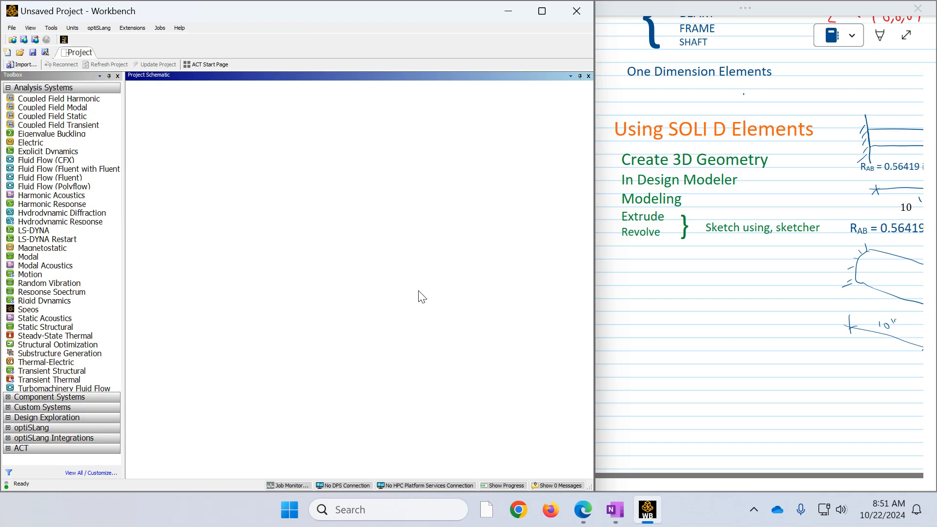
Start saving the project under a new name in the ANSYS folder inside Documents.
{"action": "left_click", "coordinate": [14, 30]}
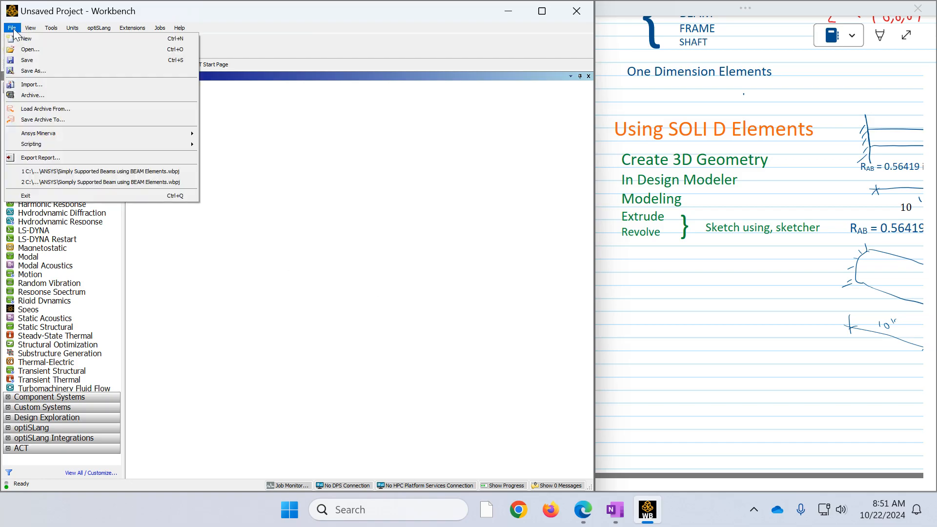
{"action": "left_click", "coordinate": [20, 72]}
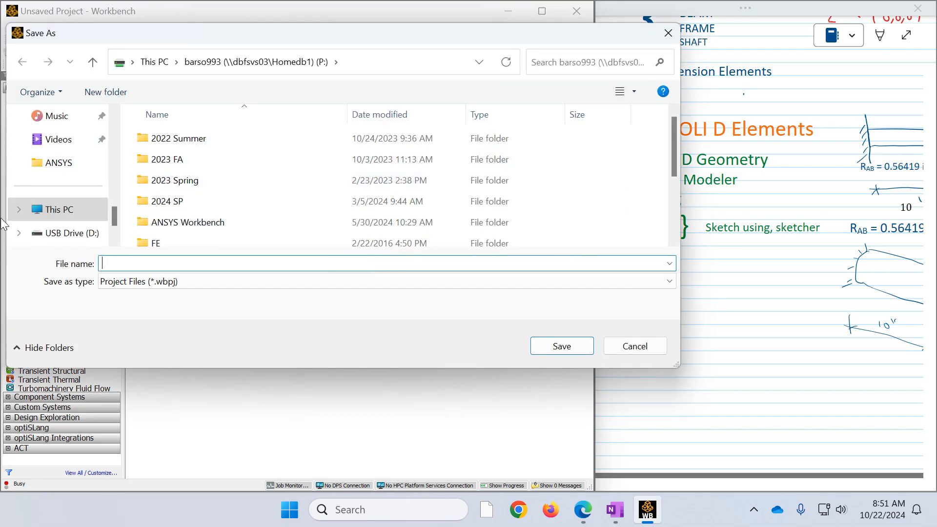
{"action": "scroll", "coordinate": [113, 122], "scroll_direction": "up", "scroll_amount": 2}
{"action": "left_click", "coordinate": [80, 146]}
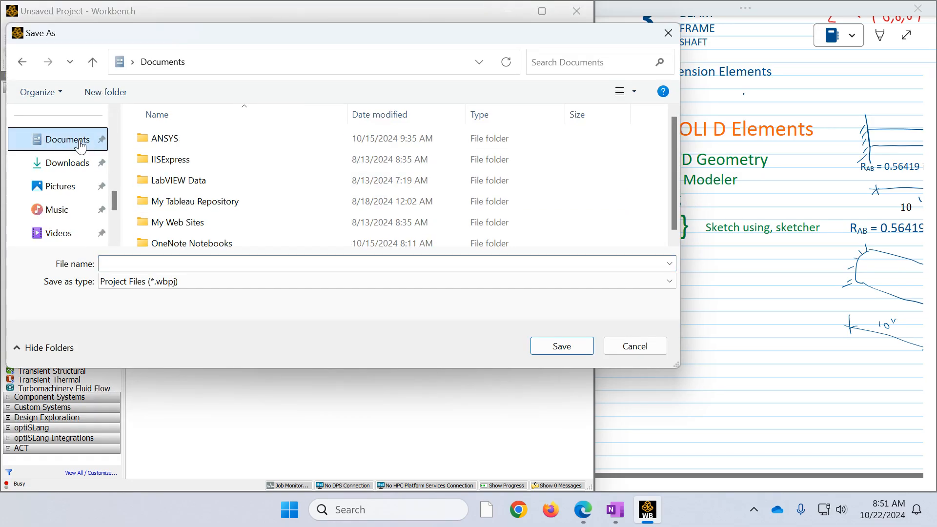
{"action": "double_click", "coordinate": [169, 139]}
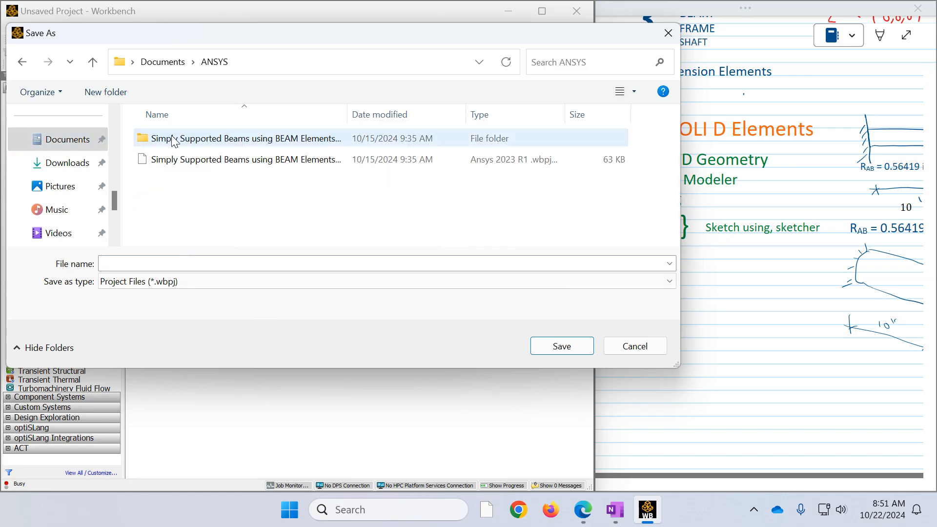
{"action": "left_click", "coordinate": [172, 269]}
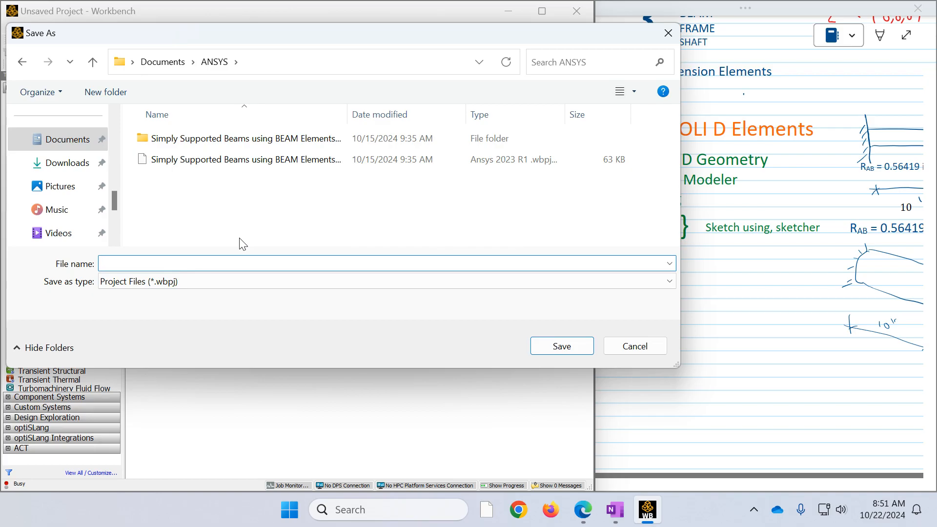
{"action": "type", "text": "fIRST"}
{"action": "key", "text": "BackSpace"}
{"action": "key", "text": "BackSpace"}
{"action": "key", "text": "BackSpace"}
{"action": "key", "text": "BackSpace"}
{"action": "key", "text": "BackSpace"}
{"action": "key", "text": "BackSpace"}
{"action": "key", "text": "Tab"}
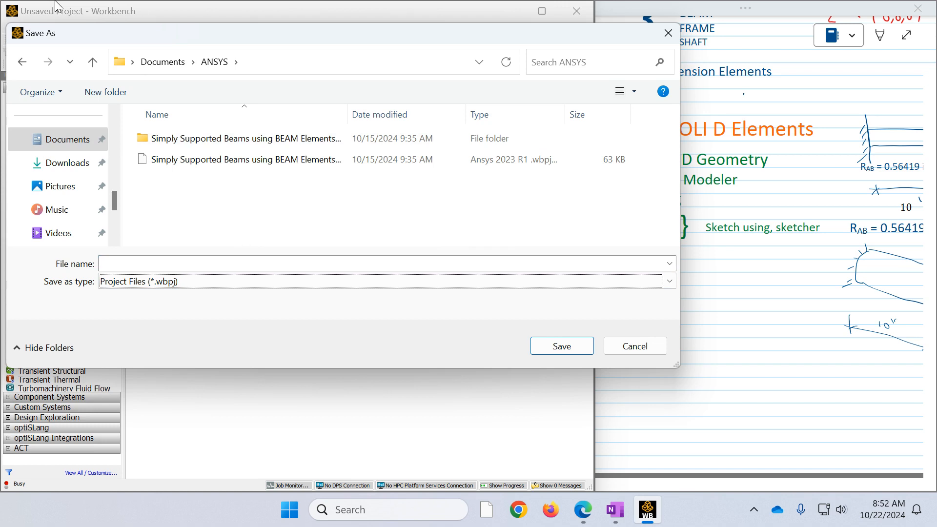
Save the project with the file name "First Solid Elements Example".
{"action": "left_click", "coordinate": [125, 265]}
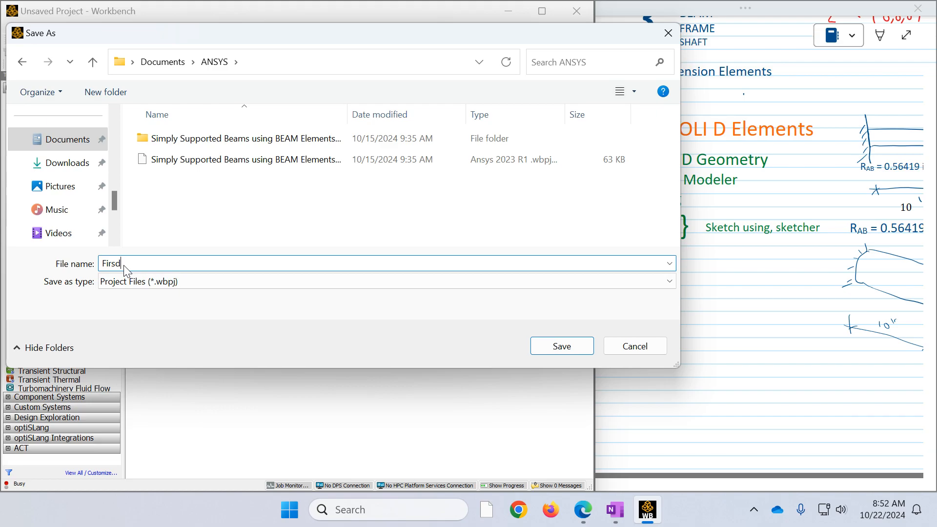
{"action": "type", "text": "First Solid Elements Example"}
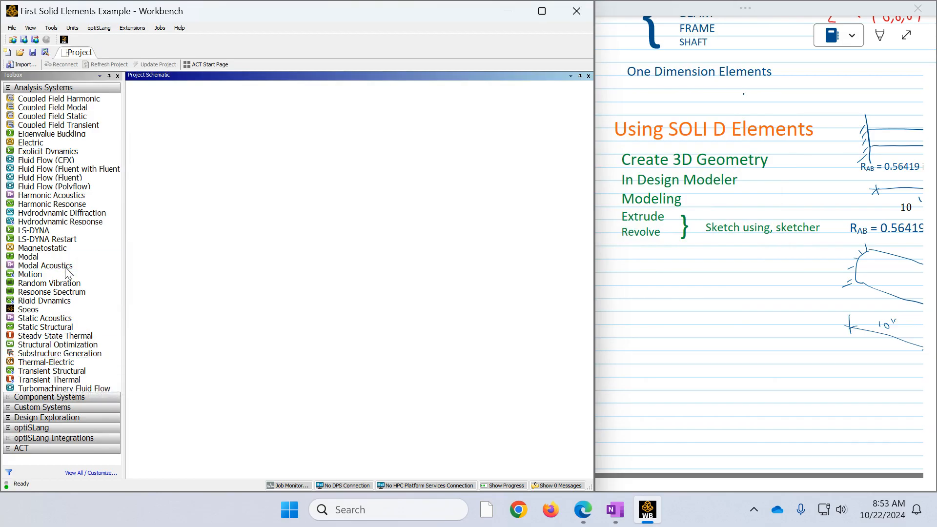
Add a Static Structural analysis system to the project and open its Engineering Data.
{"action": "double_click", "coordinate": [64, 327]}
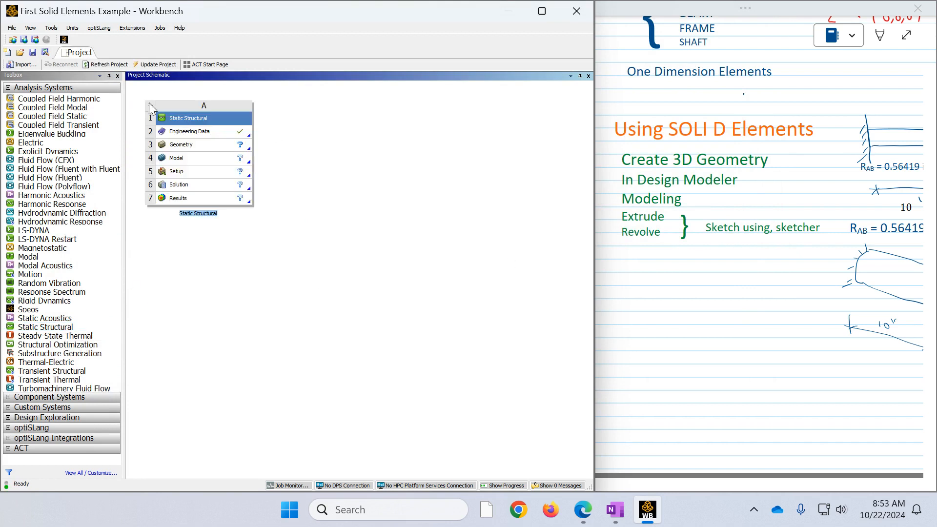
{"action": "left_click", "coordinate": [179, 137]}
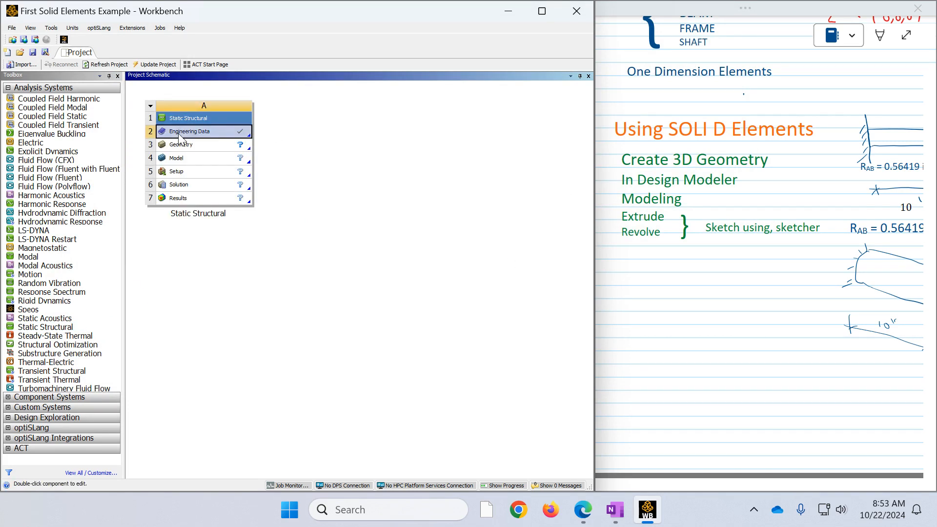
{"action": "double_click", "coordinate": [215, 141]}
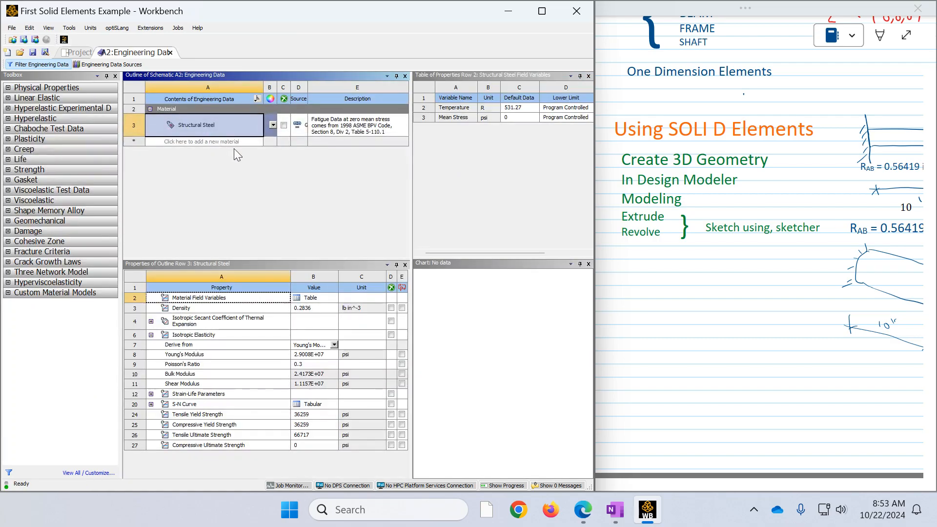
Check the material data in the class notes and add a new material named "Class Example".
{"action": "scroll", "coordinate": [739, 357], "scroll_direction": "up", "scroll_amount": 4}
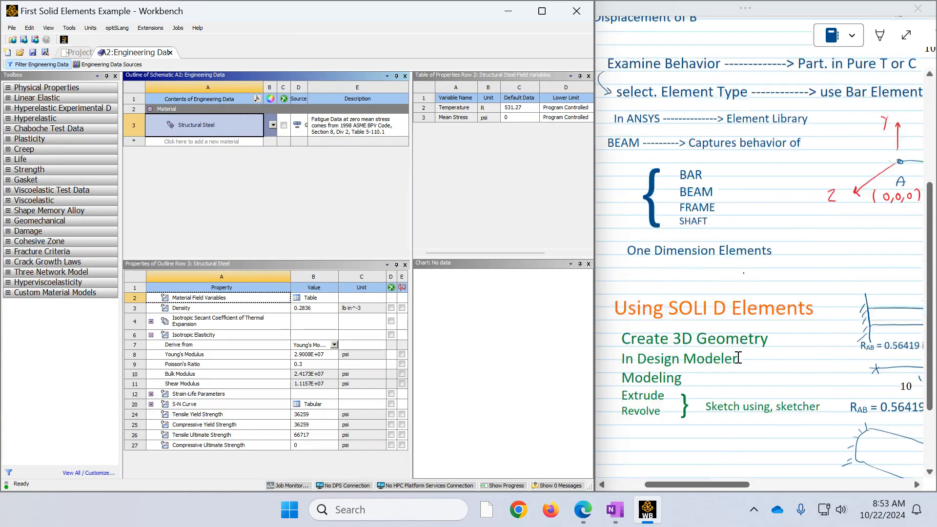
{"action": "scroll", "coordinate": [739, 358], "scroll_direction": "up", "scroll_amount": 3}
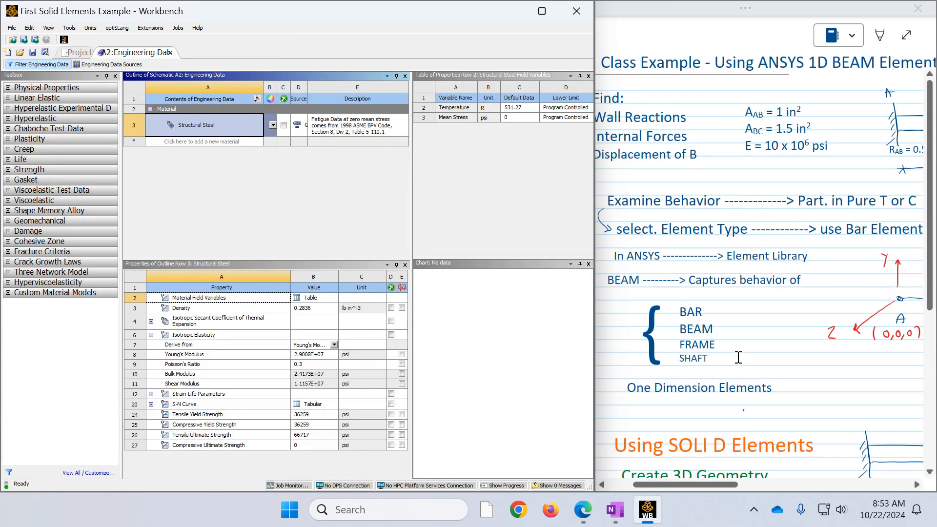
{"action": "left_click", "coordinate": [186, 142]}
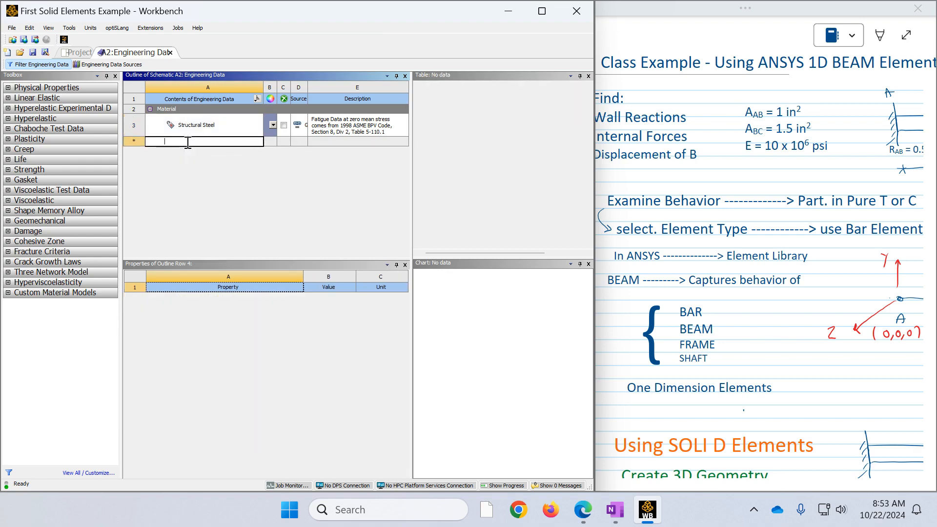
{"action": "type", "text": "Class"}
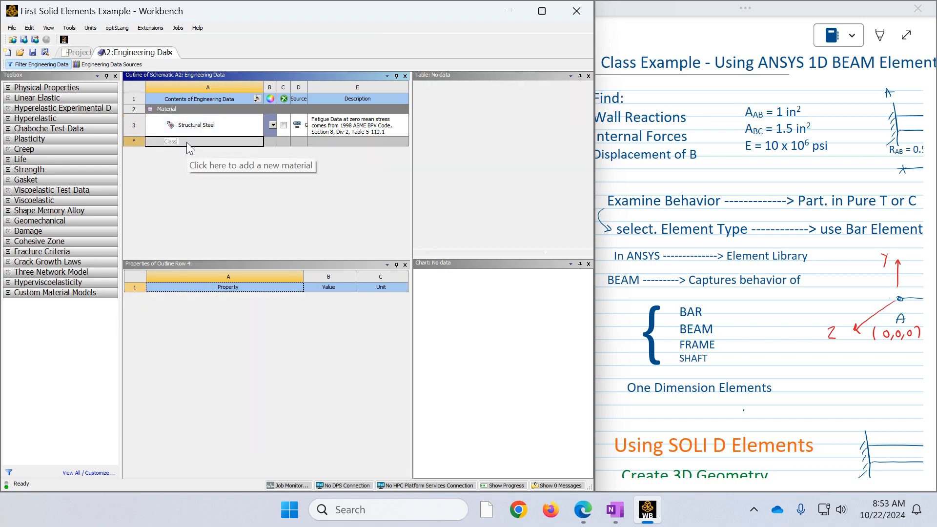
{"action": "type", "text": " Exa"}
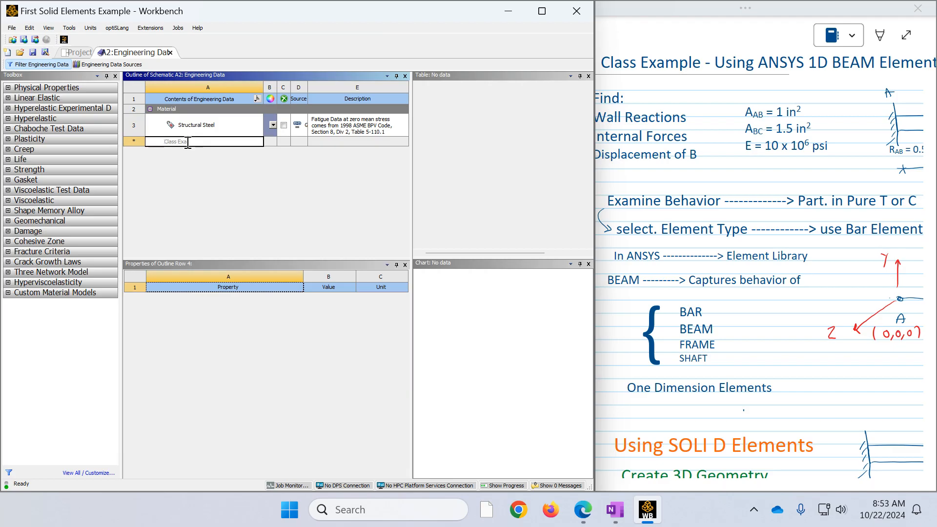
{"action": "type", "text": "mple"}
{"action": "key", "text": "Return"}
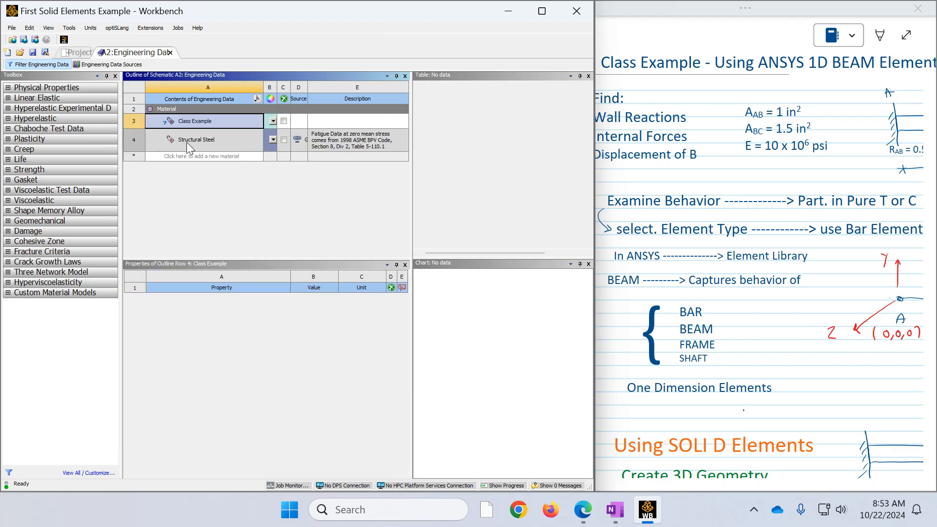
Add the linear elastic Isotropic Elasticity property to the Class Example material.
{"action": "left_click", "coordinate": [8, 98]}
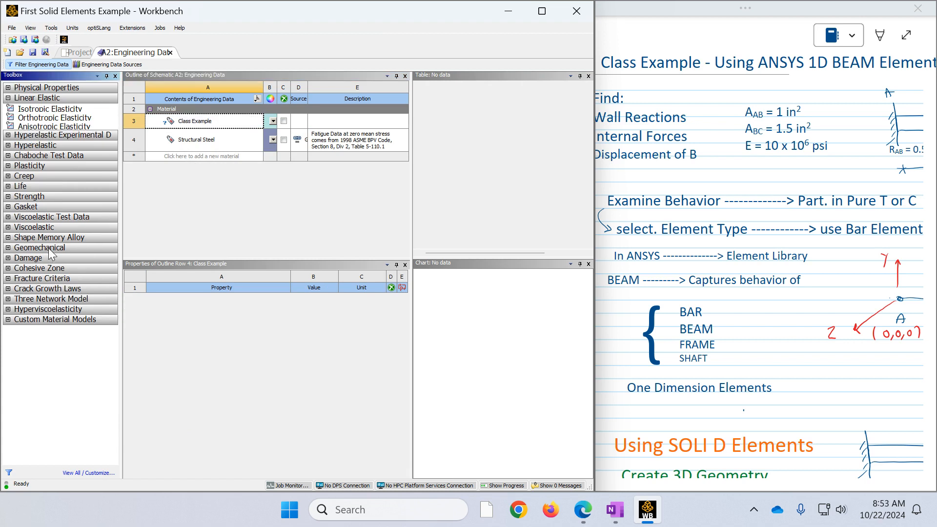
{"action": "left_click", "coordinate": [32, 110]}
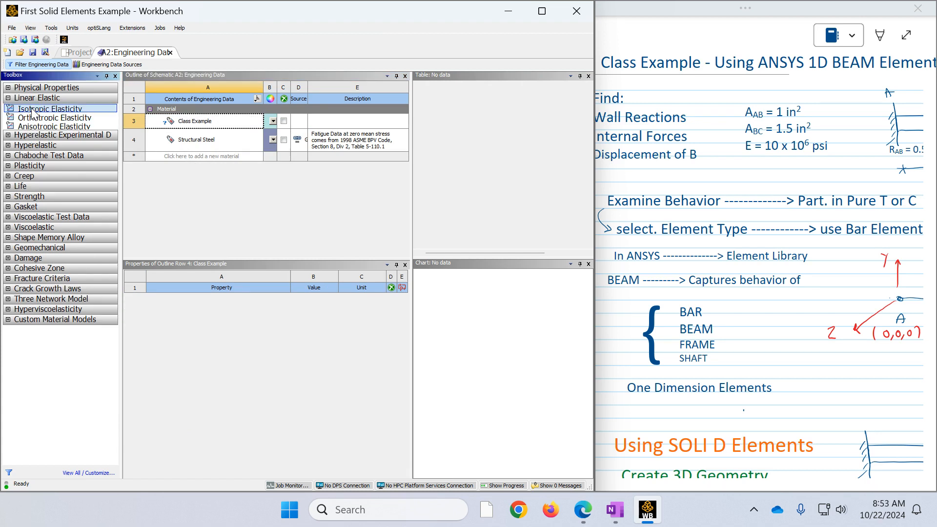
{"action": "double_click", "coordinate": [32, 111]}
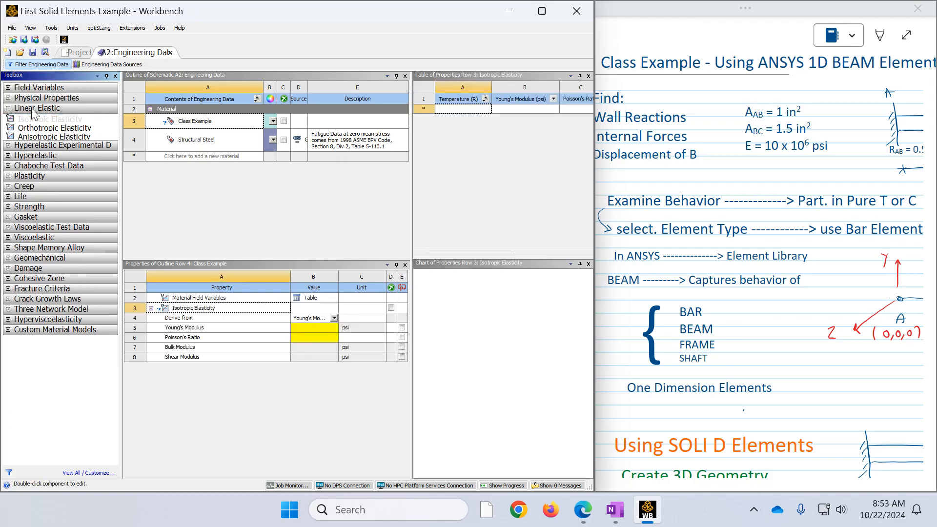
Set the Class Example material's Young's Modulus to 1e7 psi and its Poisson's Ratio to 0.3.
{"action": "left_click", "coordinate": [325, 328]}
{"action": "type", "text": "1e7"}
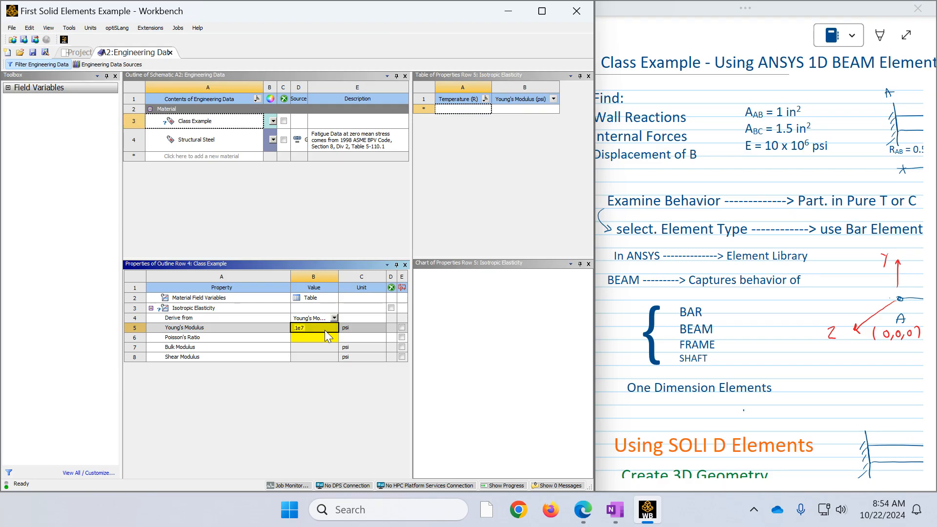
{"action": "left_click", "coordinate": [325, 336]}
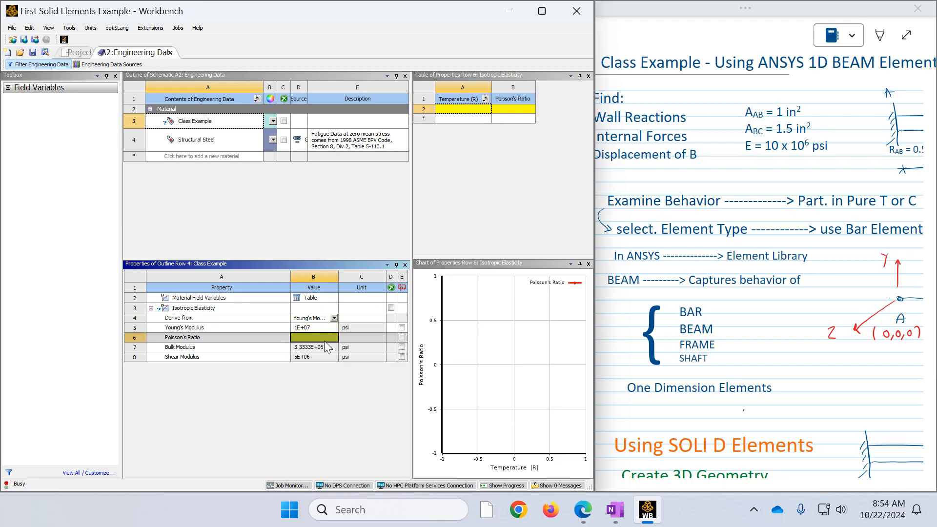
{"action": "type", "text": "."}
{"action": "key", "text": "Return"}
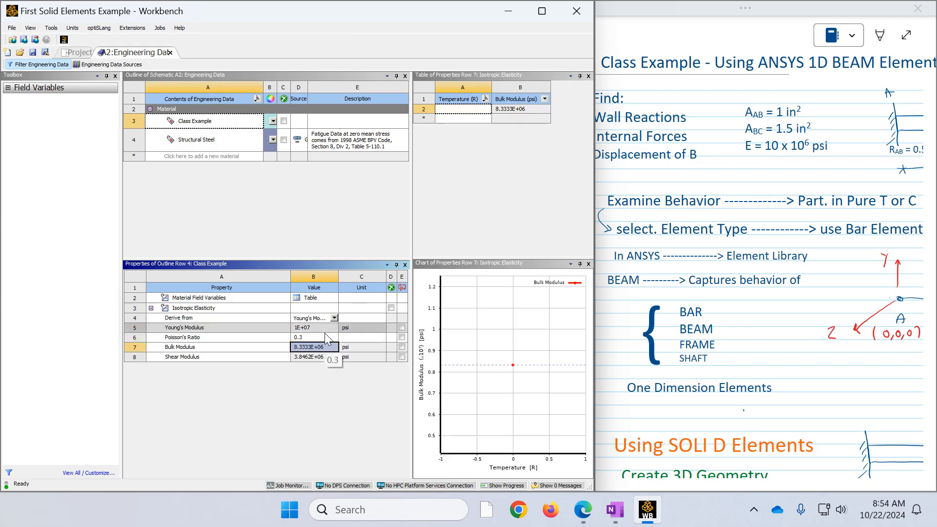
Return to the project schematic and create a new DesignModeler geometry for the Static Structural system.
{"action": "left_click", "coordinate": [74, 52]}
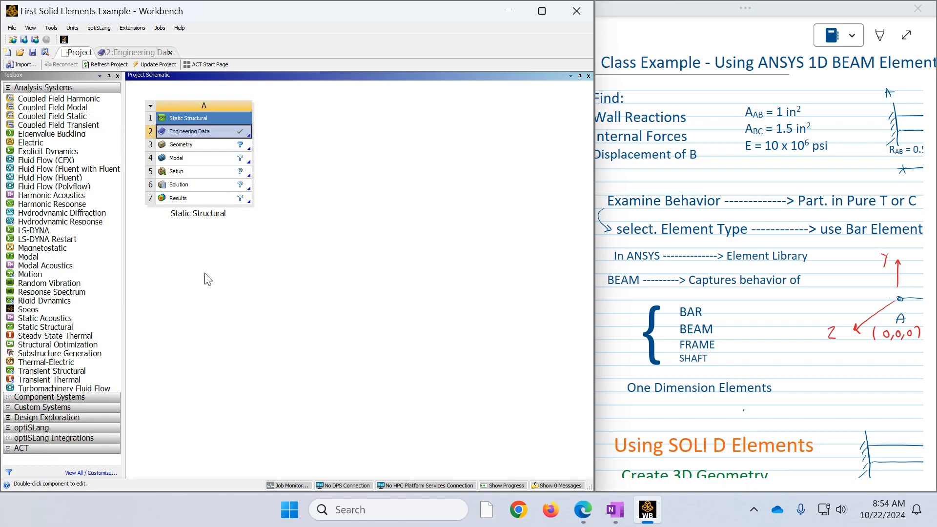
{"action": "right_click", "coordinate": [194, 147]}
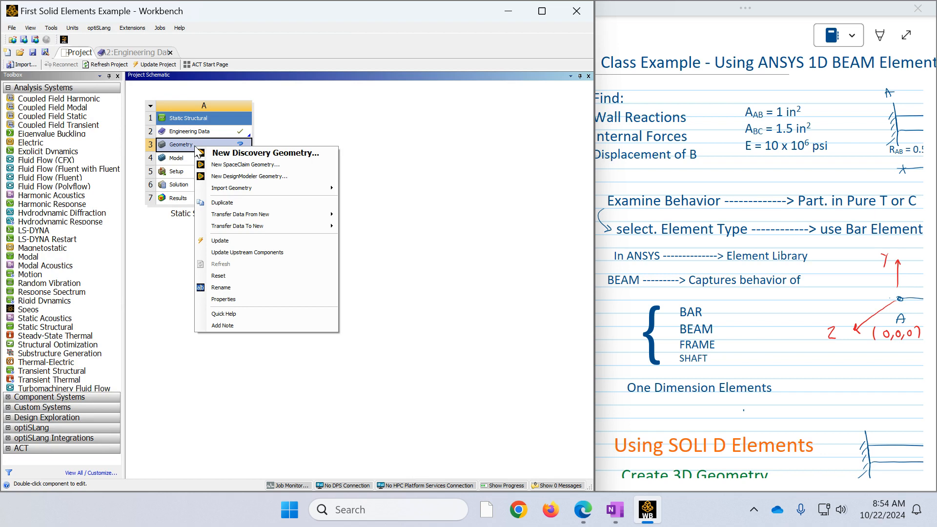
{"action": "left_click", "coordinate": [220, 177]}
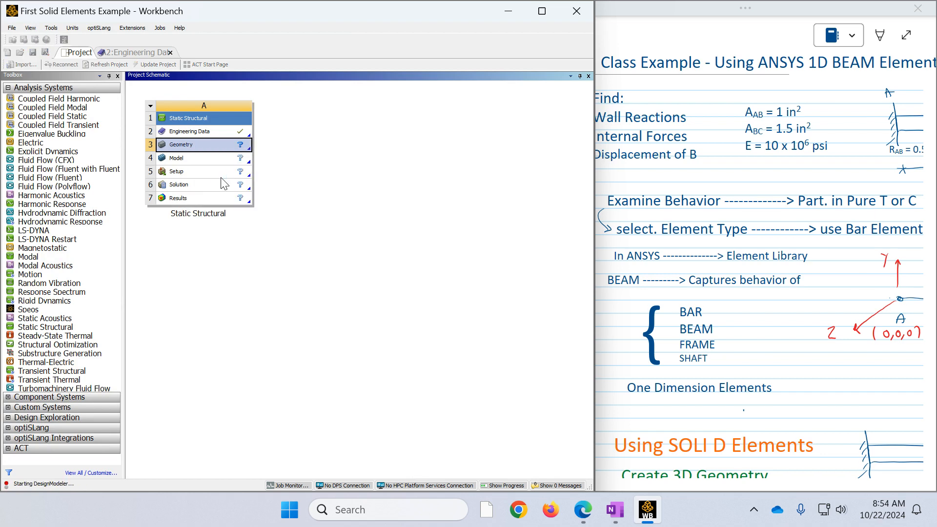
{"action": "mouse_move", "coordinate": [594, 228]}
{"action": "left_click_drag", "start_coordinate": [594, 229], "coordinate": [576, 254]}
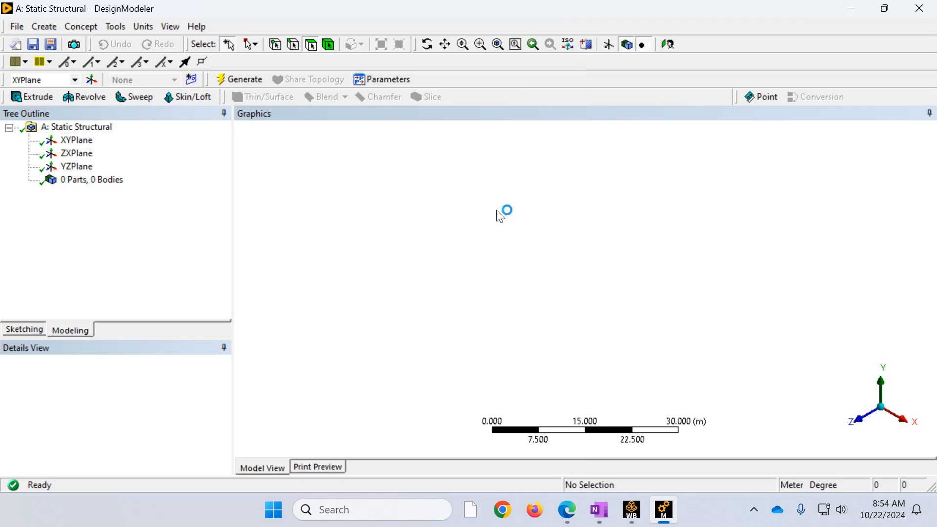
Show the plane axes and create a new sketch on the YZPlane, viewed face-on along the X axis.
{"action": "left_click", "coordinate": [608, 44]}
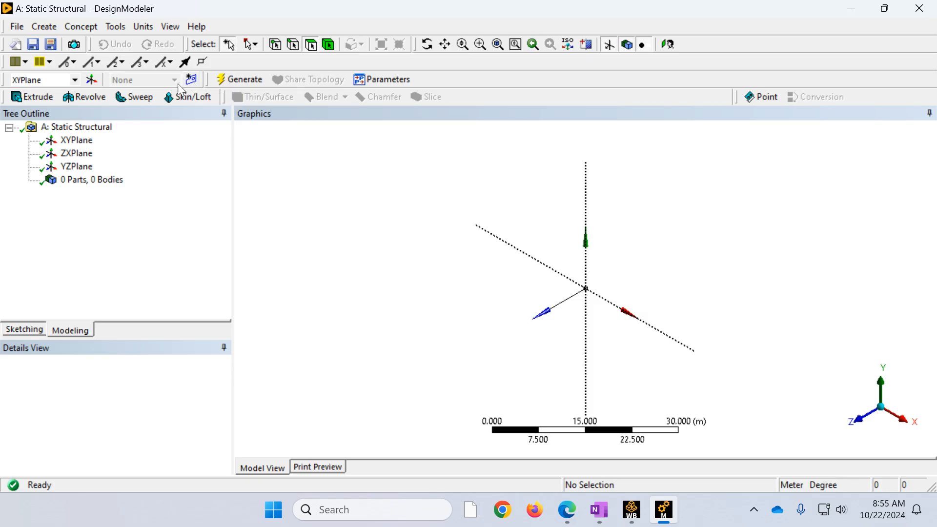
{"action": "left_click", "coordinate": [75, 80]}
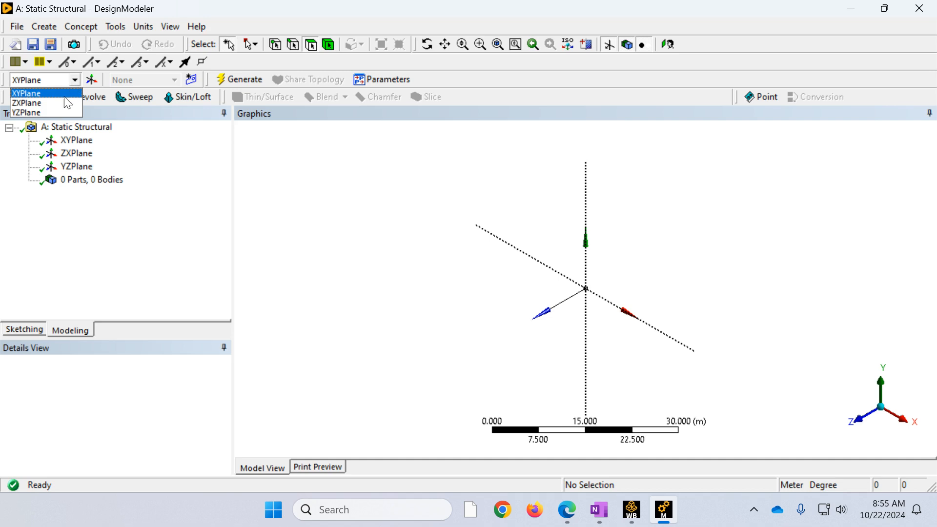
{"action": "left_click", "coordinate": [63, 113]}
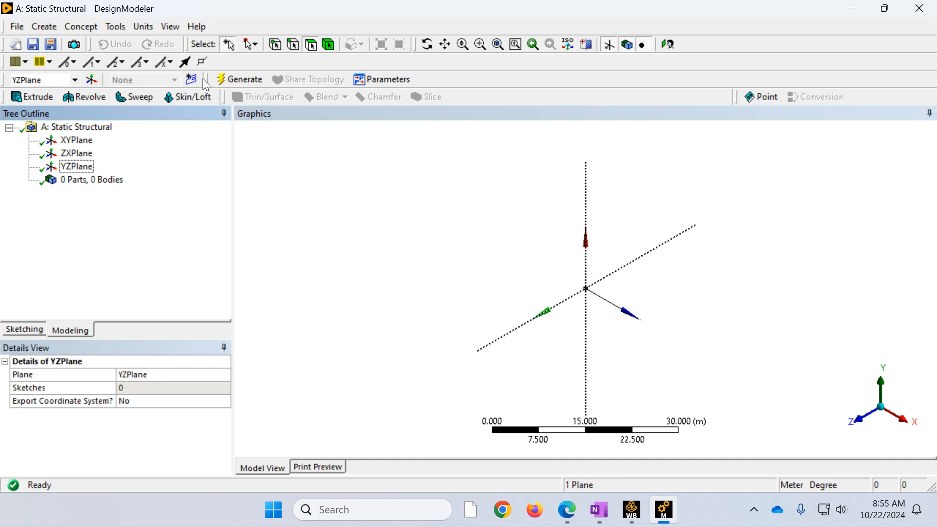
{"action": "left_click", "coordinate": [189, 78]}
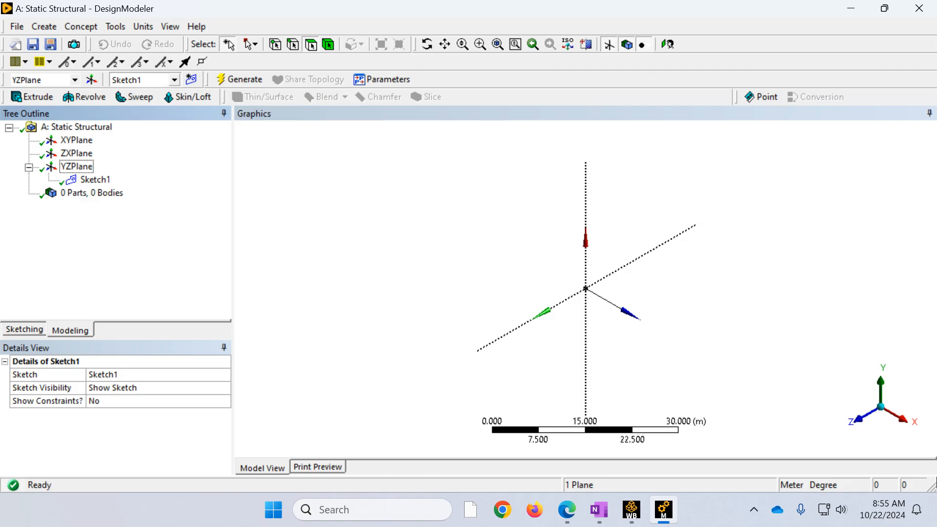
{"action": "left_click", "coordinate": [911, 432]}
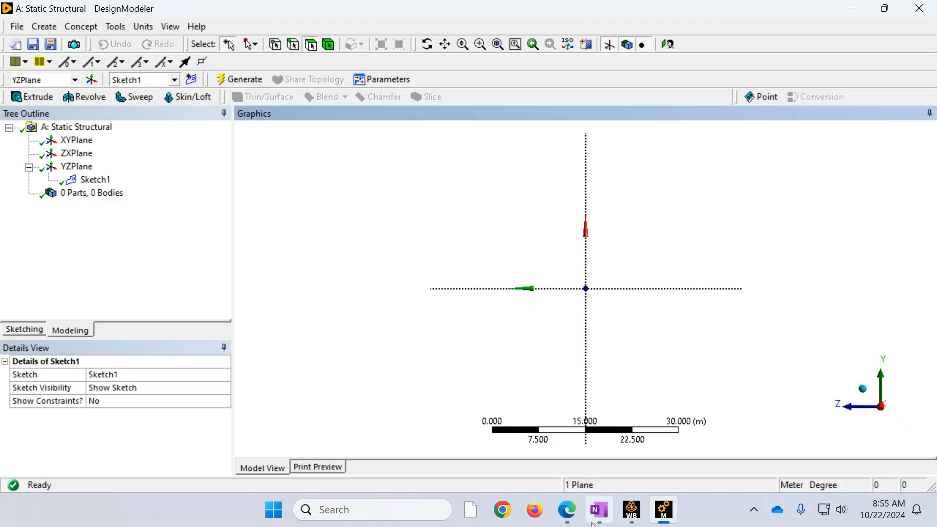
Copy the R_AB radius value 0.56419 from the class notes in OneNote and return to DesignModeler.
{"action": "mouse_move", "coordinate": [605, 515]}
{"action": "left_click", "coordinate": [678, 437]}
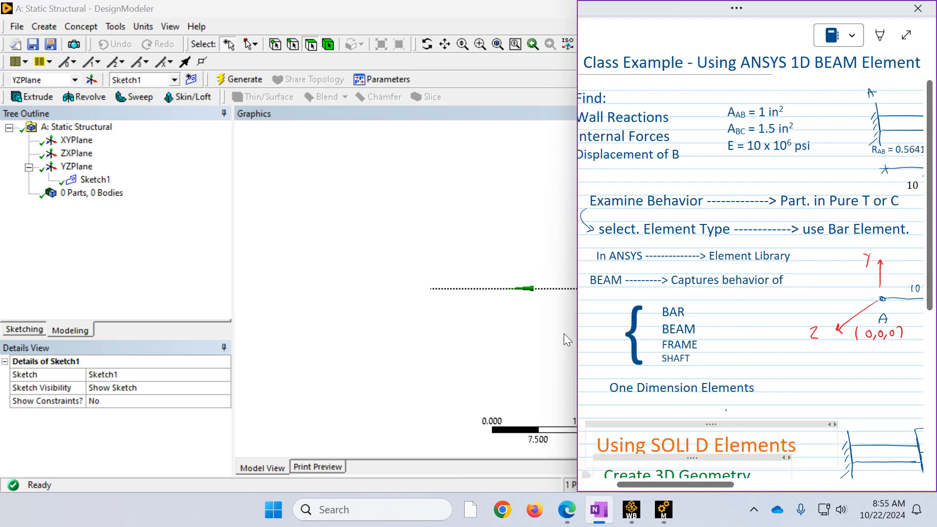
{"action": "left_click_drag", "start_coordinate": [574, 304], "coordinate": [446, 305]}
{"action": "scroll", "coordinate": [693, 351], "scroll_direction": "down", "scroll_amount": 3}
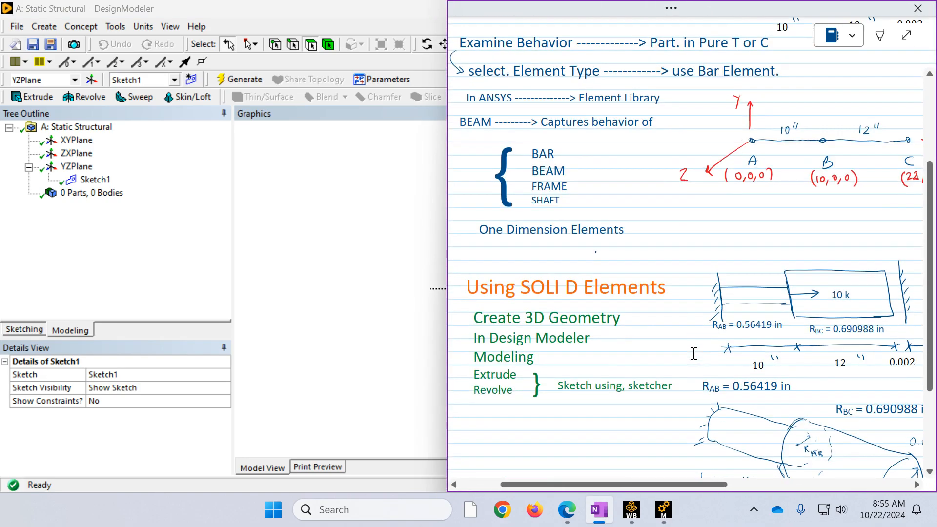
{"action": "scroll", "coordinate": [697, 382], "scroll_direction": "down", "scroll_amount": 2}
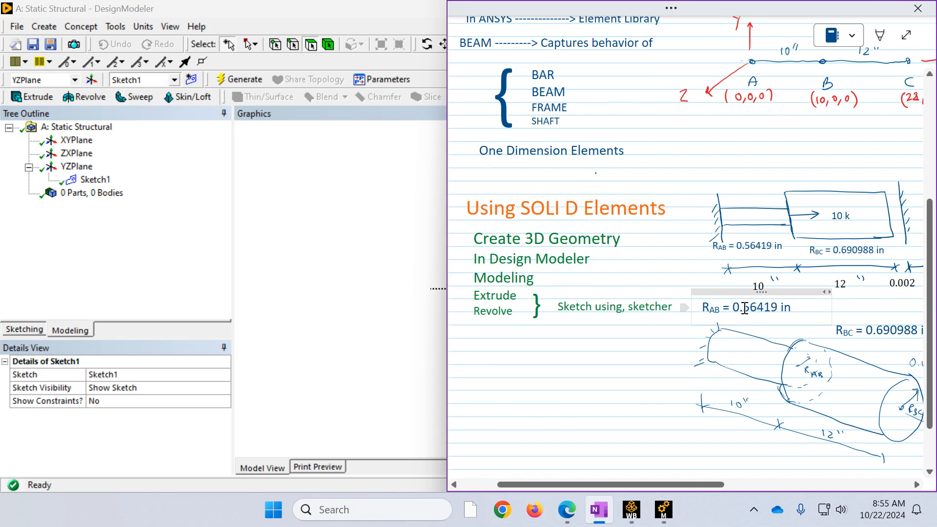
{"action": "left_click_drag", "start_coordinate": [735, 307], "coordinate": [779, 307]}
{"action": "key", "text": "ctrl+c"}
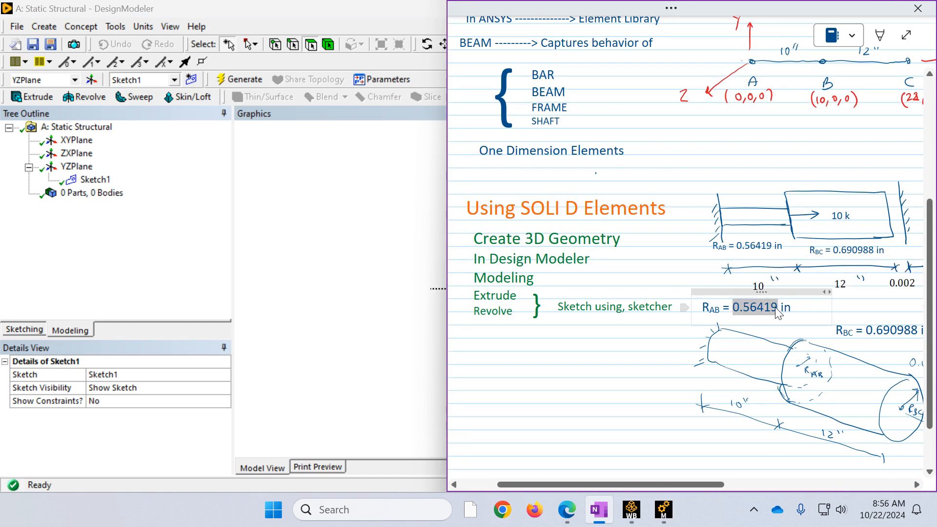
{"action": "right_click", "coordinate": [779, 307]}
{"action": "left_click", "coordinate": [602, 93]}
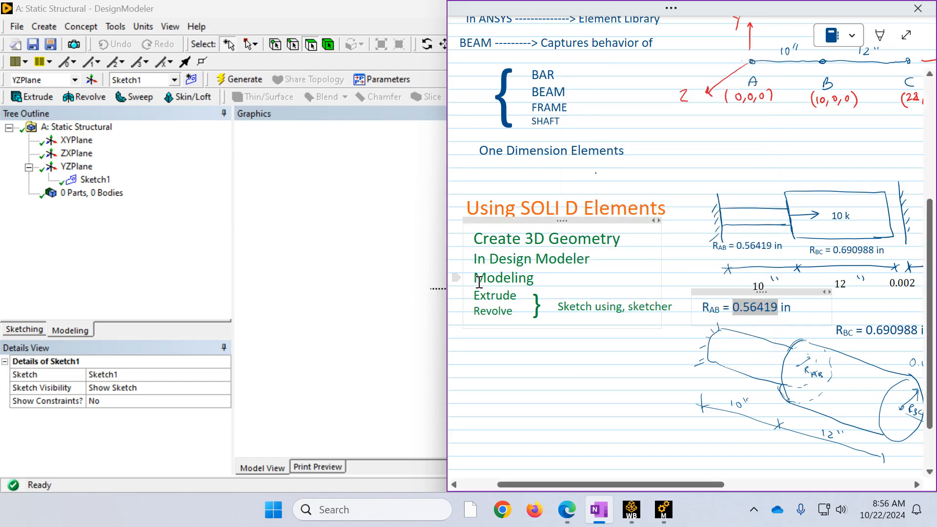
{"action": "left_click", "coordinate": [384, 299]}
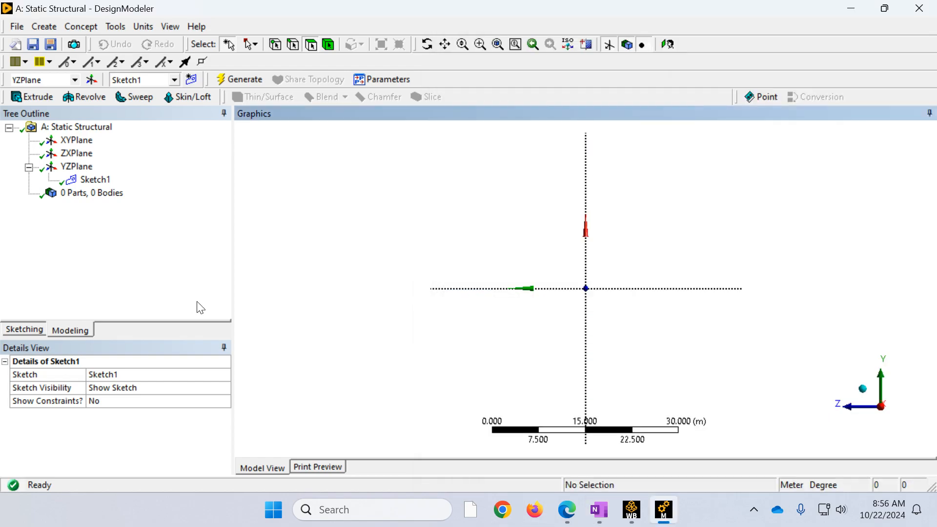
Enter sketching mode and check the Global and Cursor options of the sketch's Auto Constraints.
{"action": "left_click", "coordinate": [21, 327]}
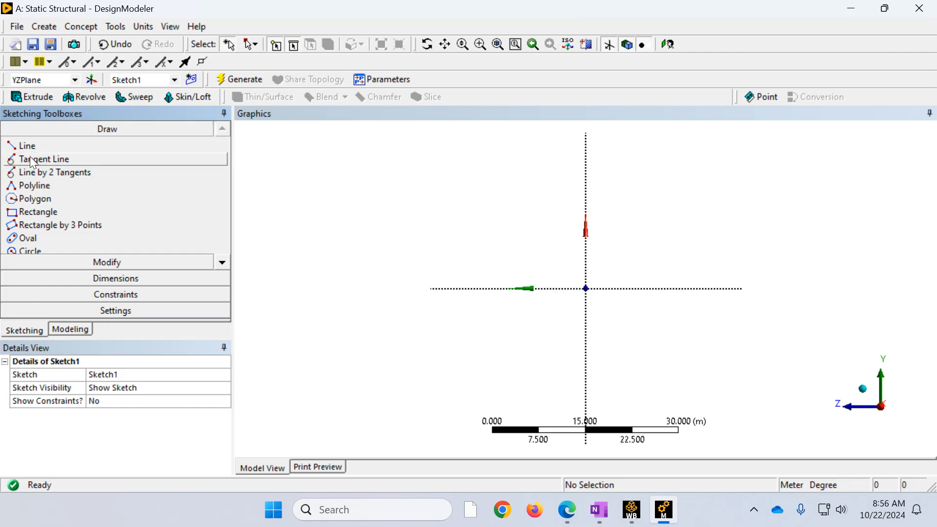
{"action": "left_click", "coordinate": [27, 251]}
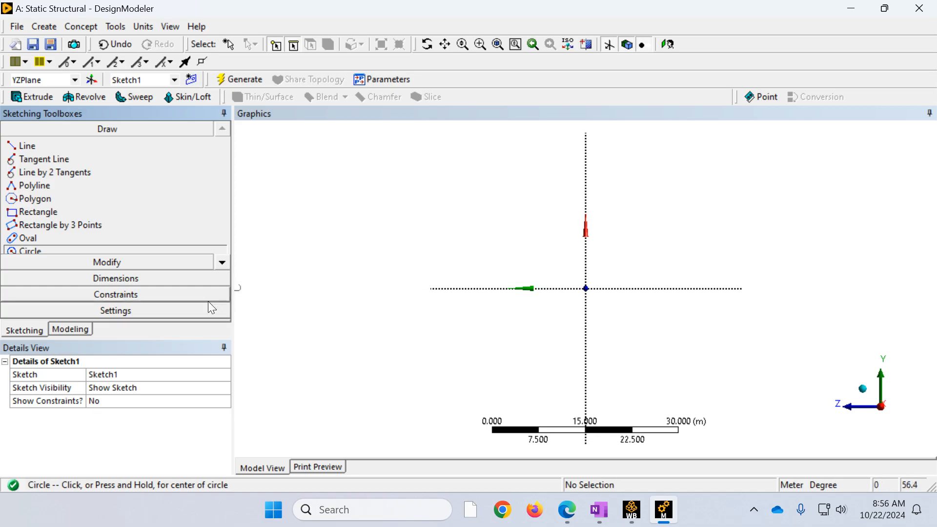
{"action": "left_click", "coordinate": [165, 295]}
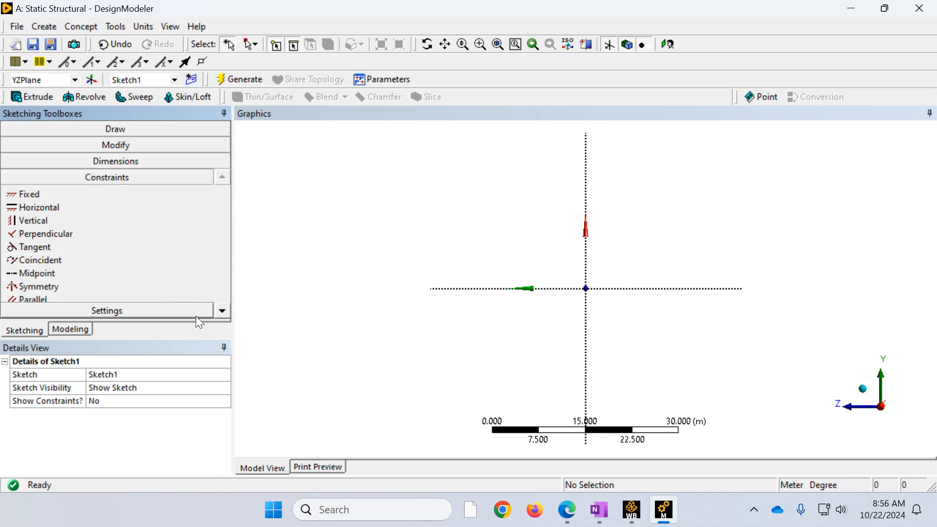
{"action": "left_click", "coordinate": [225, 309]}
{"action": "left_click", "coordinate": [225, 310]}
{"action": "left_click", "coordinate": [225, 310]}
{"action": "left_click", "coordinate": [222, 311]}
{"action": "left_click", "coordinate": [223, 311]}
{"action": "left_click", "coordinate": [223, 311]}
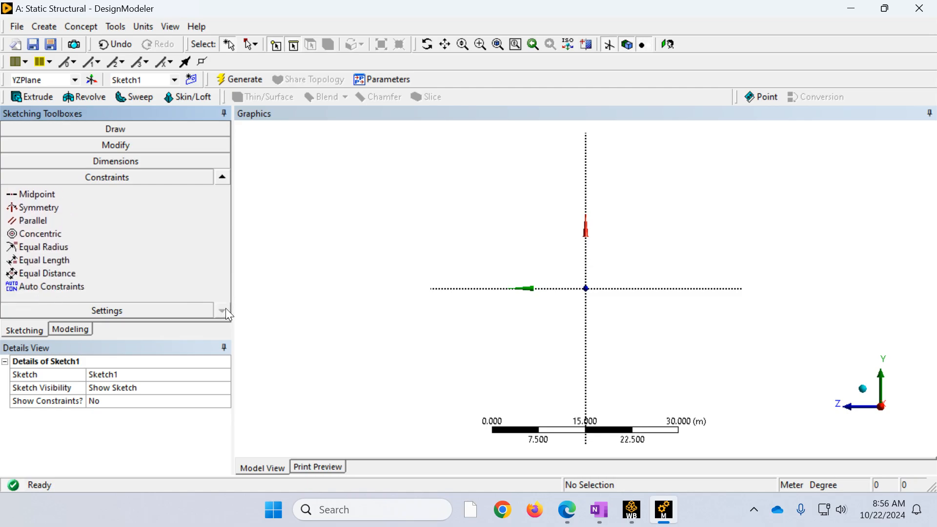
{"action": "left_click", "coordinate": [56, 288]}
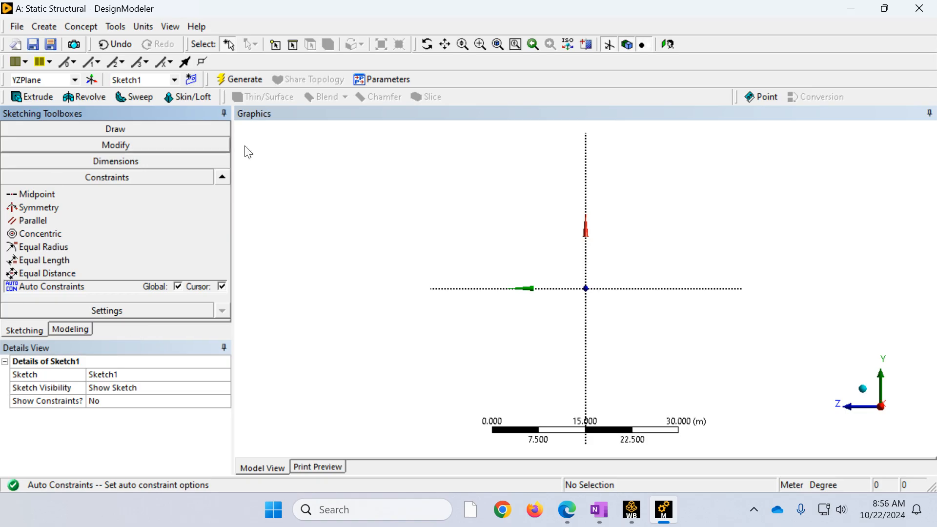
Draw a circle centred on the sketch origin with a radius of about 37 in.
{"action": "left_click", "coordinate": [131, 128]}
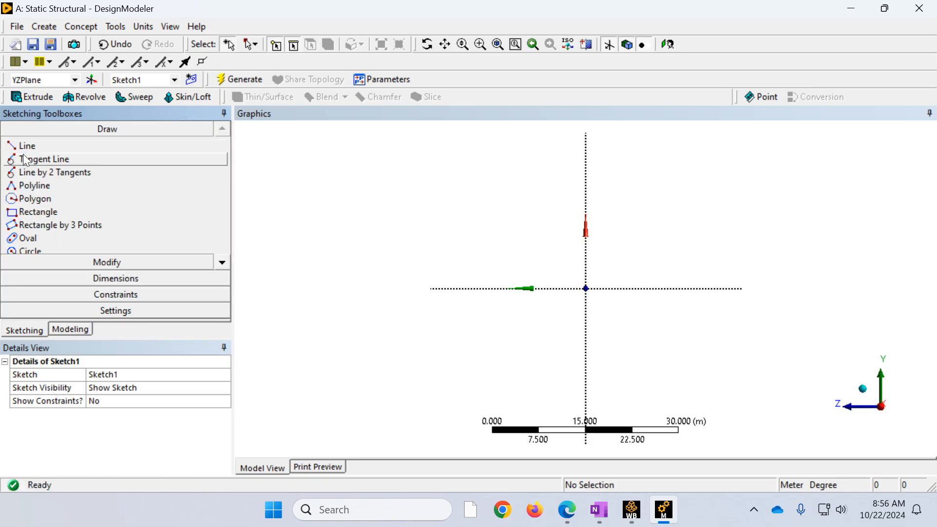
{"action": "left_click", "coordinate": [39, 249]}
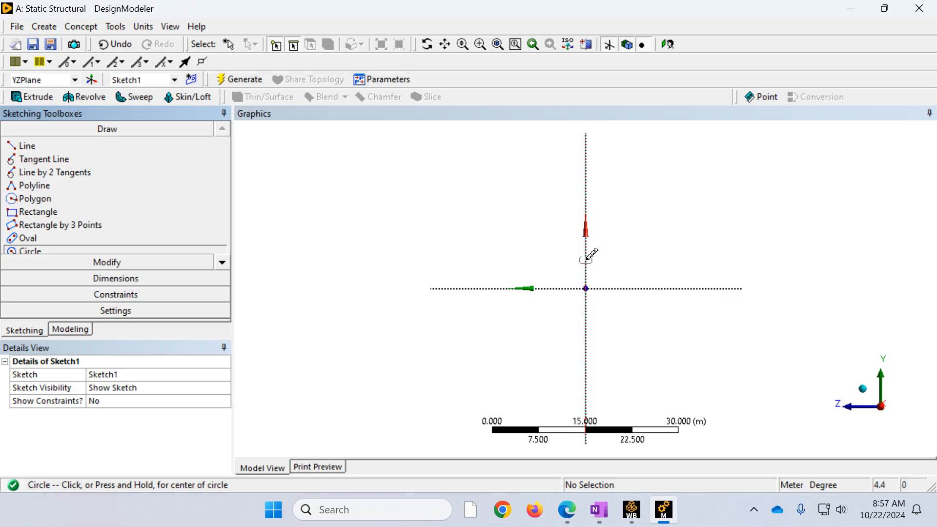
{"action": "left_click", "coordinate": [585, 288]}
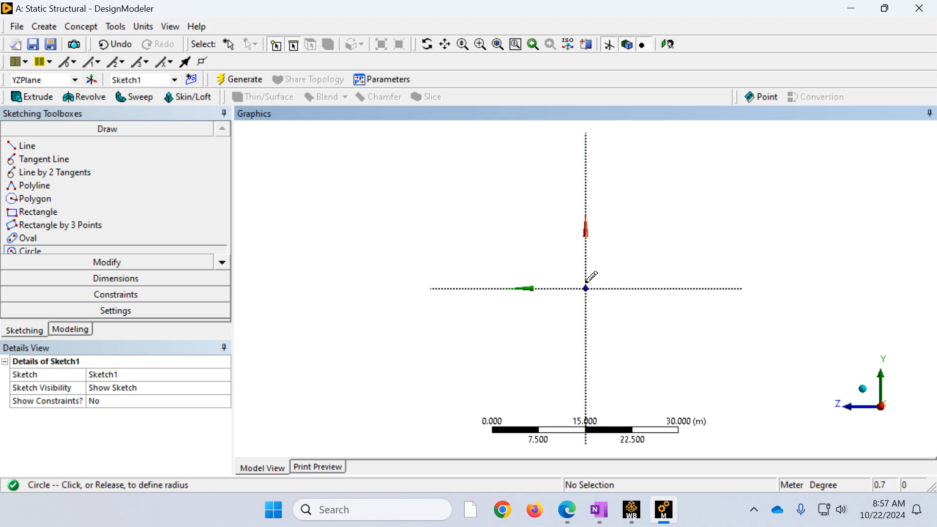
{"action": "left_click", "coordinate": [597, 277]}
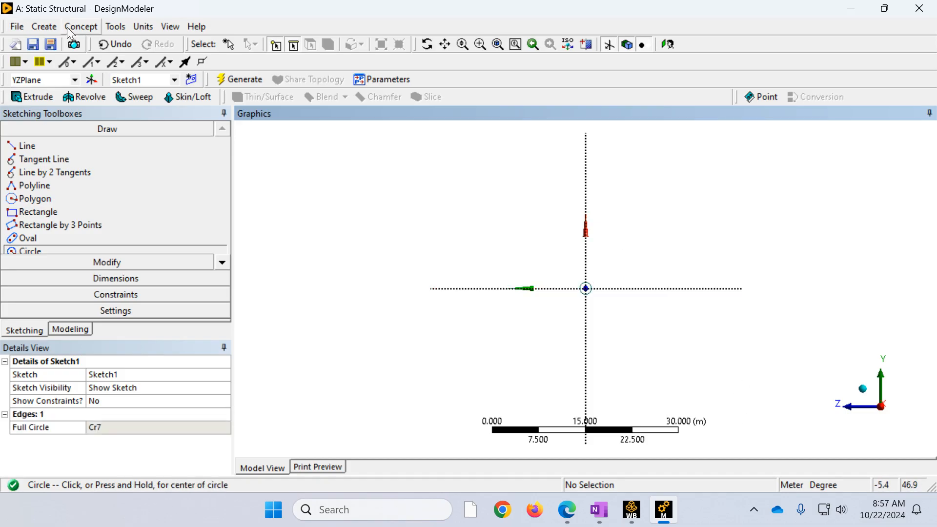
Change the length unit to Inch and add a radius dimension to the circle.
{"action": "left_click", "coordinate": [144, 26]}
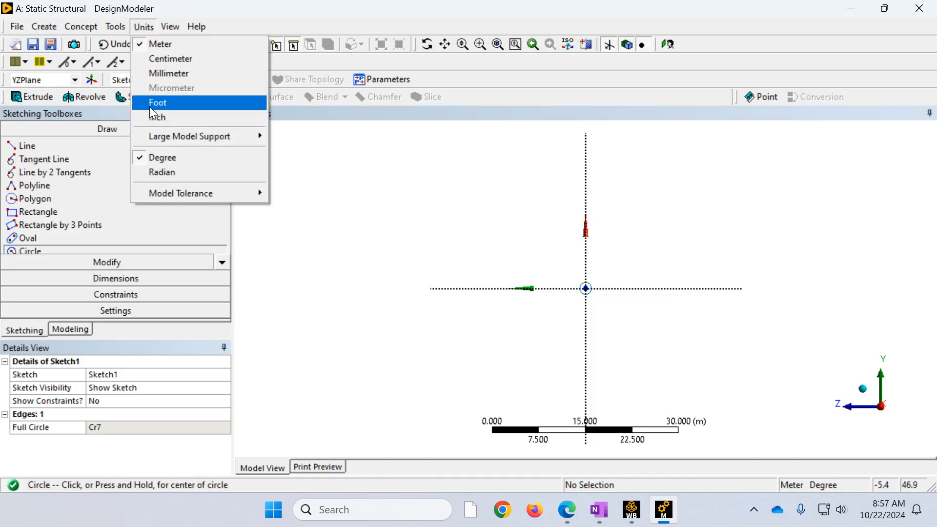
{"action": "left_click", "coordinate": [163, 120]}
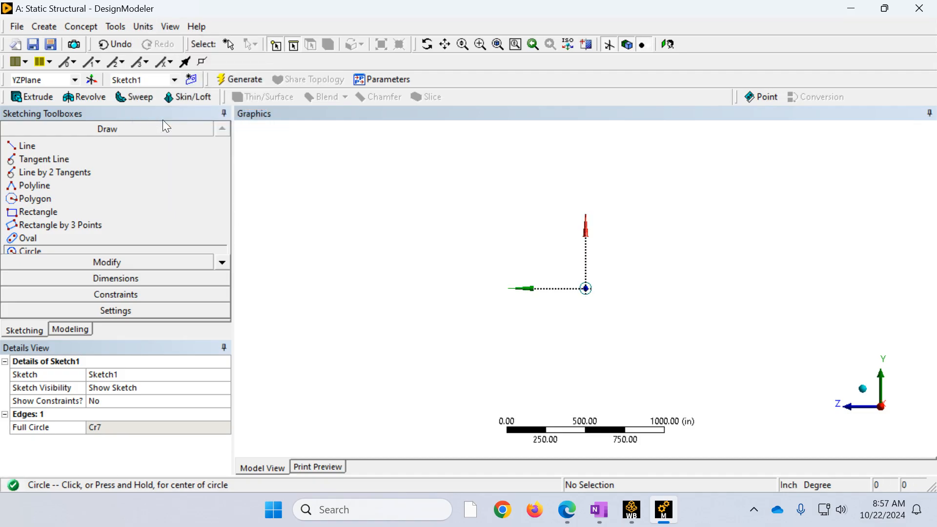
{"action": "left_click", "coordinate": [109, 277]}
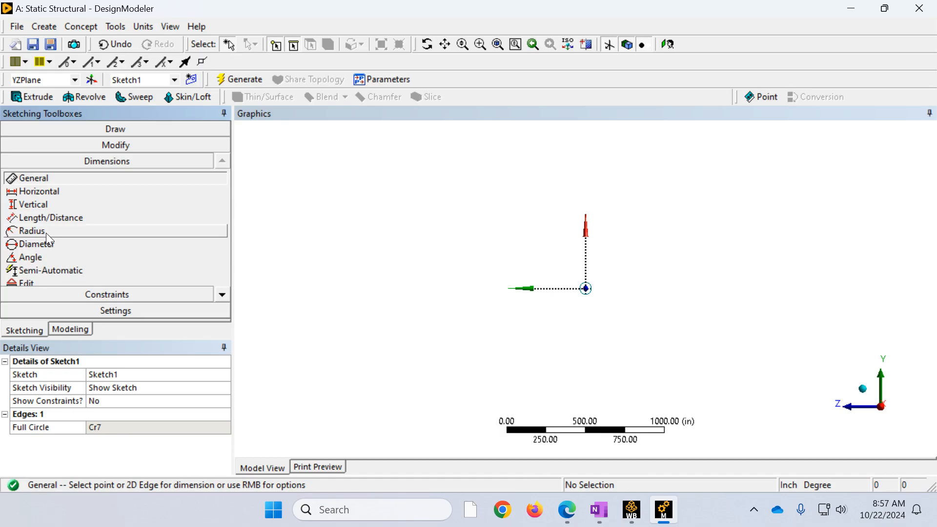
{"action": "left_click", "coordinate": [47, 233]}
{"action": "left_click", "coordinate": [590, 290]}
{"action": "left_click", "coordinate": [619, 251]}
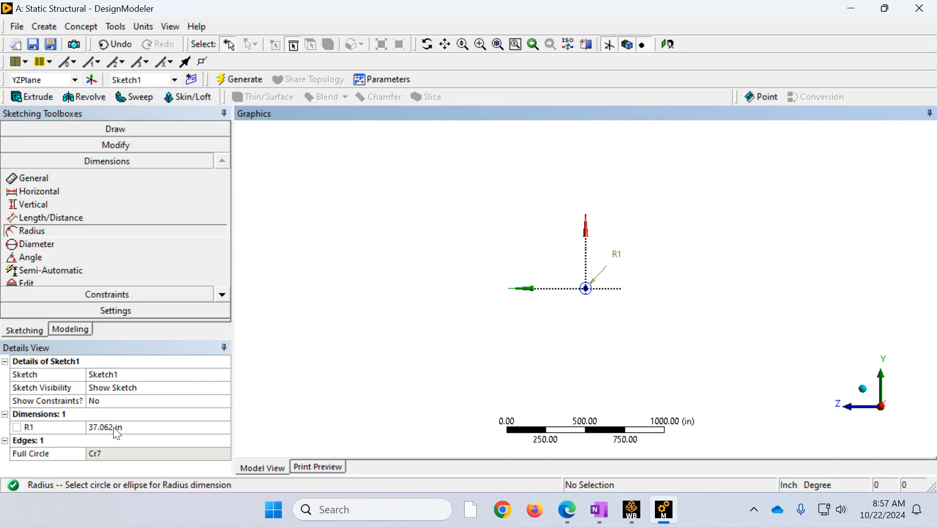
Set the circle's radius dimension R1 to 0.56419 in using the copied value.
{"action": "scroll", "coordinate": [594, 316], "scroll_direction": "up", "scroll_amount": 5}
{"action": "scroll", "coordinate": [598, 318], "scroll_direction": "up", "scroll_amount": 5}
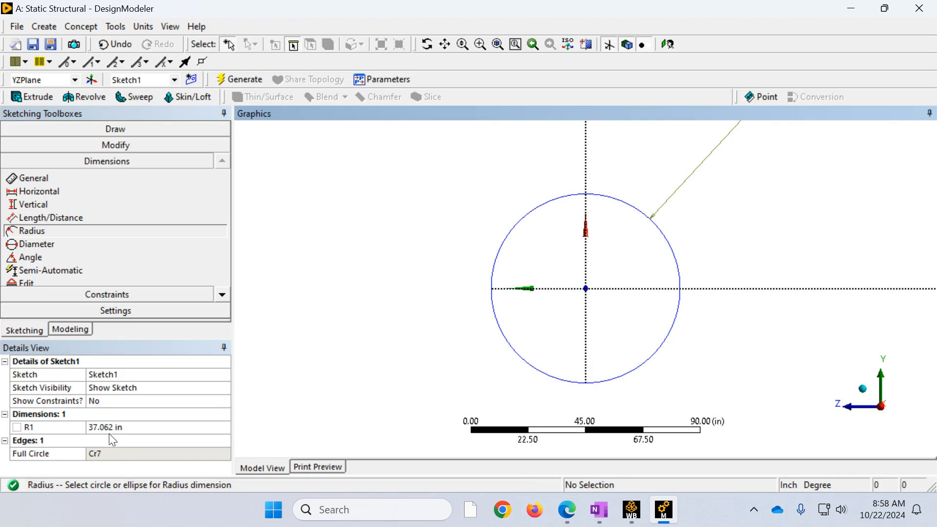
{"action": "scroll", "coordinate": [508, 371], "scroll_direction": "up", "scroll_amount": 5}
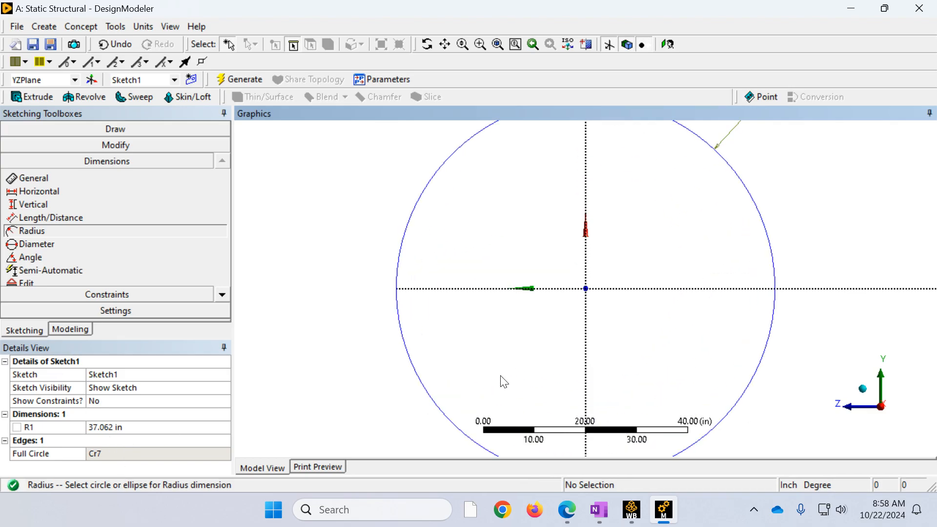
{"action": "scroll", "coordinate": [324, 393], "scroll_direction": "up", "scroll_amount": 5}
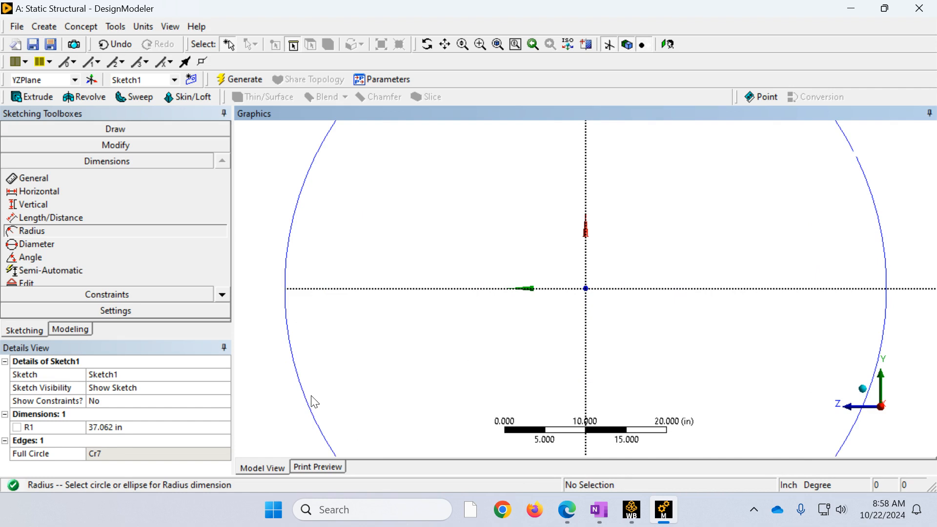
{"action": "left_click", "coordinate": [119, 426]}
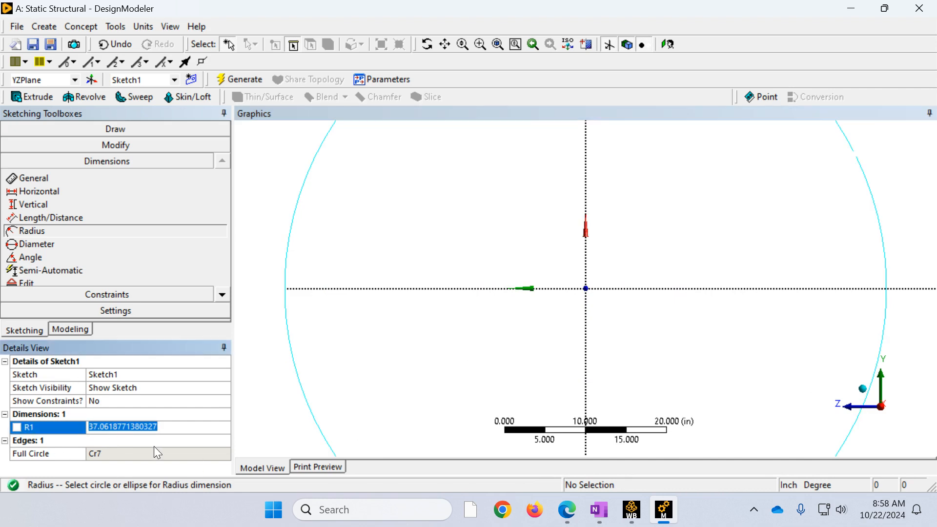
{"action": "key", "text": "ctrl+v"}
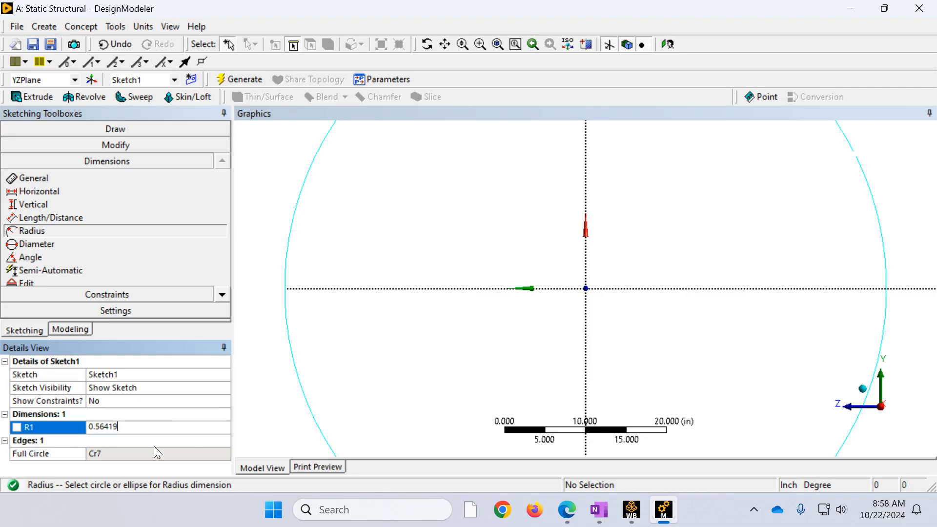
{"action": "key", "text": "Return"}
{"action": "scroll", "coordinate": [592, 307], "scroll_direction": "up", "scroll_amount": 5}
{"action": "scroll", "coordinate": [595, 308], "scroll_direction": "up", "scroll_amount": 5}
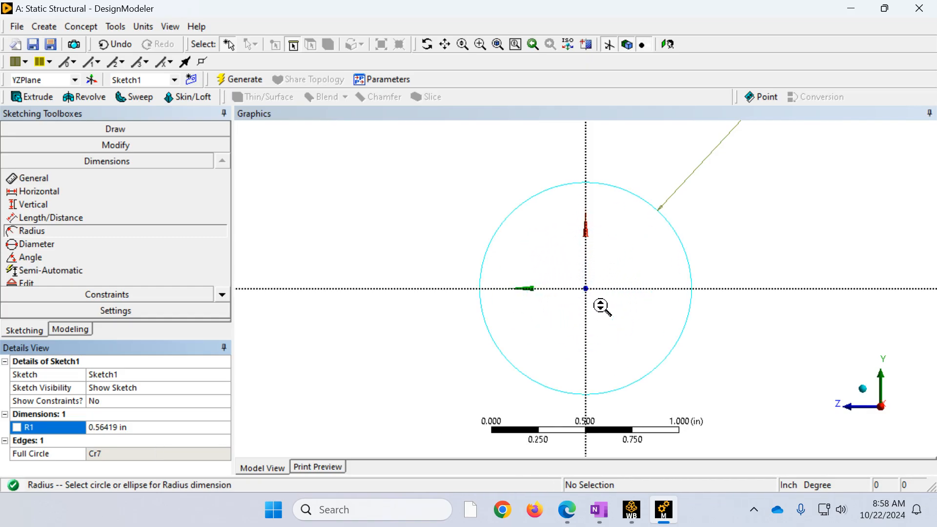
{"action": "scroll", "coordinate": [602, 307], "scroll_direction": "down", "scroll_amount": 1}
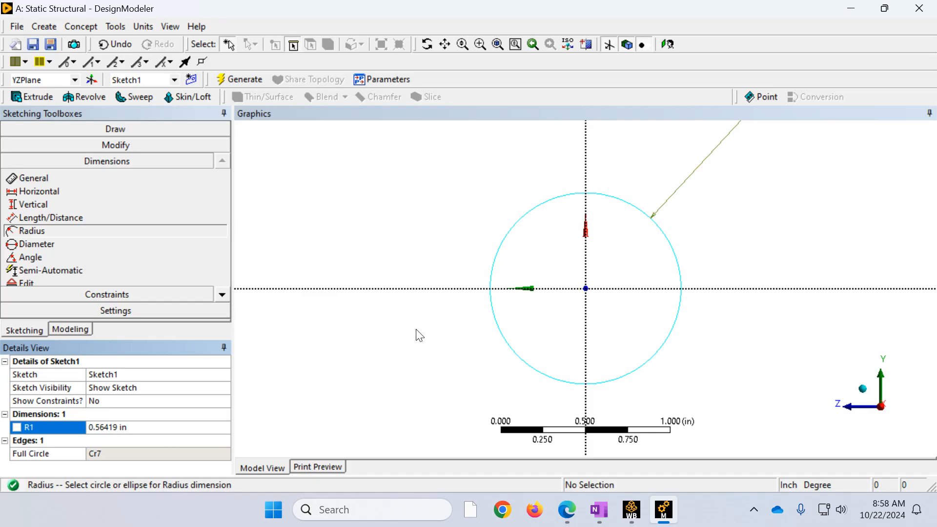
{"action": "scroll", "coordinate": [547, 229], "scroll_direction": "down", "scroll_amount": 2}
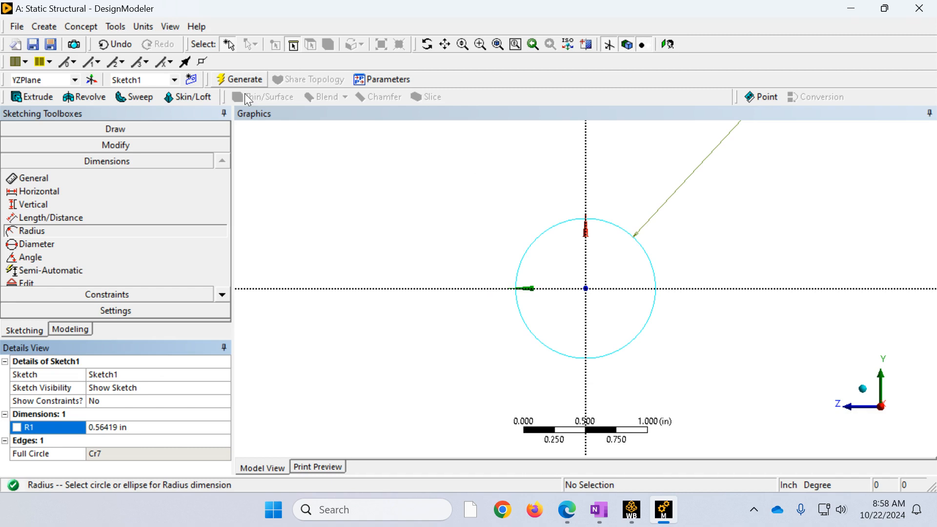
Return to modeling mode, generate the circle sketch and show it in isometric view.
{"action": "left_click", "coordinate": [80, 328]}
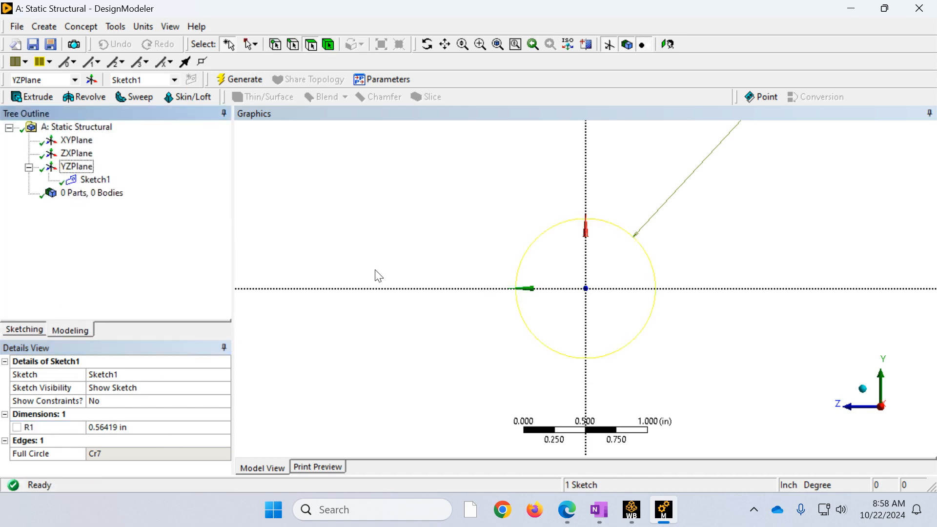
{"action": "left_click", "coordinate": [239, 78]}
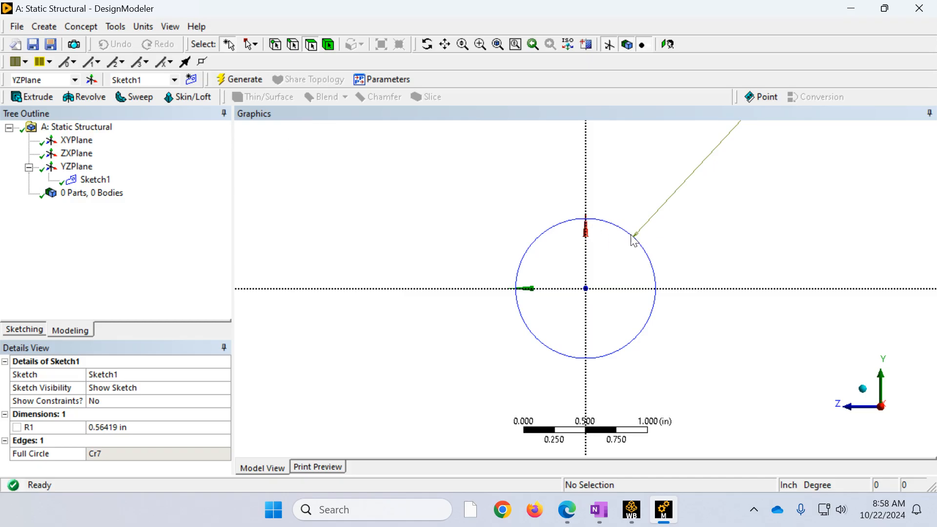
{"action": "left_click", "coordinate": [862, 389]}
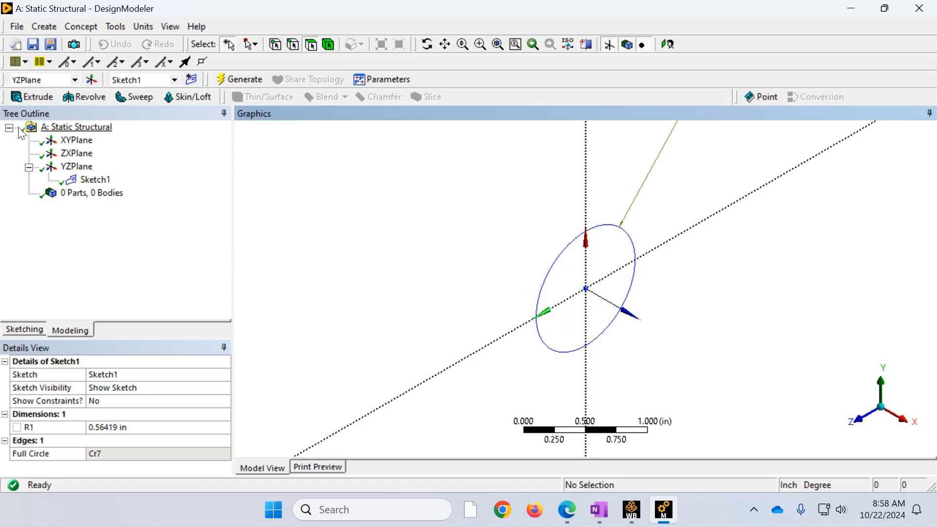
Extrude the circle sketch as added material in the normal direction to a depth of 10 in and generate the solid.
{"action": "left_click", "coordinate": [33, 97]}
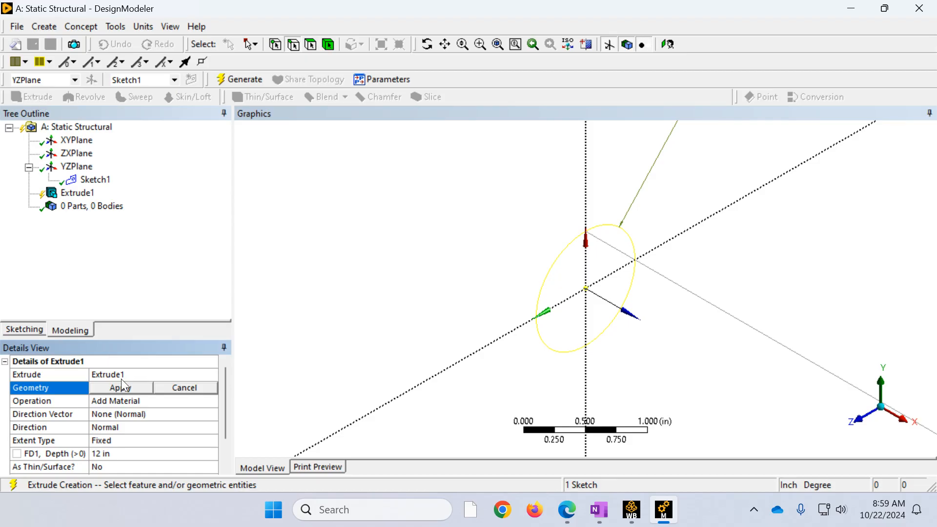
{"action": "left_click", "coordinate": [551, 281]}
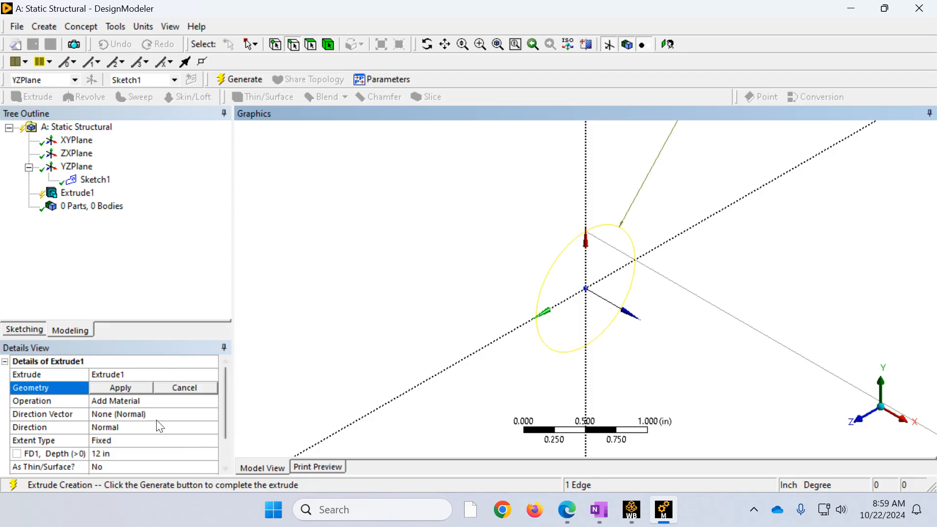
{"action": "left_click", "coordinate": [137, 387]}
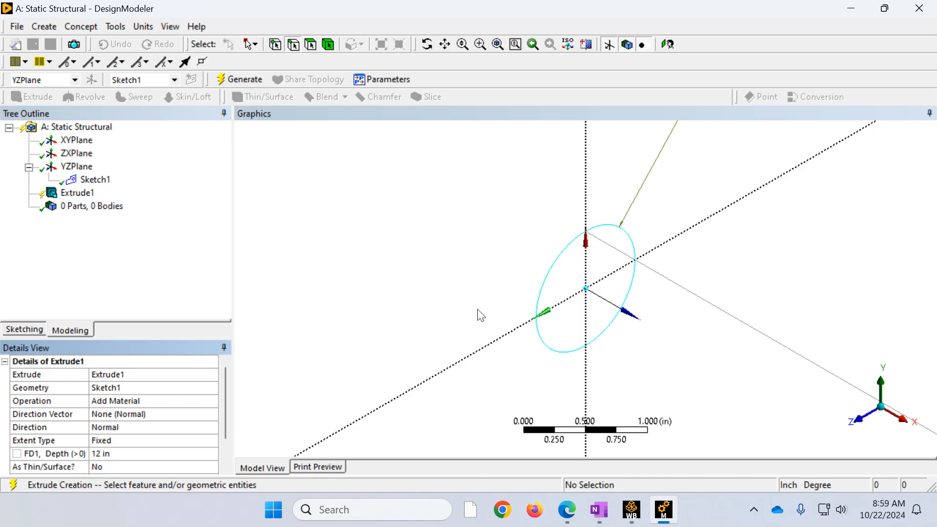
{"action": "scroll", "coordinate": [395, 285], "scroll_direction": "down", "scroll_amount": 2}
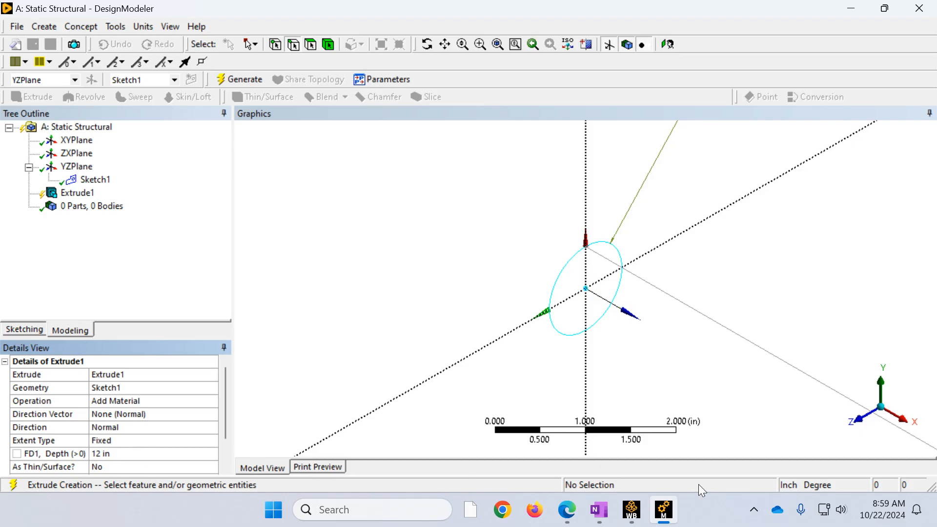
{"action": "left_click", "coordinate": [105, 454]}
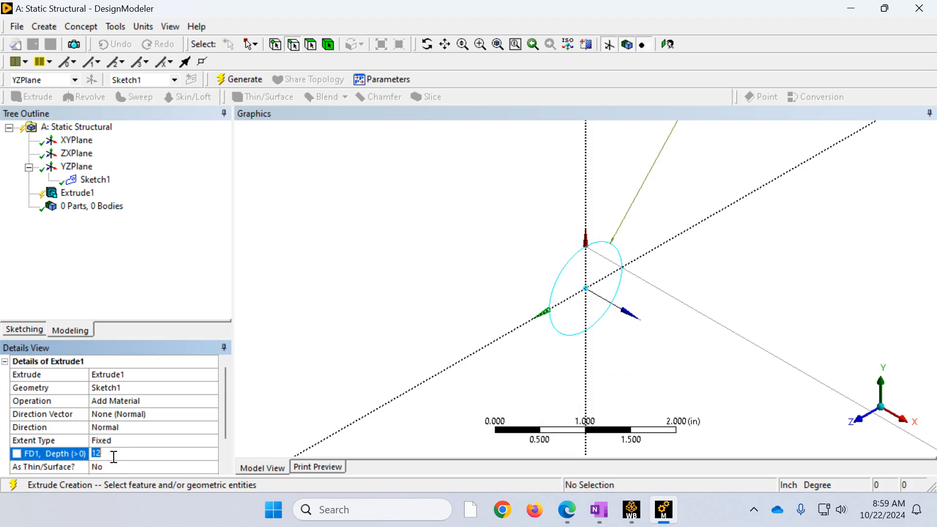
{"action": "type", "text": "10"}
{"action": "key", "text": "Return"}
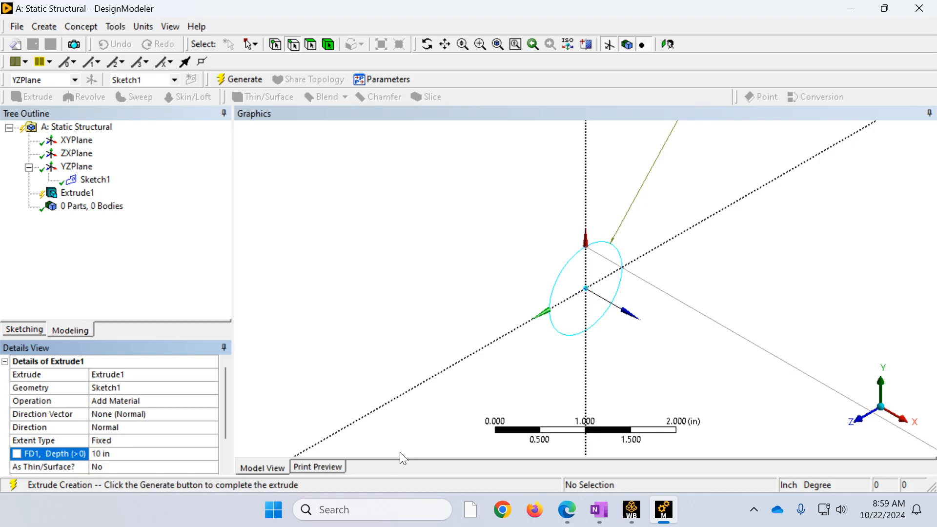
{"action": "scroll", "coordinate": [611, 247], "scroll_direction": "down", "scroll_amount": 5}
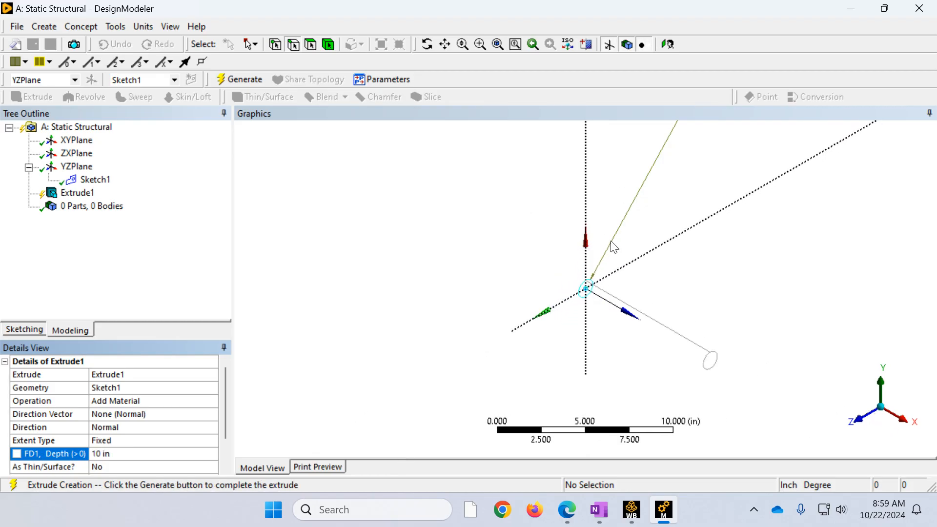
{"action": "right_click_drag", "start_coordinate": [720, 402], "coordinate": [657, 318]}
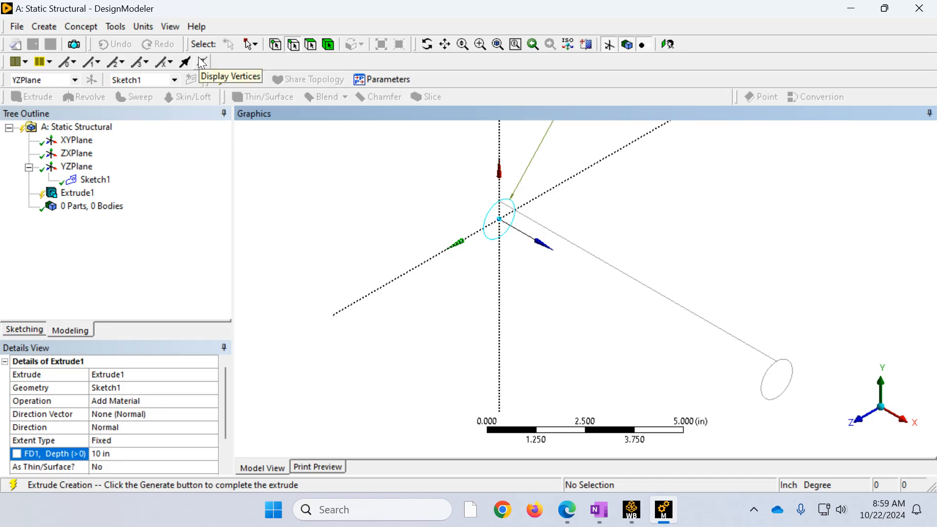
{"action": "left_click_drag", "start_coordinate": [225, 403], "coordinate": [226, 429]}
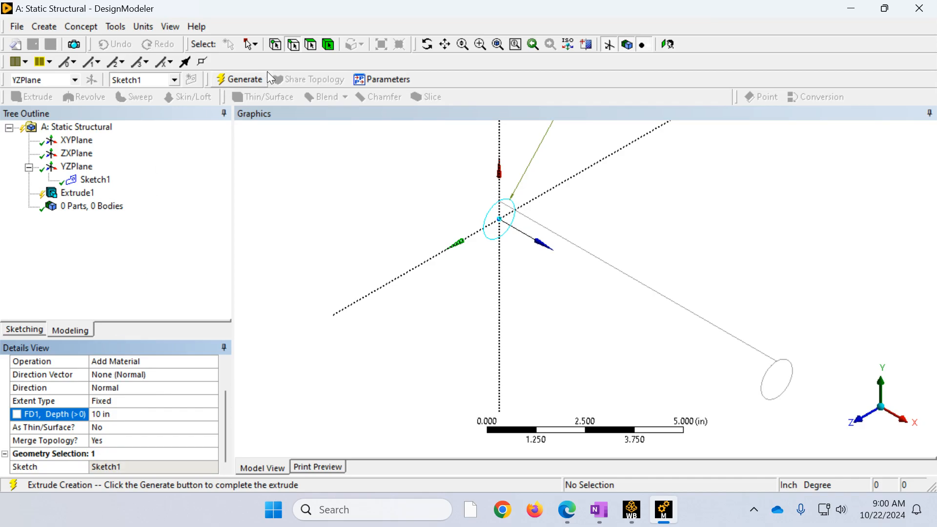
{"action": "left_click", "coordinate": [255, 80]}
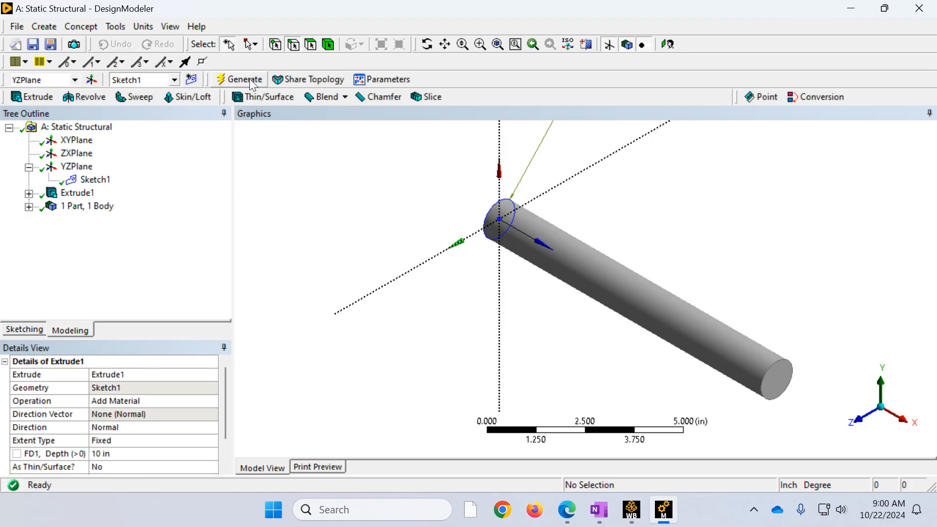
Inspect the volume and other body details of the extruded solid in the model tree.
{"action": "left_click", "coordinate": [30, 207]}
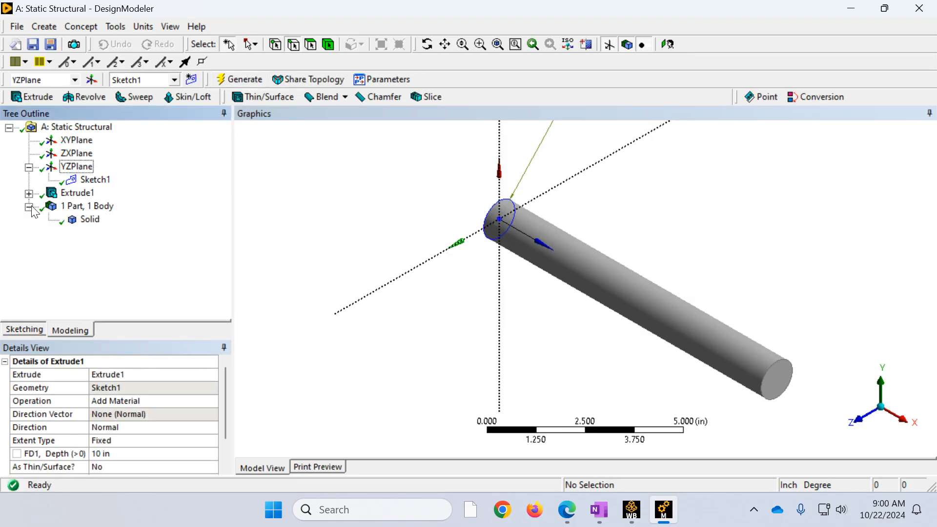
{"action": "left_click", "coordinate": [90, 219]}
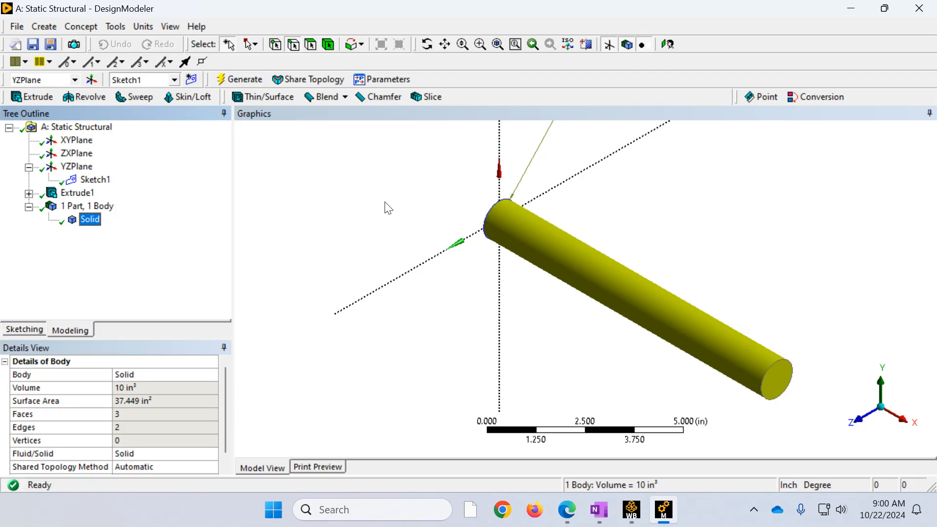
{"action": "left_click", "coordinate": [360, 185]}
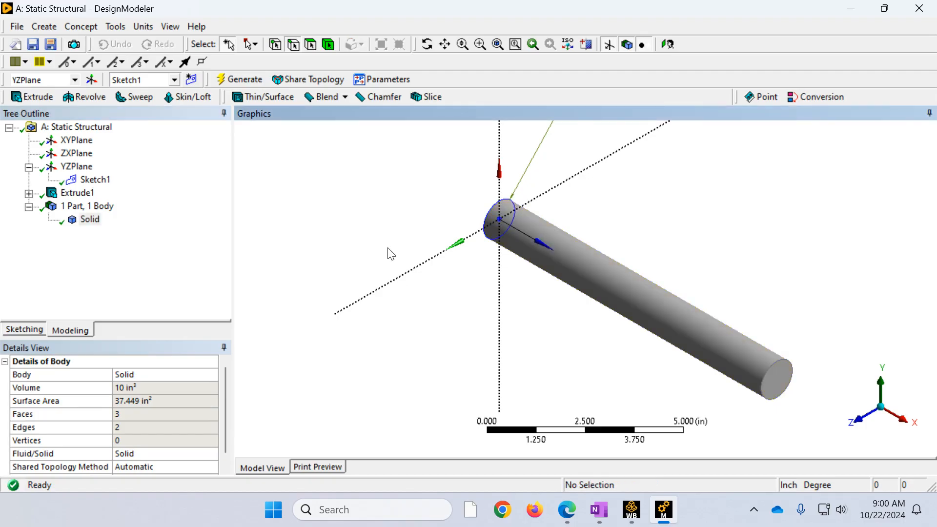
Switch to the OneNote notes, copy the RBC radius value 0.690988, and return to DesignModeler.
{"action": "left_click", "coordinate": [603, 516]}
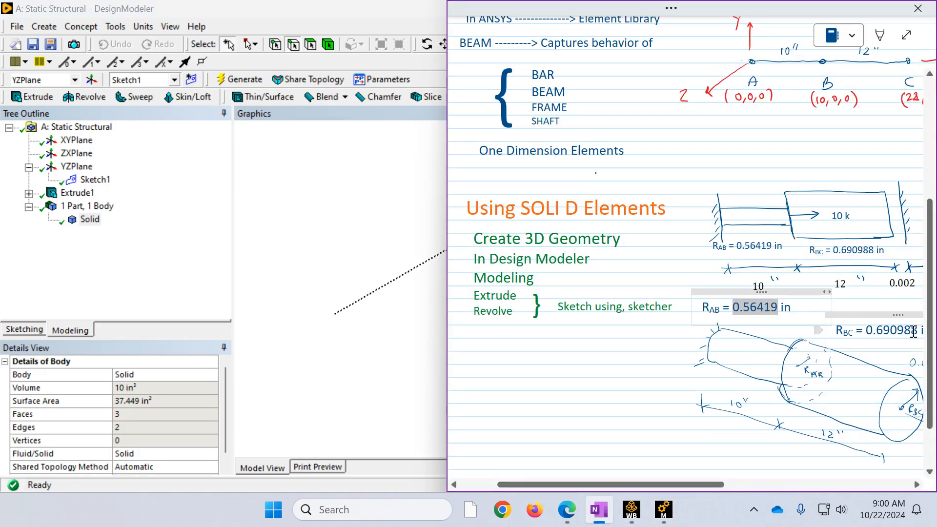
{"action": "left_click", "coordinate": [872, 331]}
{"action": "mouse_move", "coordinate": [874, 332]}
{"action": "left_mouse_down"}
{"action": "mouse_move", "coordinate": [925, 332]}
{"action": "mouse_move", "coordinate": [869, 332]}
{"action": "mouse_move", "coordinate": [884, 332]}
{"action": "left_mouse_up"}
{"action": "right_click", "coordinate": [860, 333]}
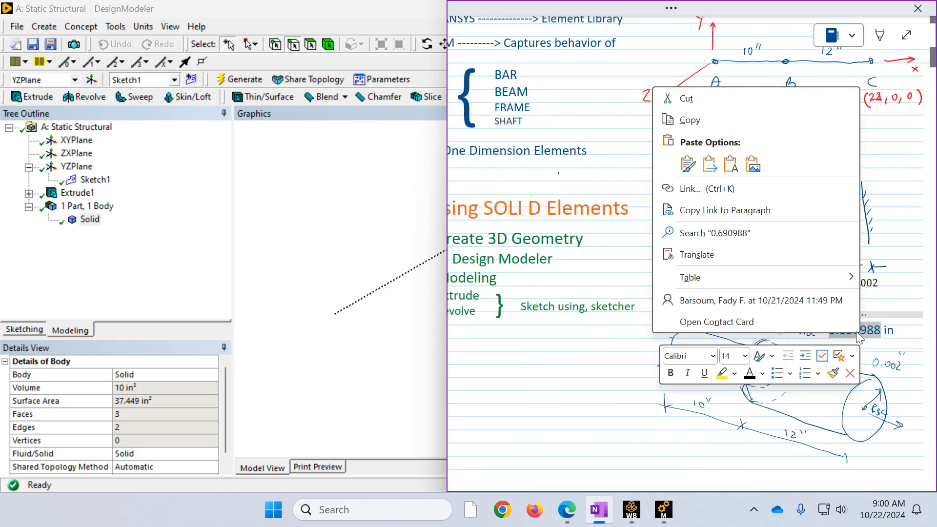
{"action": "left_click", "coordinate": [698, 120]}
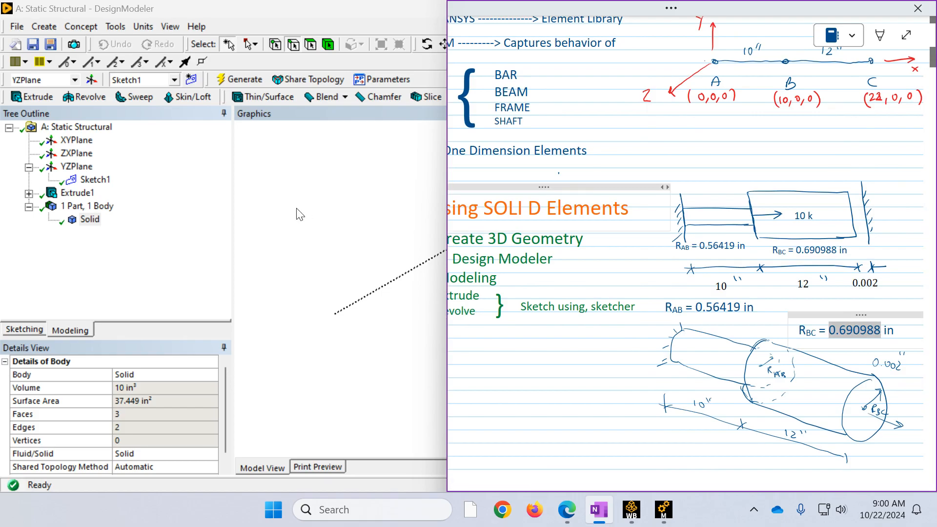
{"action": "left_click", "coordinate": [322, 219]}
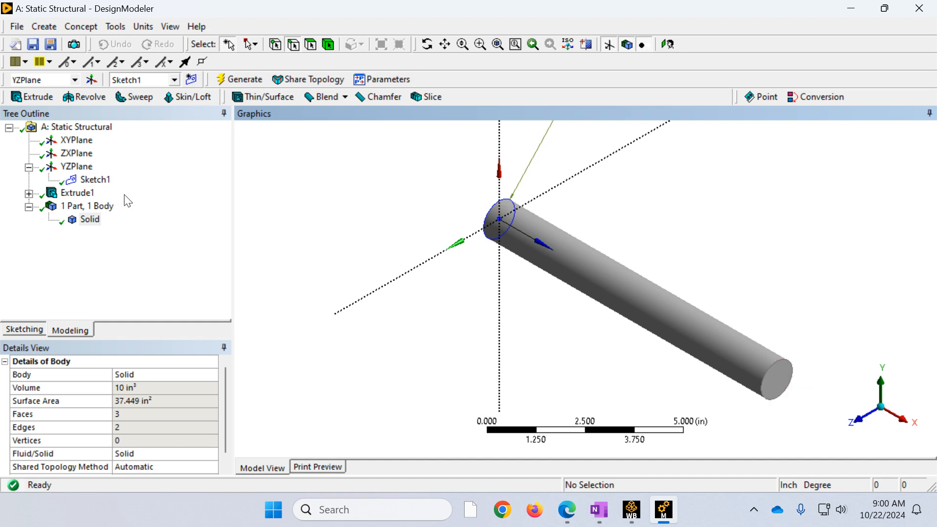
Start a new plane and set its type to From Face.
{"action": "left_click", "coordinate": [75, 80]}
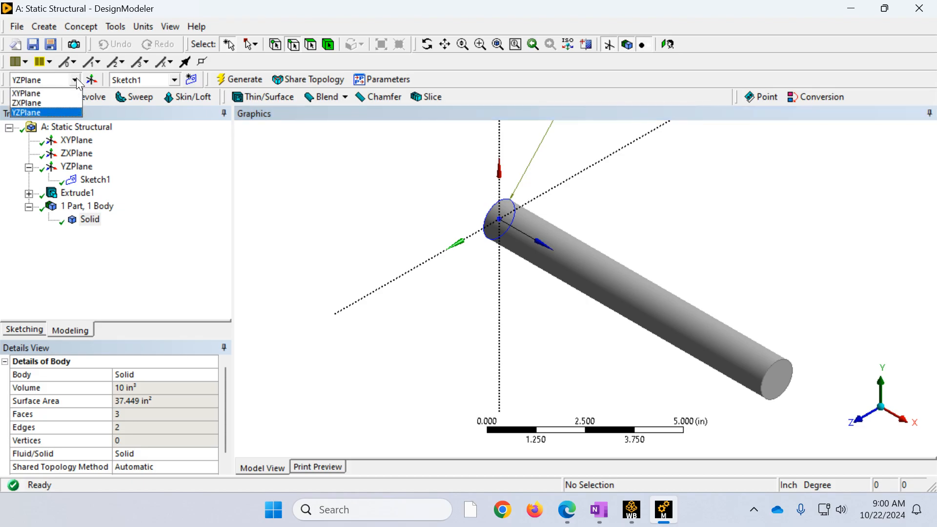
{"action": "left_click", "coordinate": [43, 27]}
{"action": "left_click", "coordinate": [44, 26]}
{"action": "left_click", "coordinate": [74, 45]}
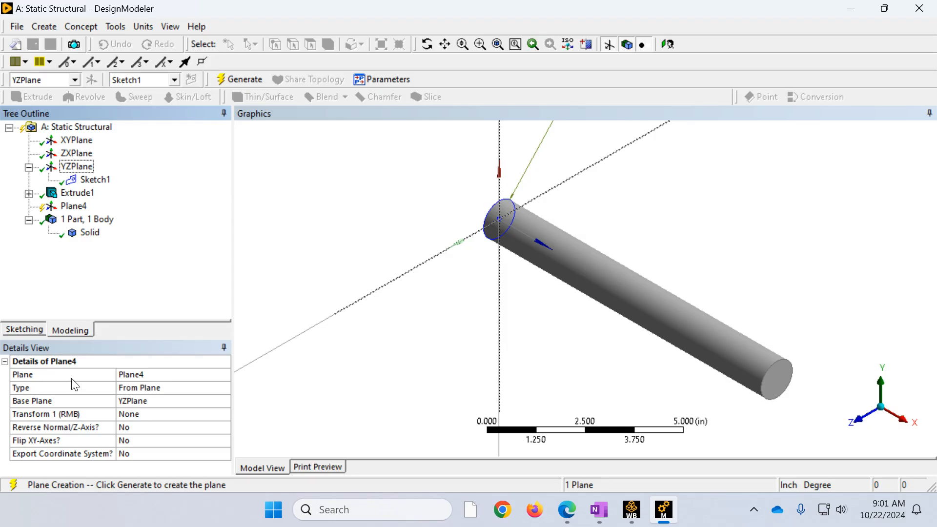
{"action": "left_click", "coordinate": [159, 390]}
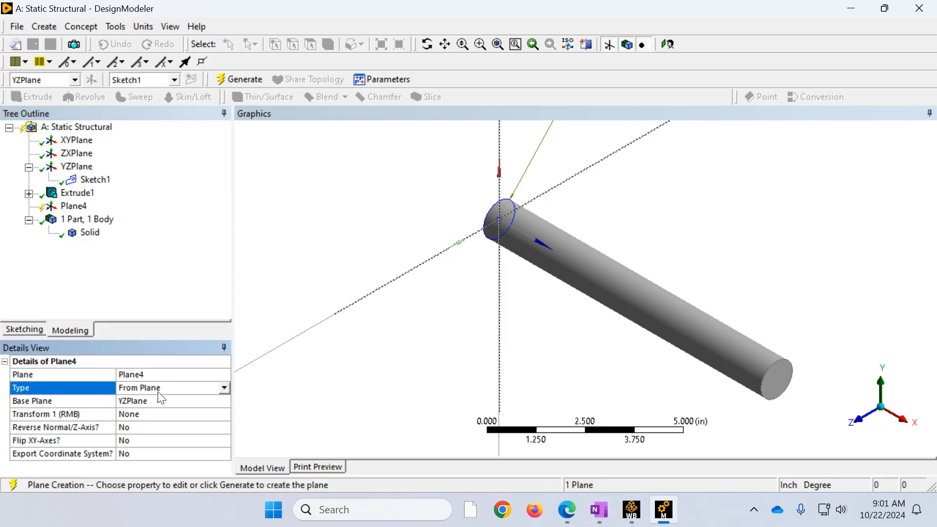
{"action": "left_click", "coordinate": [224, 387]}
{"action": "left_click", "coordinate": [134, 409]}
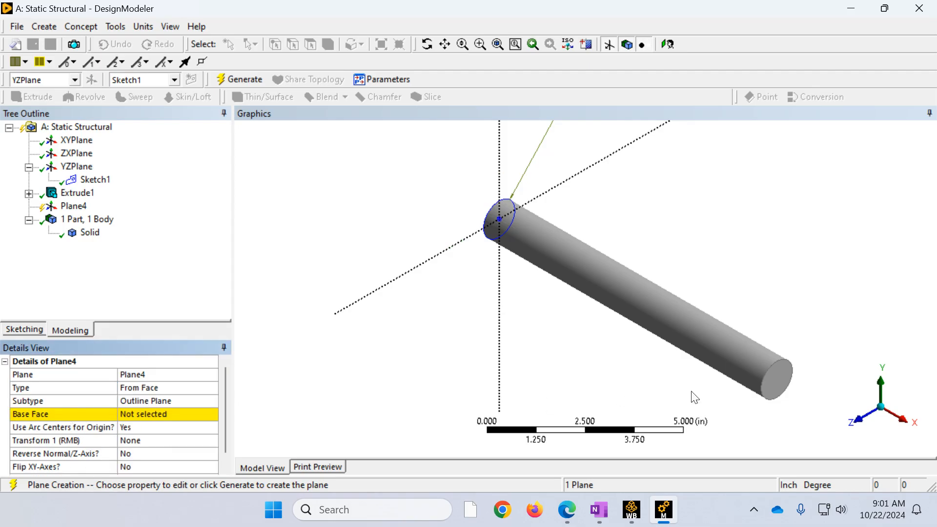
Assign the free circular end face of the bar, opposite the first sketch, as the plane's base face and generate the plane.
{"action": "left_click", "coordinate": [771, 379]}
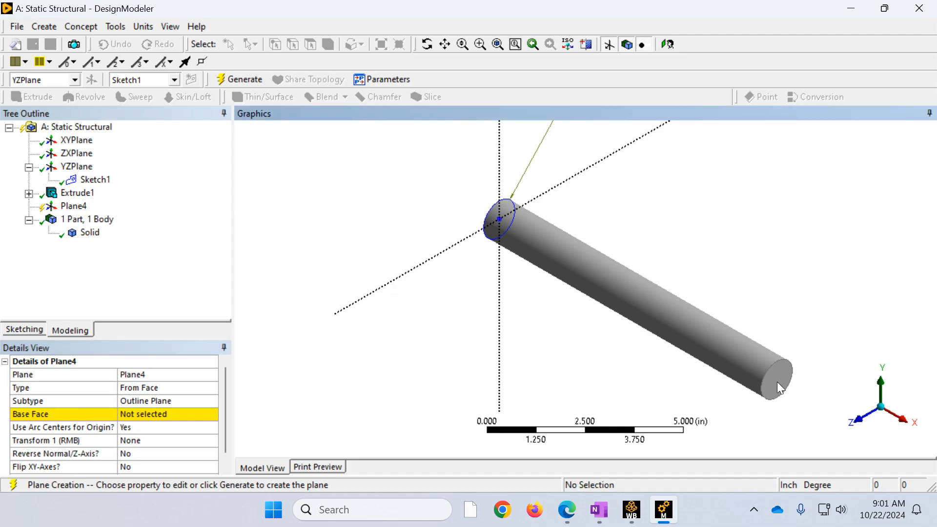
{"action": "left_click", "coordinate": [180, 414]}
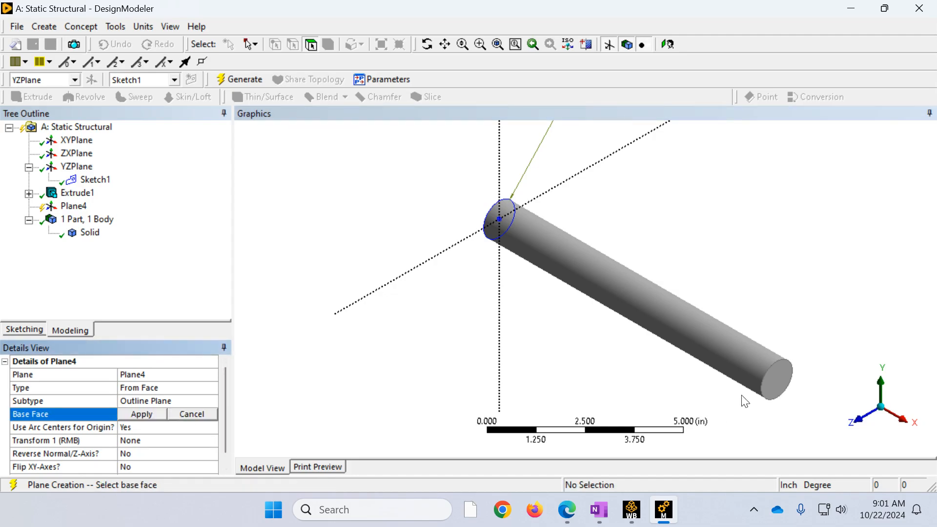
{"action": "left_click", "coordinate": [781, 388]}
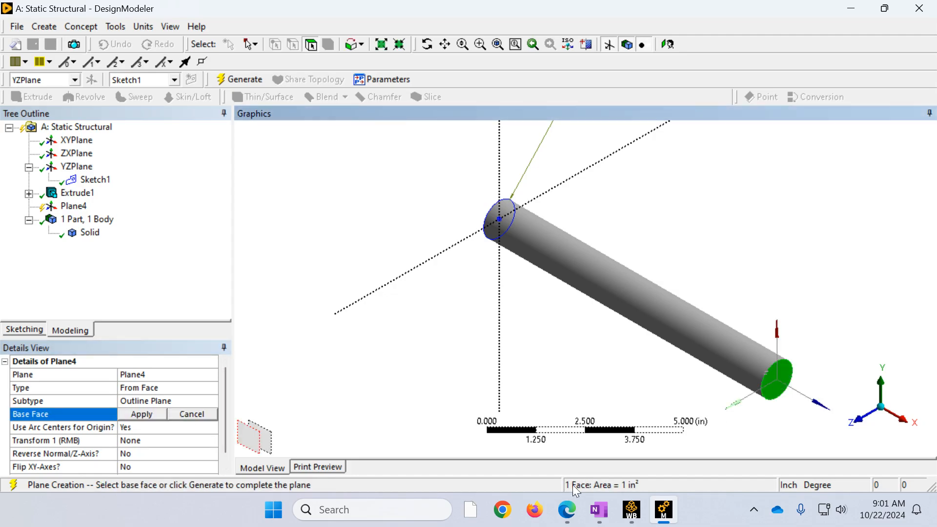
{"action": "left_click", "coordinate": [141, 414]}
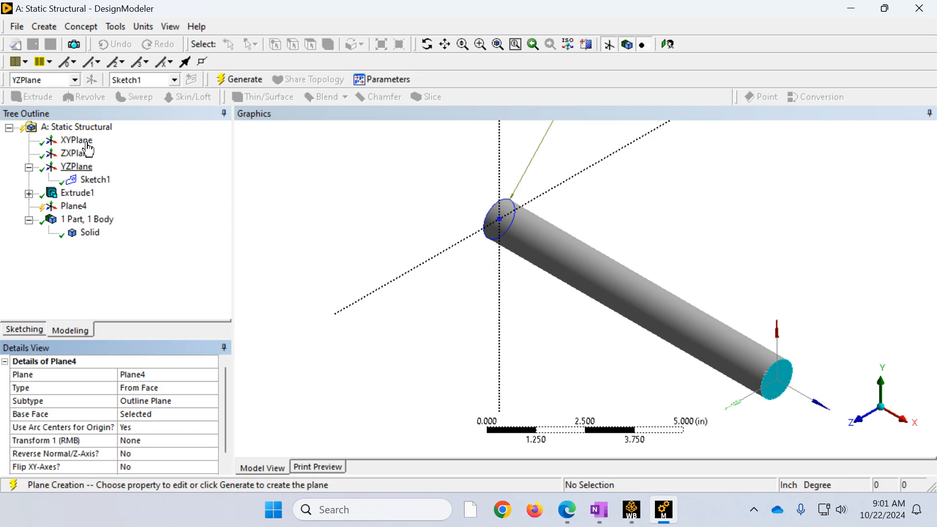
{"action": "left_click", "coordinate": [236, 81]}
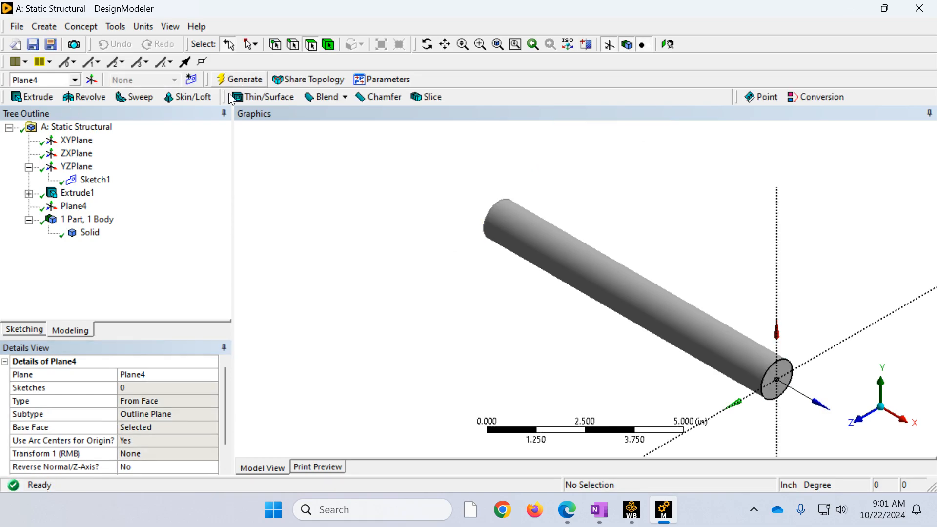
Add a new sketch on Plane4 at the bar's end face.
{"action": "scroll", "coordinate": [762, 319], "scroll_direction": "down", "scroll_amount": 4}
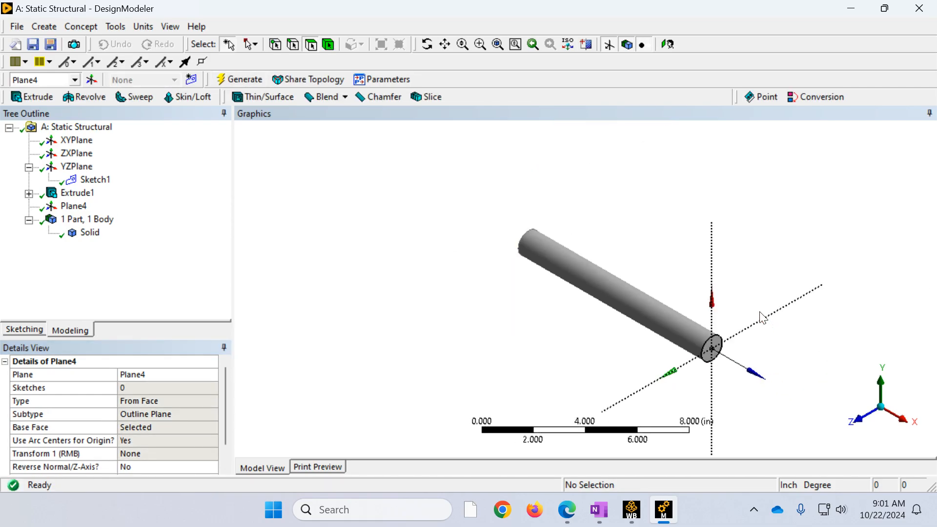
{"action": "right_click_drag", "start_coordinate": [703, 378], "coordinate": [625, 294]}
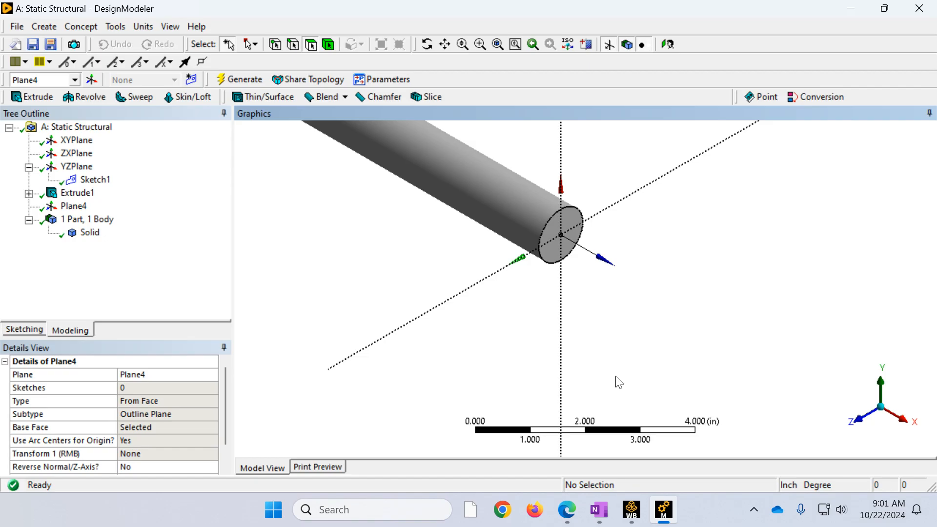
{"action": "left_click", "coordinate": [65, 209]}
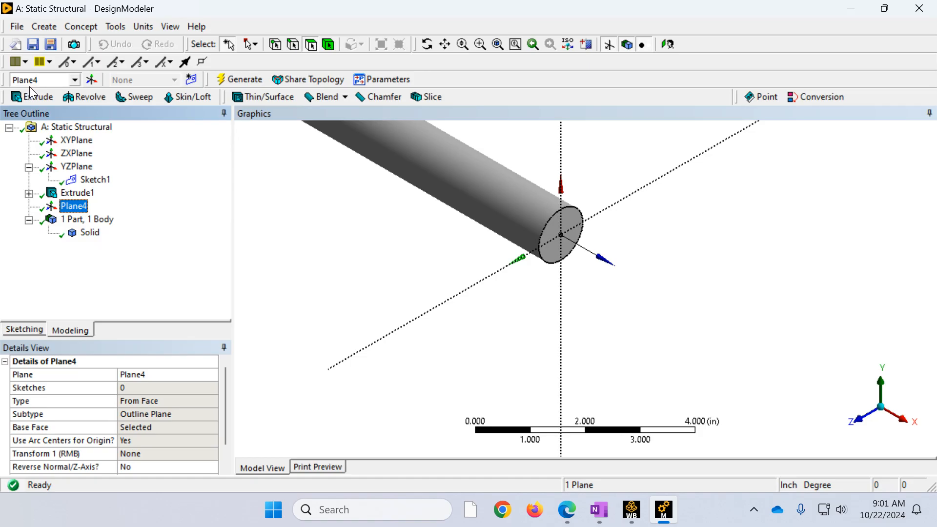
{"action": "left_click", "coordinate": [190, 81]}
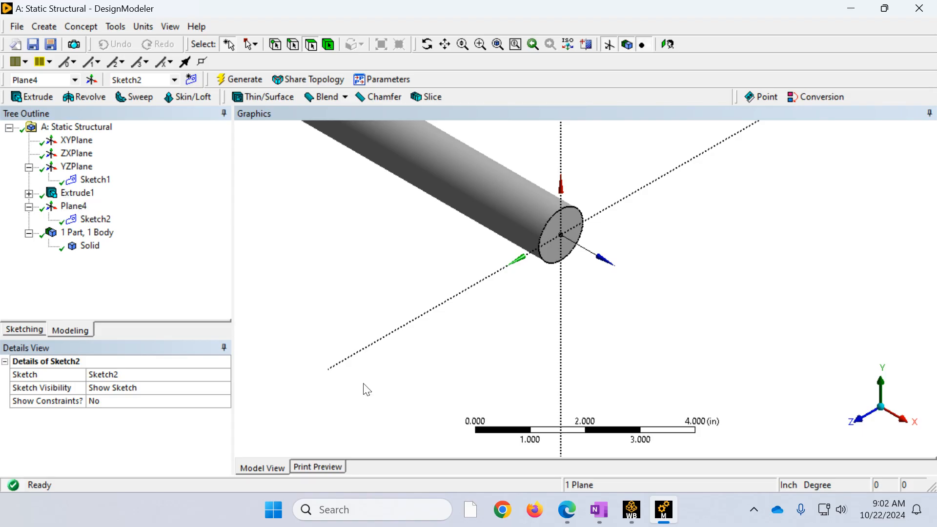
Sketch a circle about 0.78 in in radius around the bar's end face, centred on the Plane4 origin, and show the dimension tools.
{"action": "left_click", "coordinate": [907, 420]}
{"action": "scroll", "coordinate": [606, 361], "scroll_direction": "down", "scroll_amount": 10}
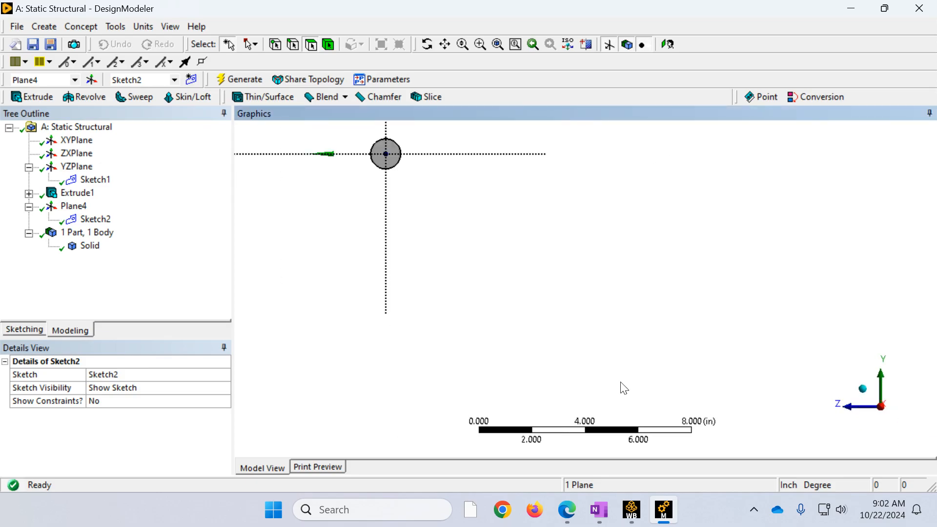
{"action": "right_click_drag", "start_coordinate": [556, 295], "coordinate": [502, 224]}
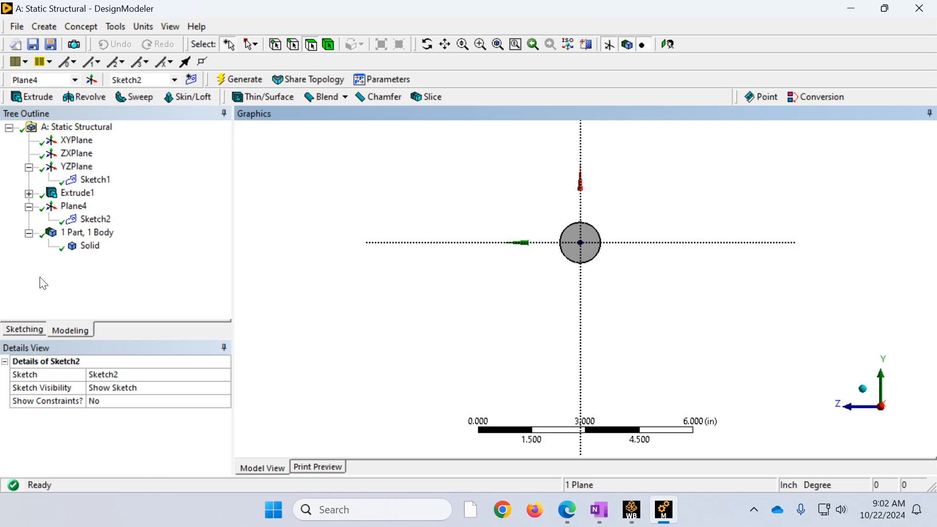
{"action": "left_click", "coordinate": [25, 329]}
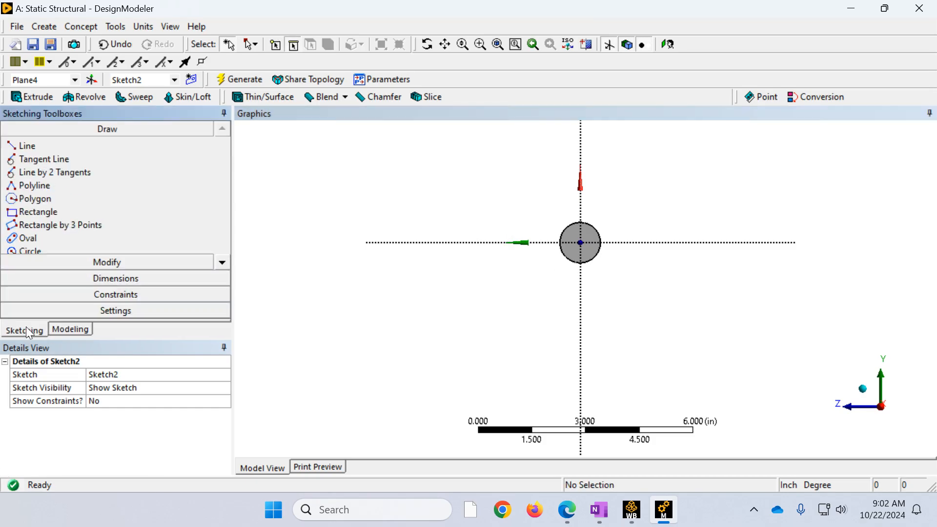
{"action": "left_click", "coordinate": [44, 252]}
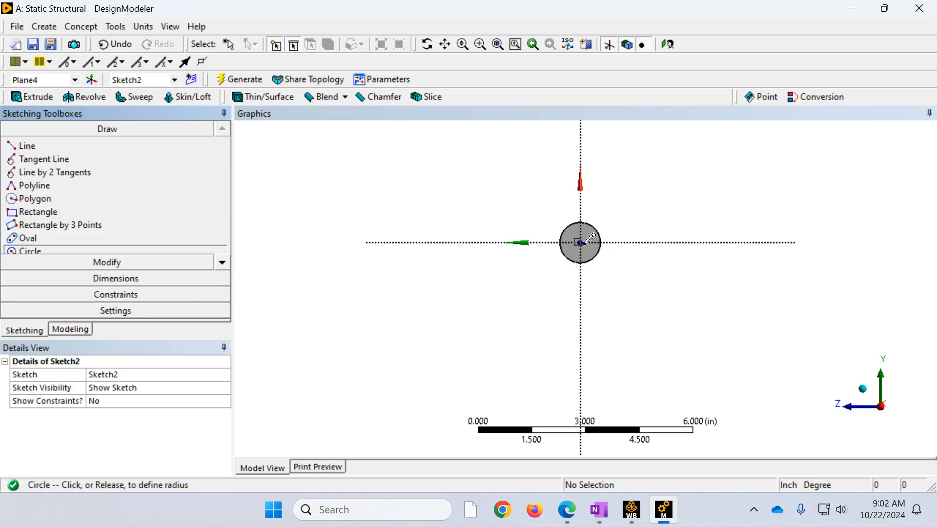
{"action": "left_click", "coordinate": [582, 243]}
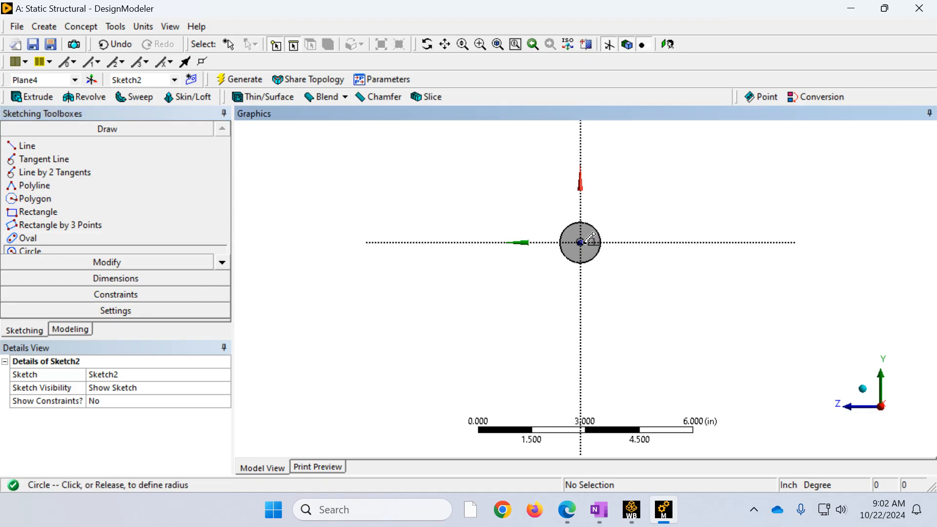
{"action": "left_click", "coordinate": [609, 215]}
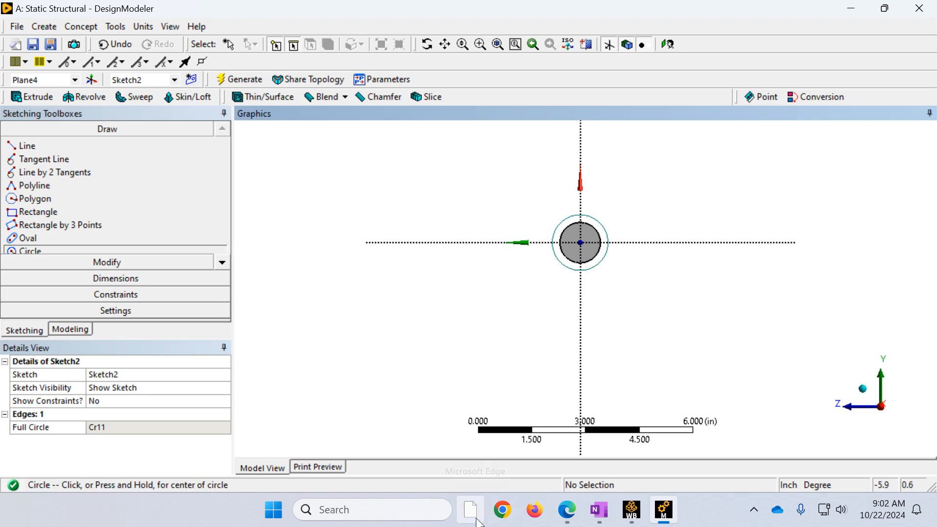
{"action": "left_click", "coordinate": [136, 280]}
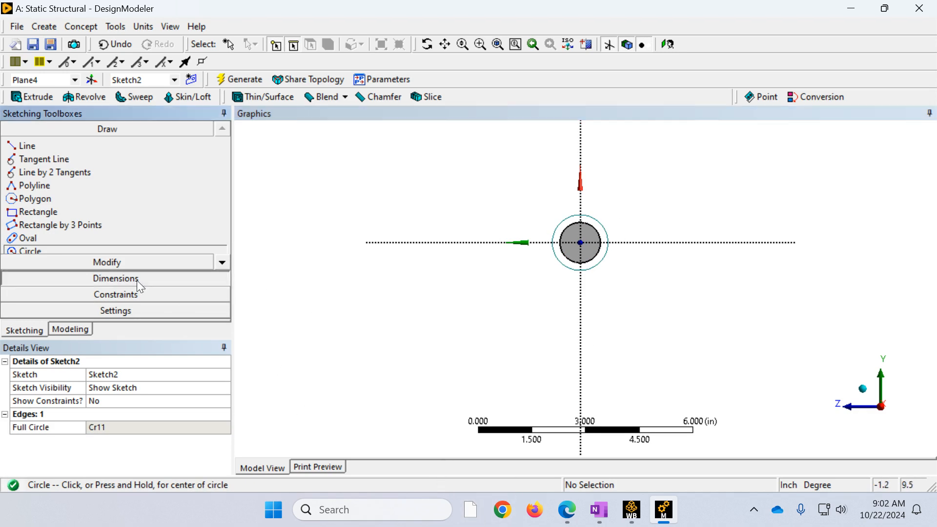
{"action": "left_click", "coordinate": [598, 222]}
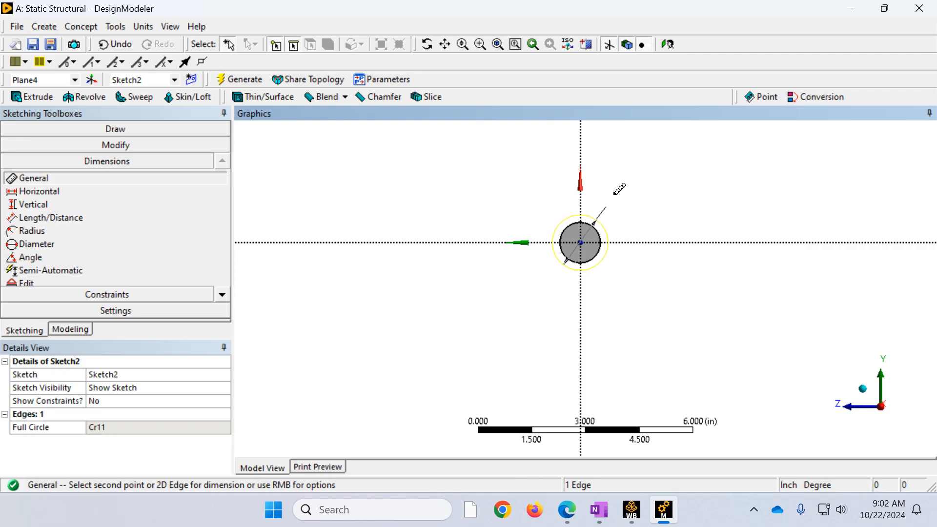
{"action": "right_click", "coordinate": [625, 204]}
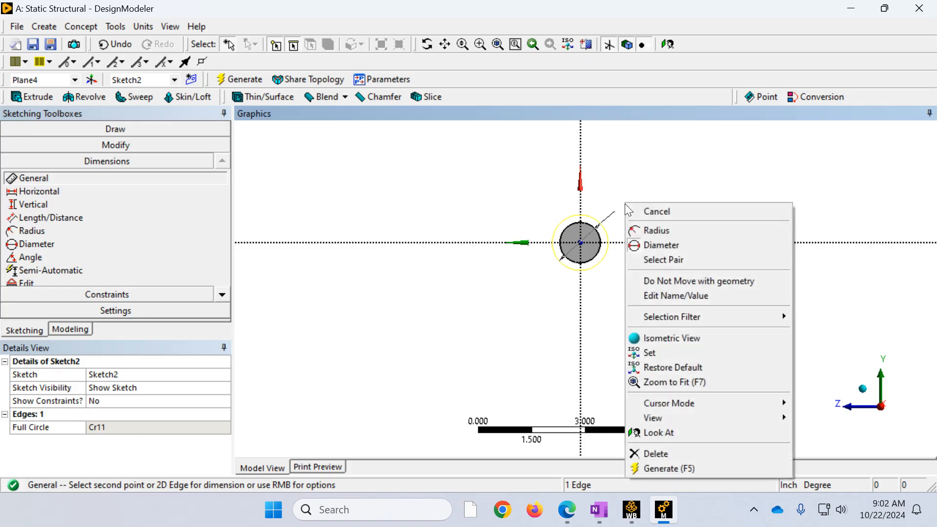
{"action": "left_click", "coordinate": [641, 208]}
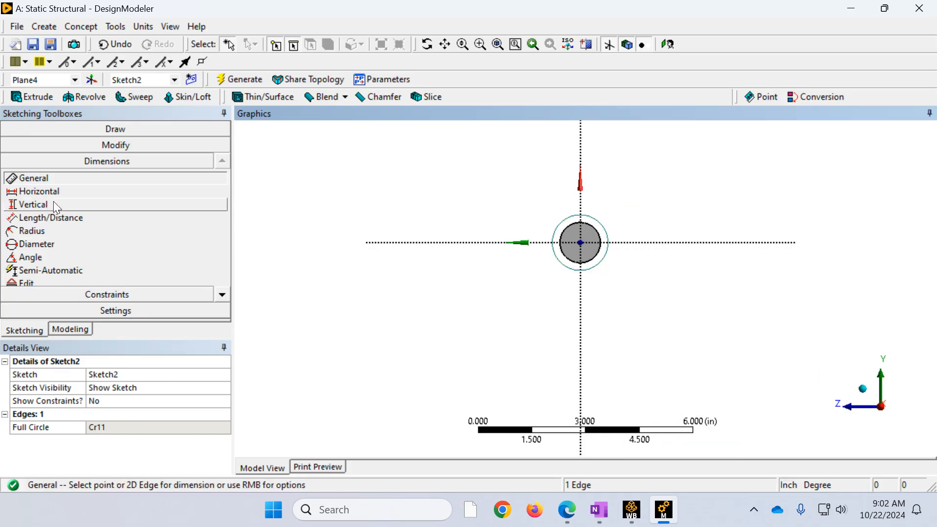
Add a radius dimension to the new circle, set it to the copied value 0.690988 in, and generate.
{"action": "left_click", "coordinate": [32, 231]}
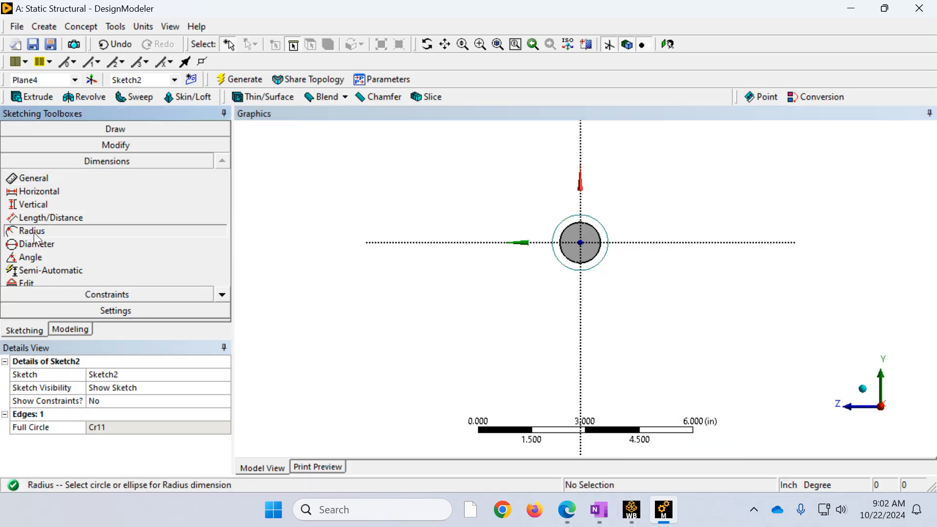
{"action": "left_click", "coordinate": [606, 237]}
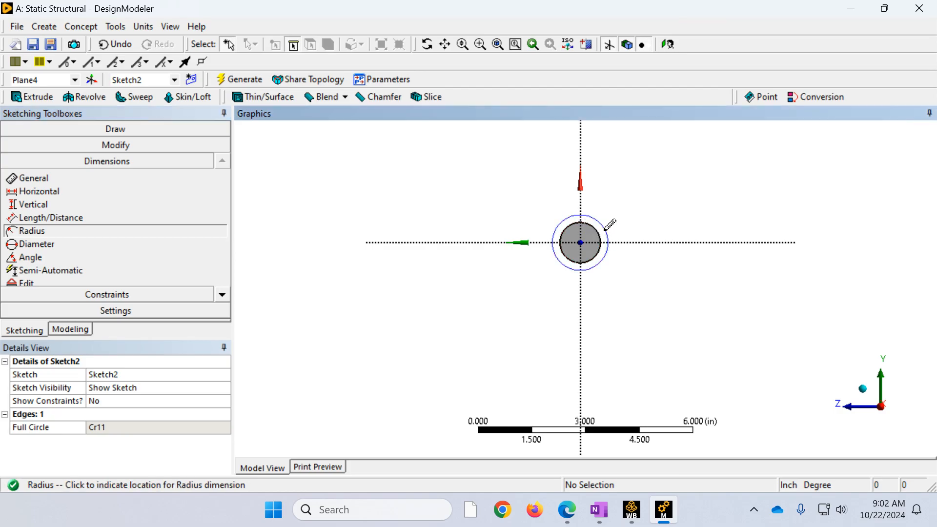
{"action": "left_click", "coordinate": [619, 205]}
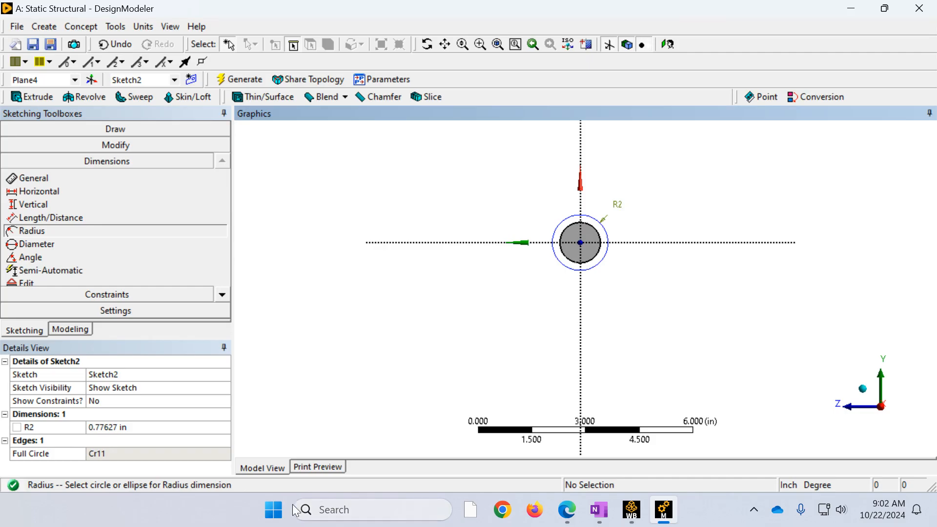
{"action": "left_click", "coordinate": [113, 428]}
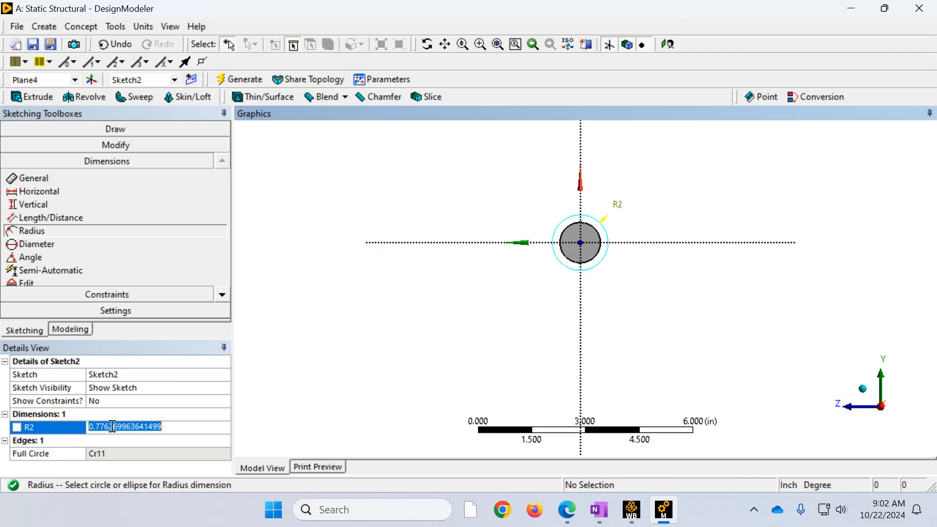
{"action": "right_click", "coordinate": [139, 429]}
{"action": "left_click", "coordinate": [180, 286]}
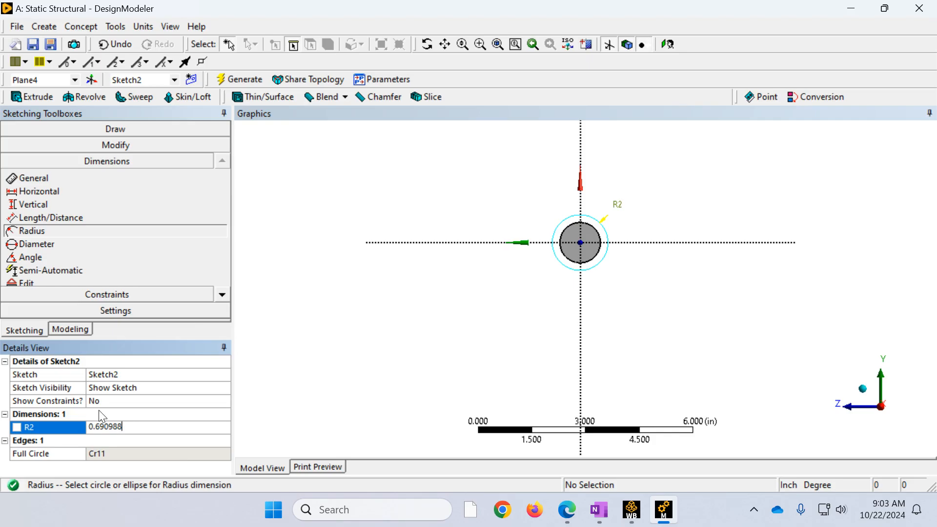
{"action": "left_click", "coordinate": [241, 79]}
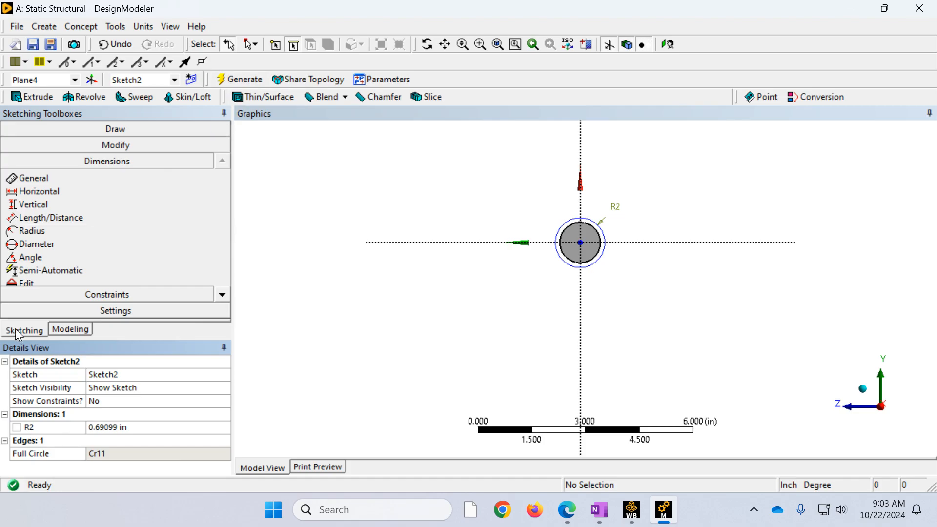
Start an extrusion from the bar's end face and apply Sketch2 as its geometry.
{"action": "left_click", "coordinate": [71, 330]}
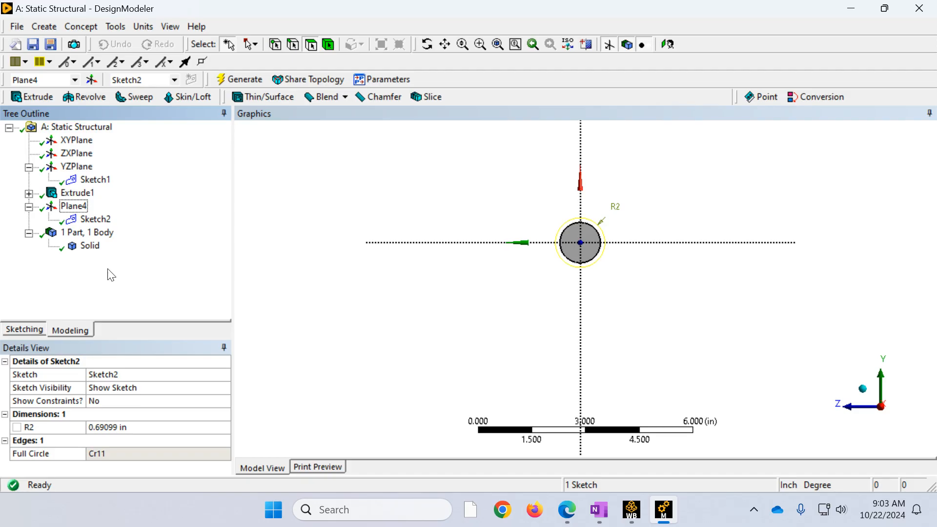
{"action": "left_click", "coordinate": [863, 389]}
{"action": "scroll", "coordinate": [502, 288], "scroll_direction": "down", "scroll_amount": 5}
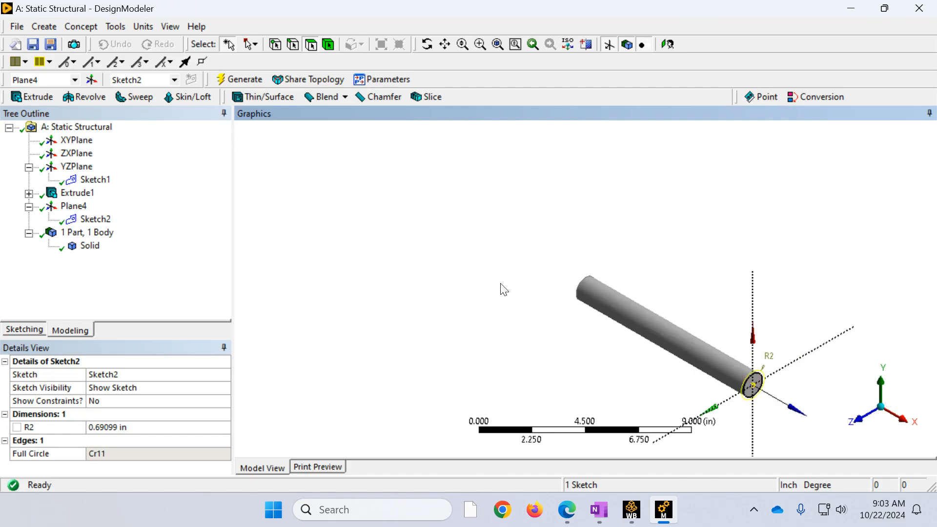
{"action": "right_click_drag", "start_coordinate": [803, 418], "coordinate": [524, 235]}
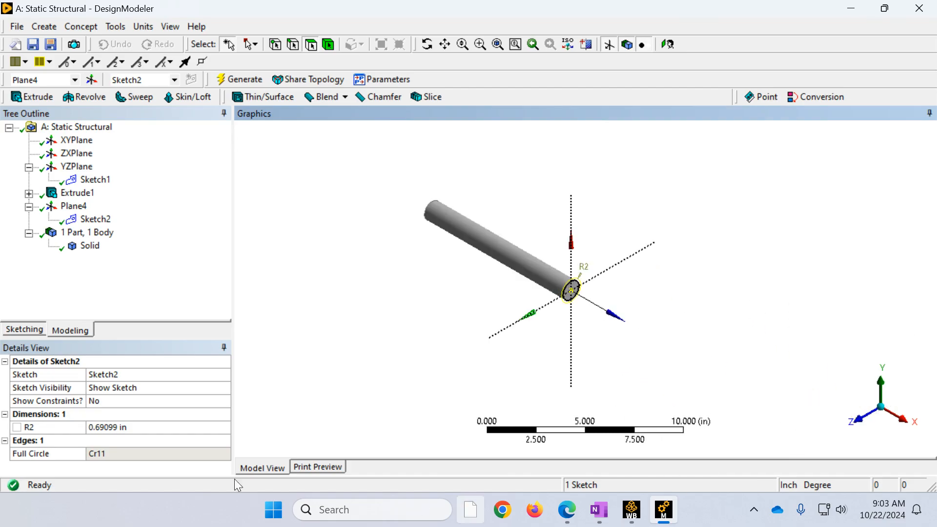
{"action": "left_click", "coordinate": [29, 100]}
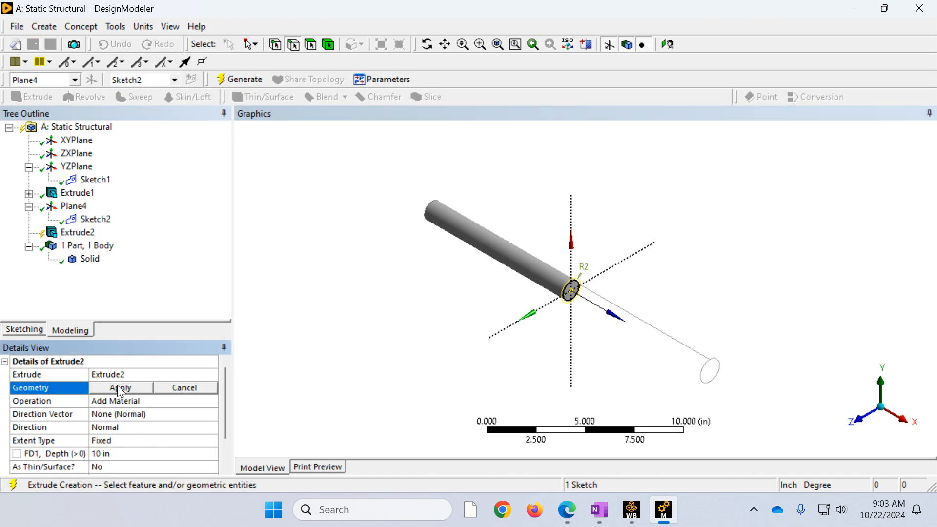
{"action": "scroll", "coordinate": [609, 300], "scroll_direction": "up", "scroll_amount": 6}
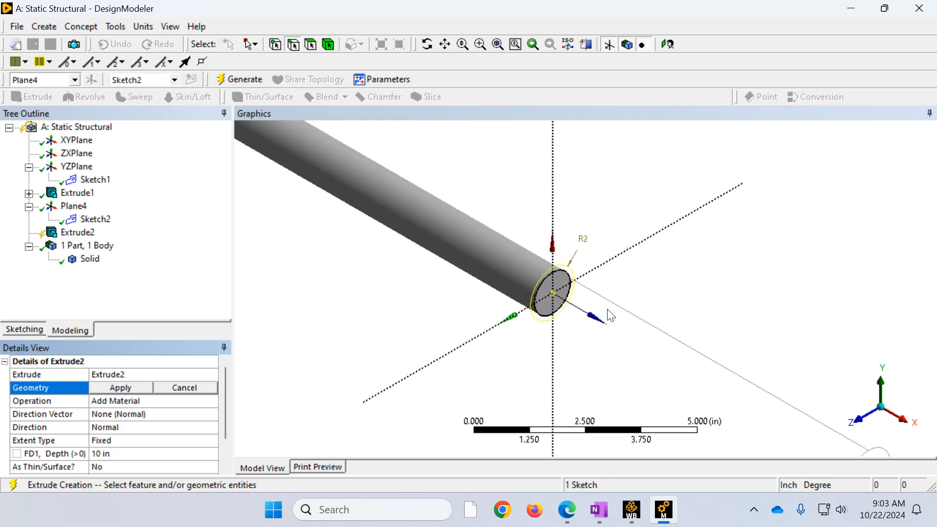
{"action": "left_click", "coordinate": [554, 253]}
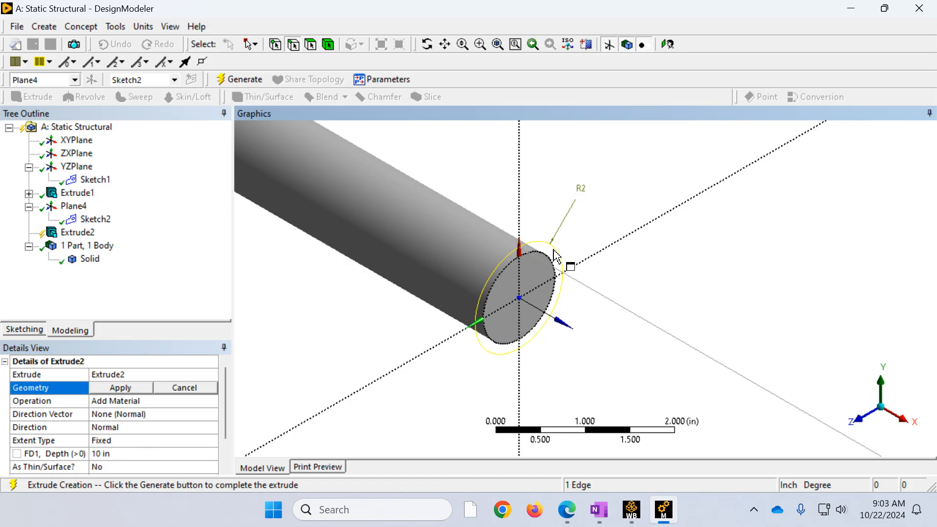
{"action": "left_click", "coordinate": [107, 388]}
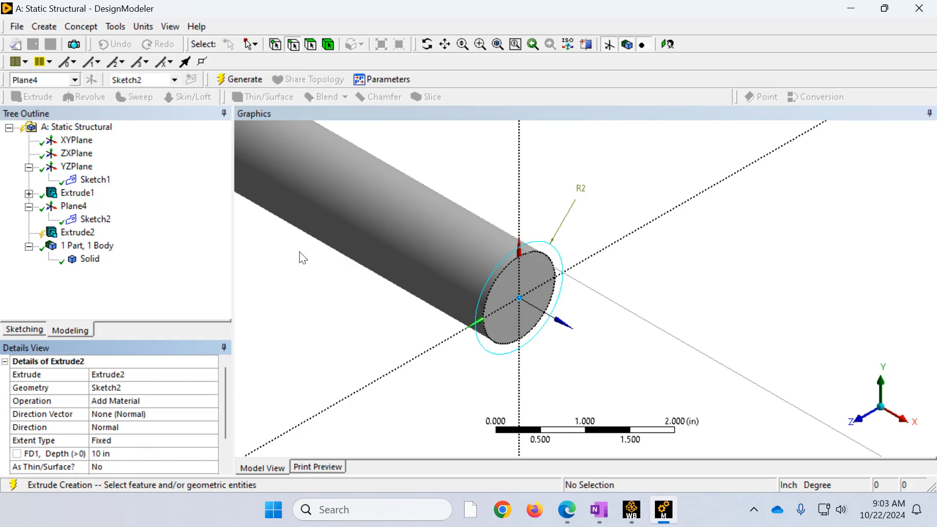
Set the second extrusion's depth to 12 in and generate it with Add Material.
{"action": "scroll", "coordinate": [314, 246], "scroll_direction": "down", "scroll_amount": 2}
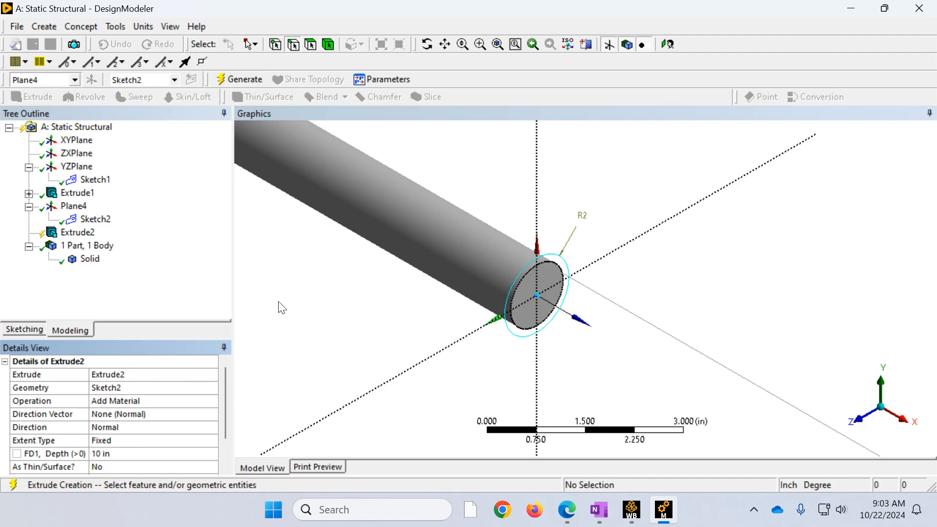
{"action": "scroll", "coordinate": [282, 308], "scroll_direction": "down", "scroll_amount": 1}
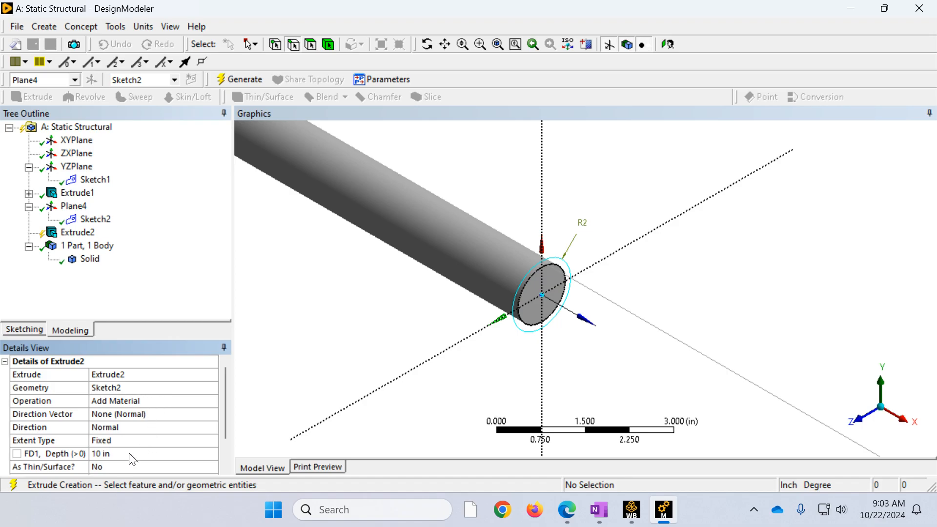
{"action": "left_click", "coordinate": [115, 454]}
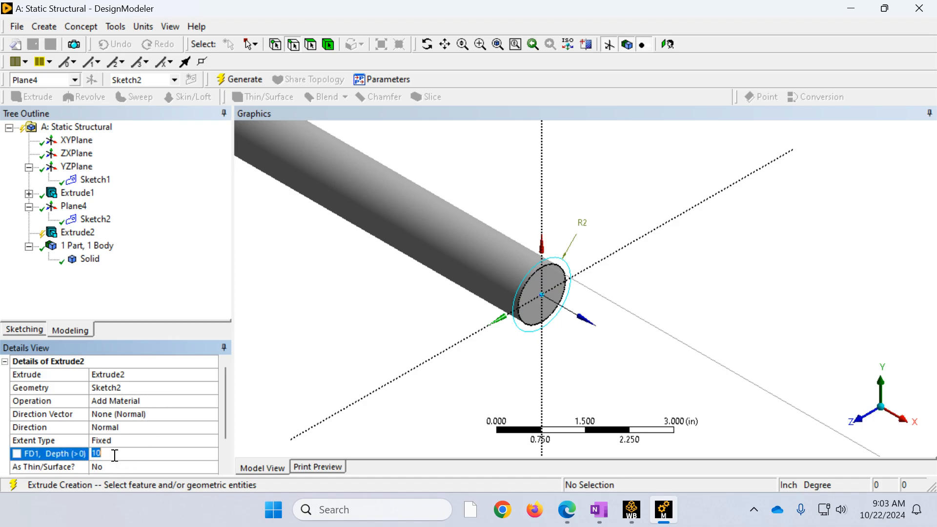
{"action": "type", "text": "12"}
{"action": "left_click", "coordinate": [243, 78]}
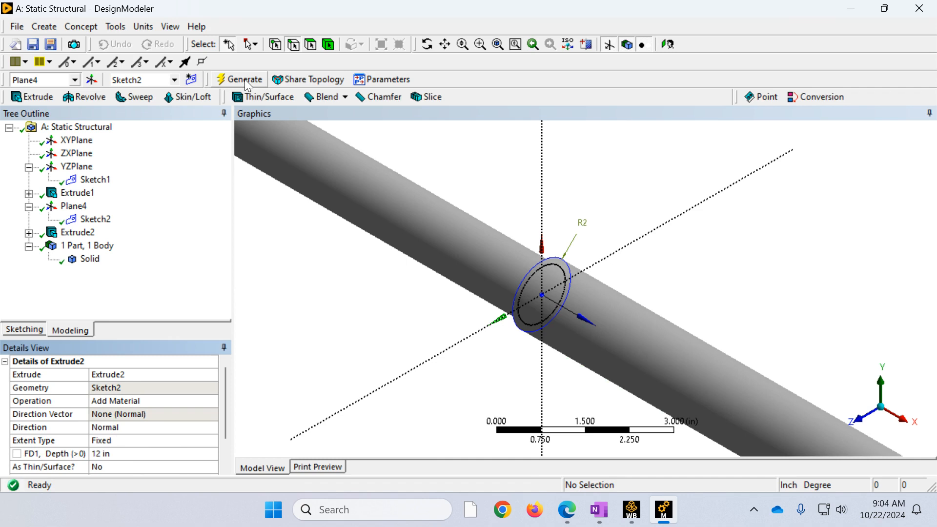
View the full stepped bar at an angle and save the project.
{"action": "scroll", "coordinate": [505, 242], "scroll_direction": "down", "scroll_amount": 5}
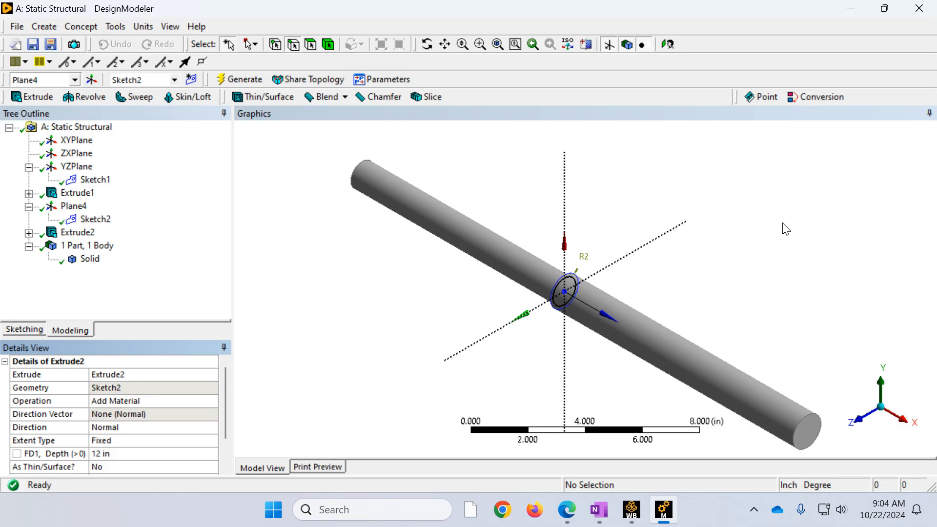
{"action": "middle_click_drag", "start_coordinate": [749, 287], "coordinate": [676, 278]}
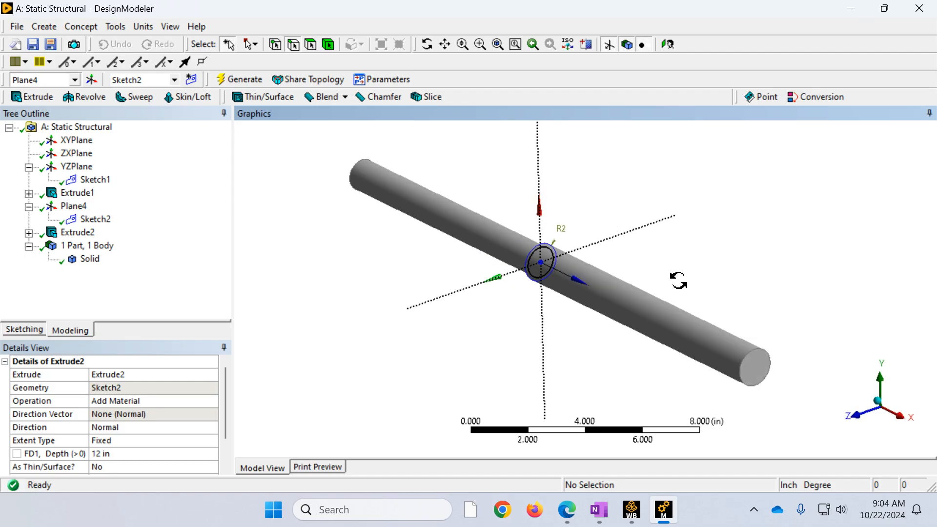
{"action": "left_click", "coordinate": [33, 45]}
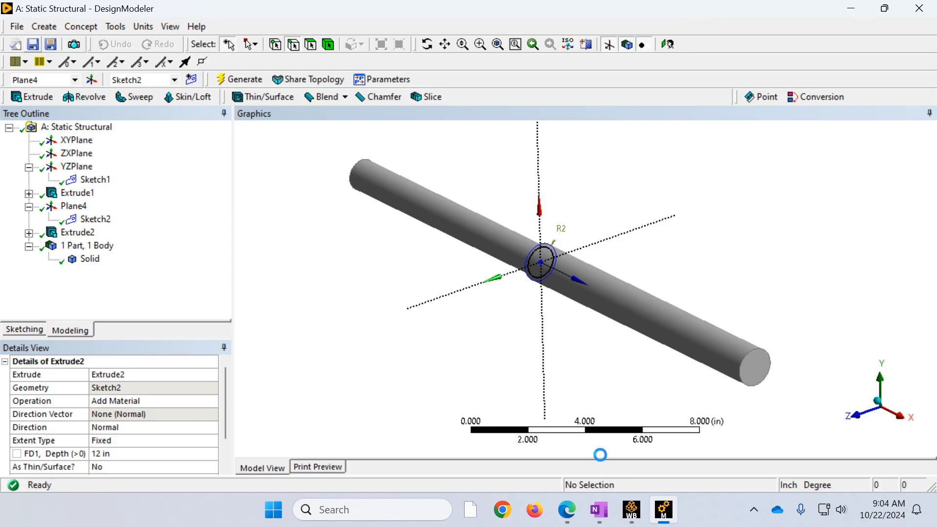
Switch to Workbench, bring up the OneNote notes beside its project schematic, and resize them to show the stepped bar drawings.
{"action": "left_click", "coordinate": [633, 517]}
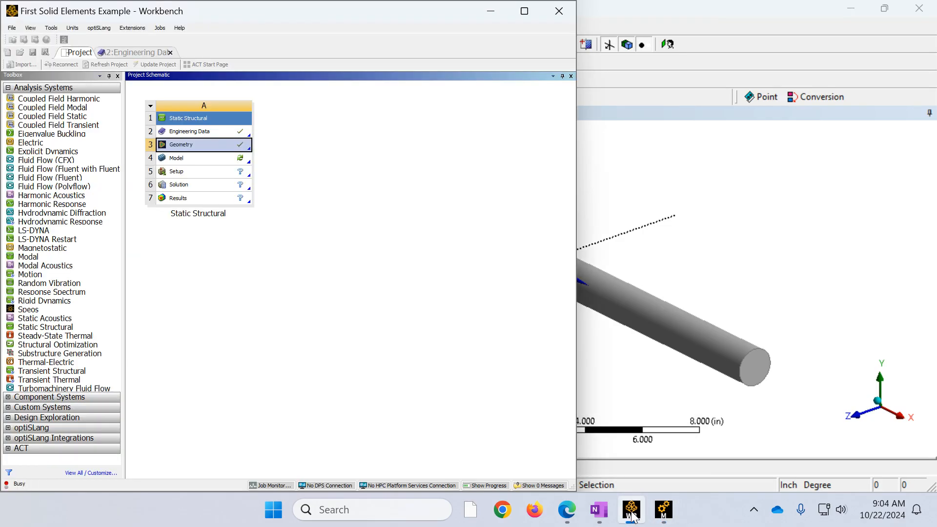
{"action": "mouse_move", "coordinate": [596, 509]}
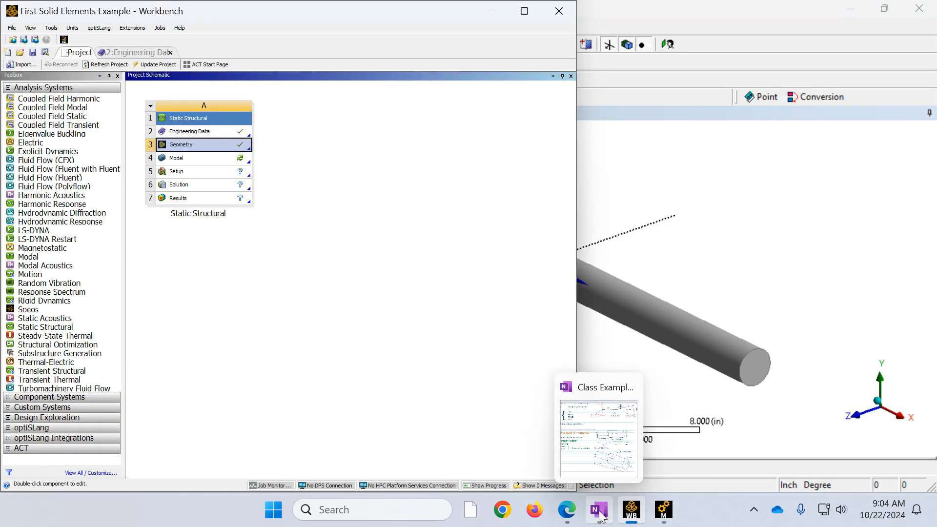
{"action": "left_click", "coordinate": [602, 454]}
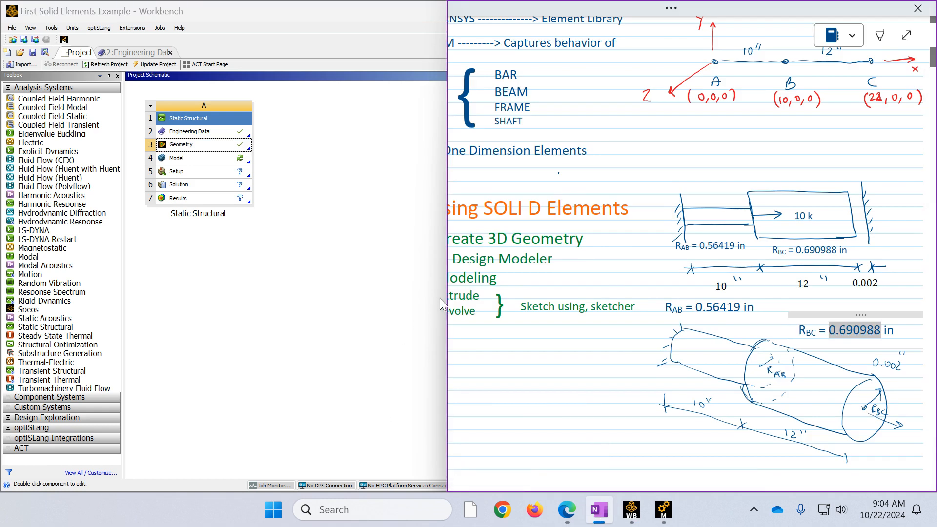
{"action": "left_click_drag", "start_coordinate": [445, 295], "coordinate": [574, 292]}
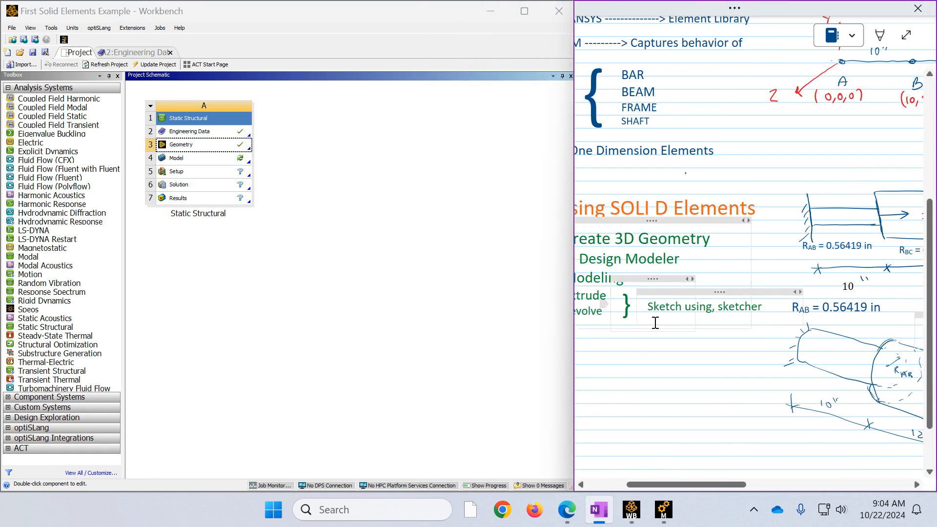
{"action": "left_click_drag", "start_coordinate": [663, 485], "coordinate": [710, 485]}
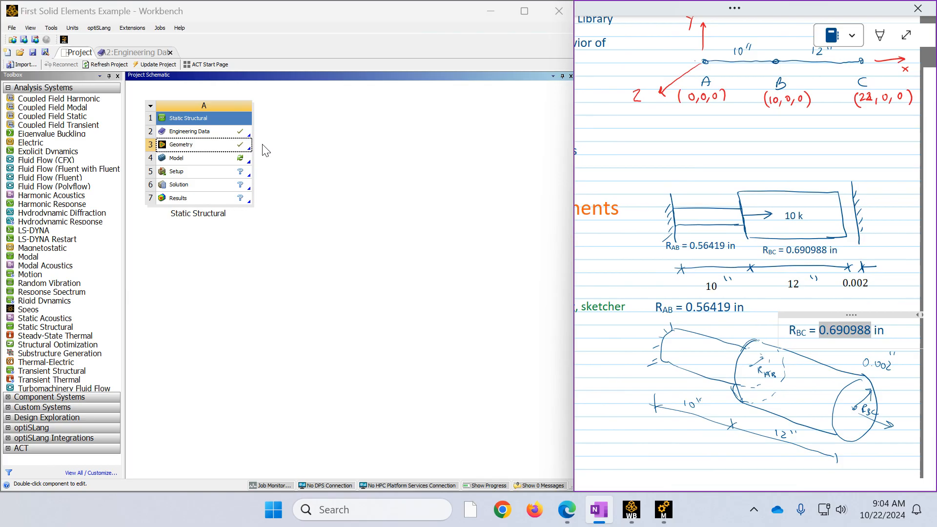
Open the project's Model in Mechanical, dismiss the theme selection, and display the imported stepped bar geometry.
{"action": "double_click", "coordinate": [188, 160]}
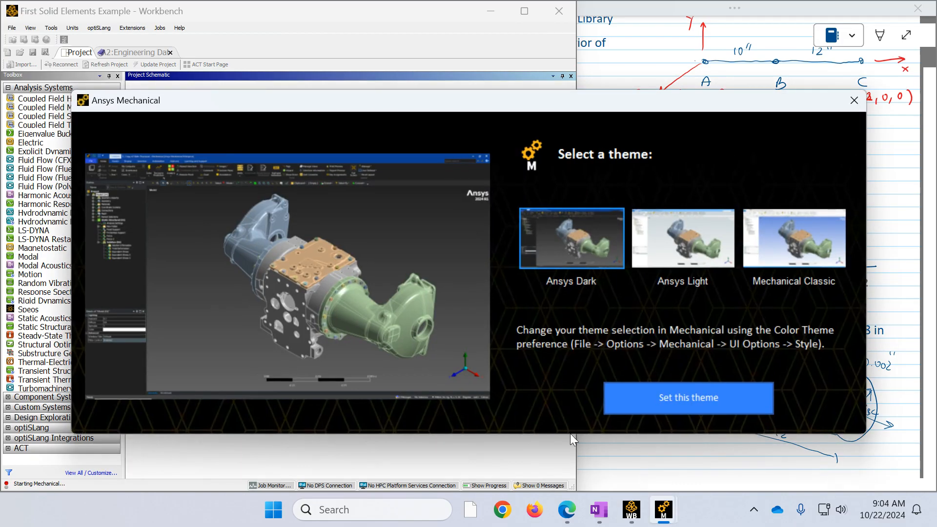
{"action": "left_click", "coordinate": [854, 101]}
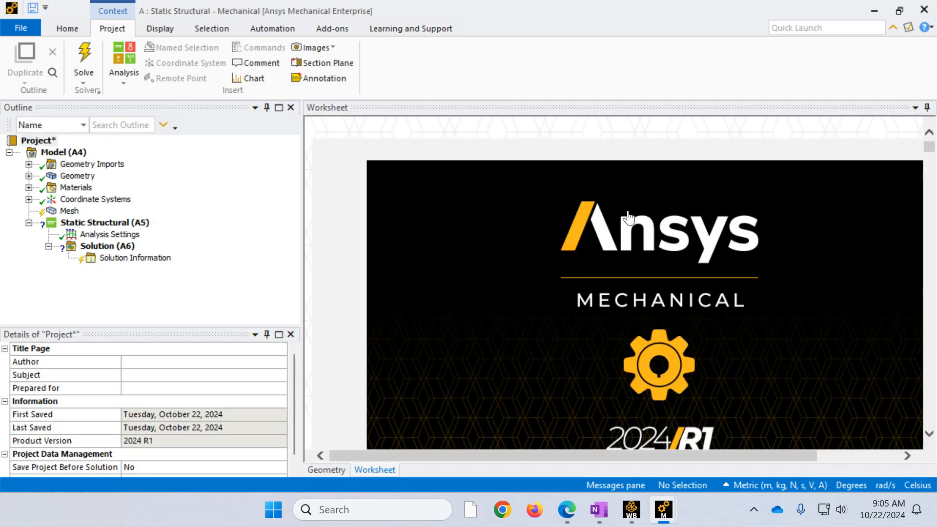
{"action": "left_click", "coordinate": [77, 177]}
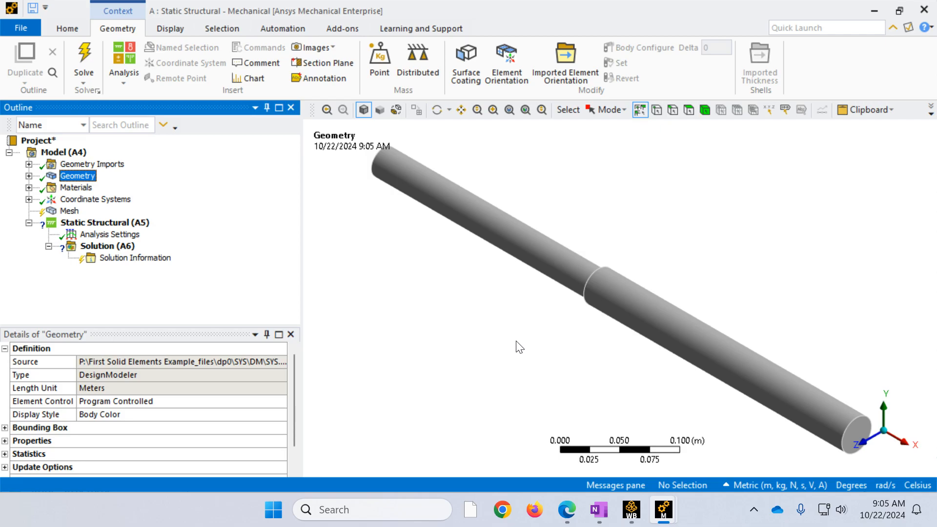
Set Mechanical's unit system to U.S. Customary (in, lbm, lbf, °F, s, V, A).
{"action": "left_click", "coordinate": [64, 28]}
{"action": "left_click", "coordinate": [572, 77]}
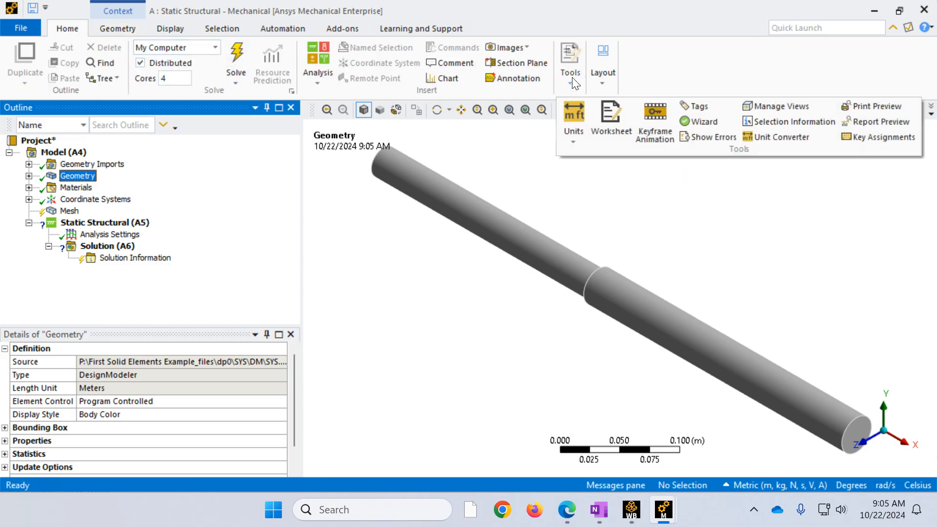
{"action": "left_click", "coordinate": [575, 133]}
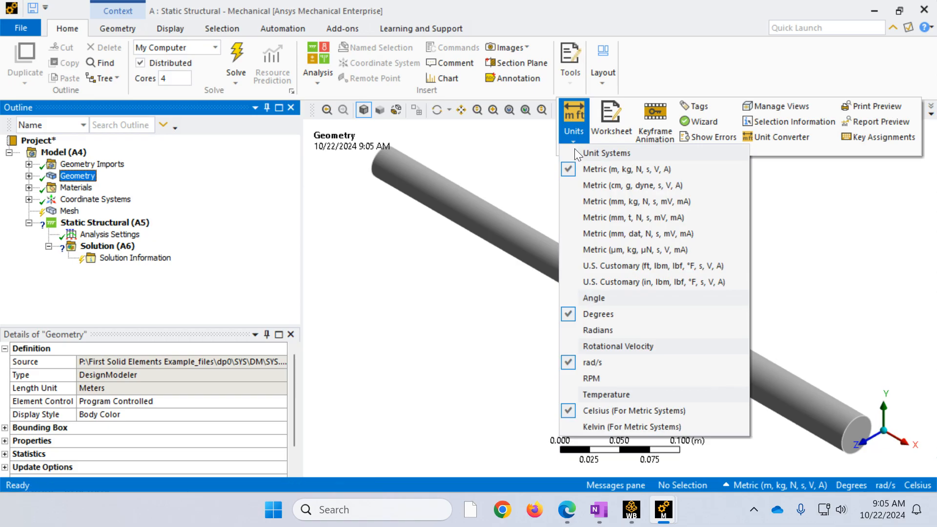
{"action": "left_click", "coordinate": [587, 284]}
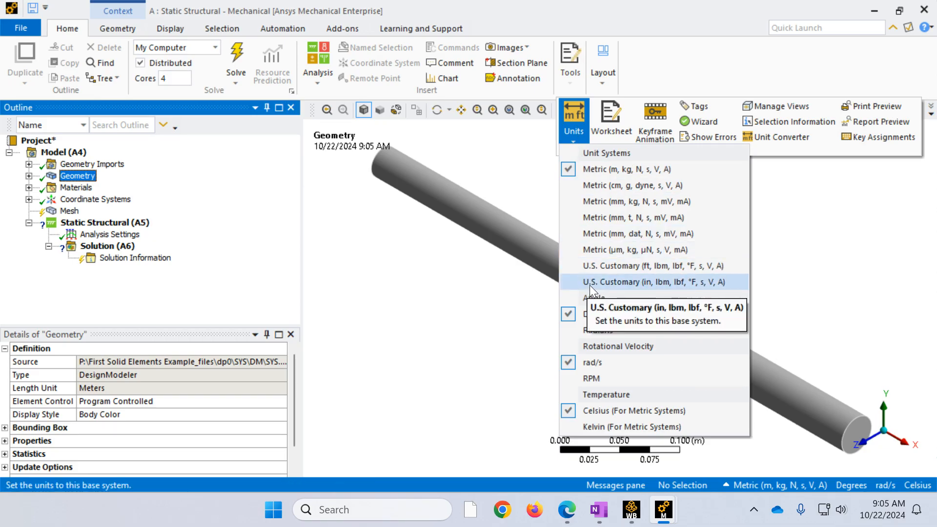
{"action": "left_click", "coordinate": [641, 282]}
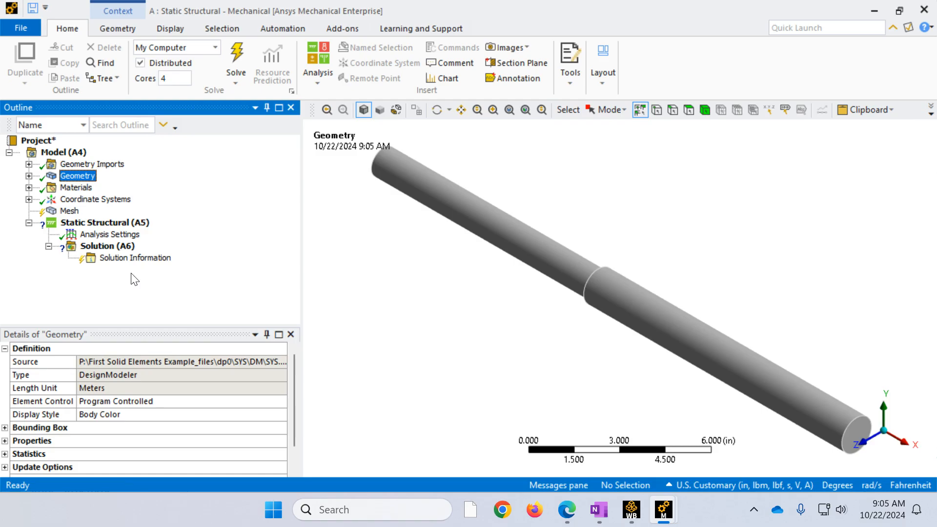
Assign the Class Example material to the Solid body under Geometry.
{"action": "scroll", "coordinate": [144, 431], "scroll_direction": "down", "scroll_amount": 1}
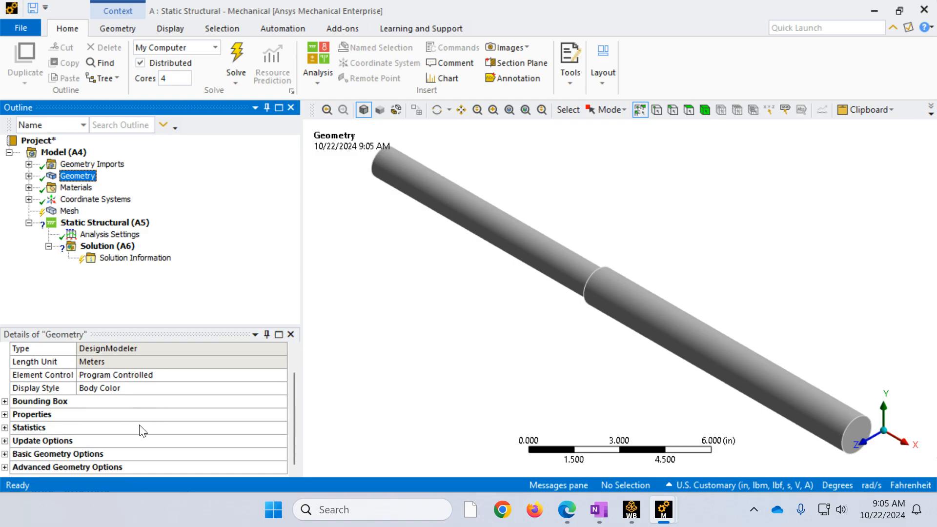
{"action": "scroll", "coordinate": [145, 432], "scroll_direction": "up", "scroll_amount": 1}
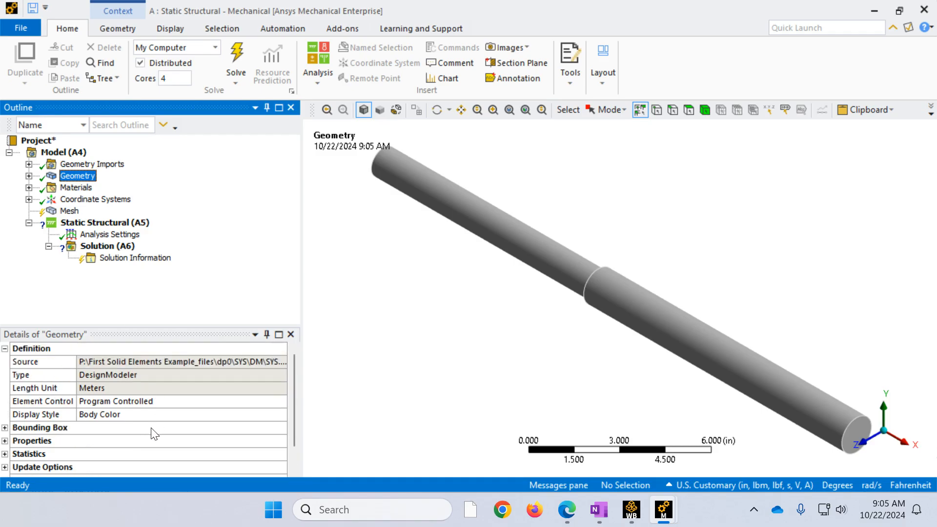
{"action": "left_click", "coordinate": [29, 176]}
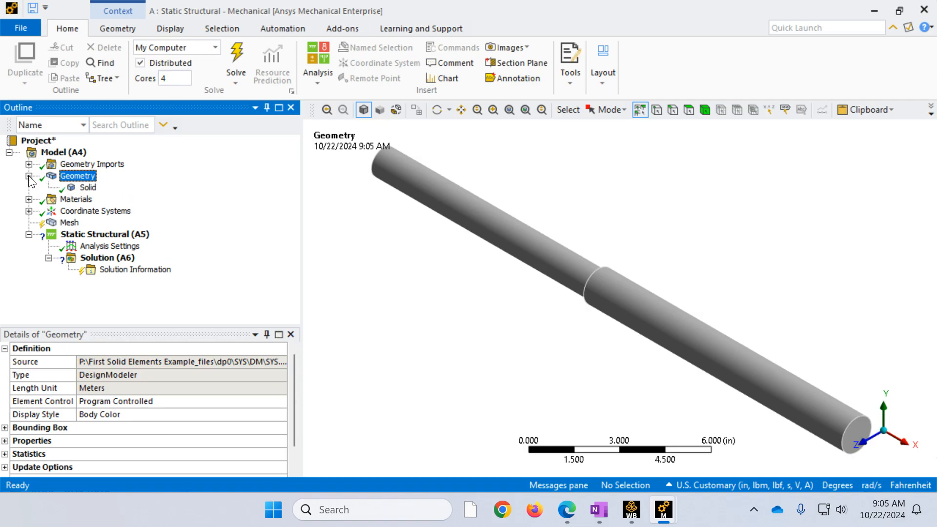
{"action": "left_click", "coordinate": [88, 188]}
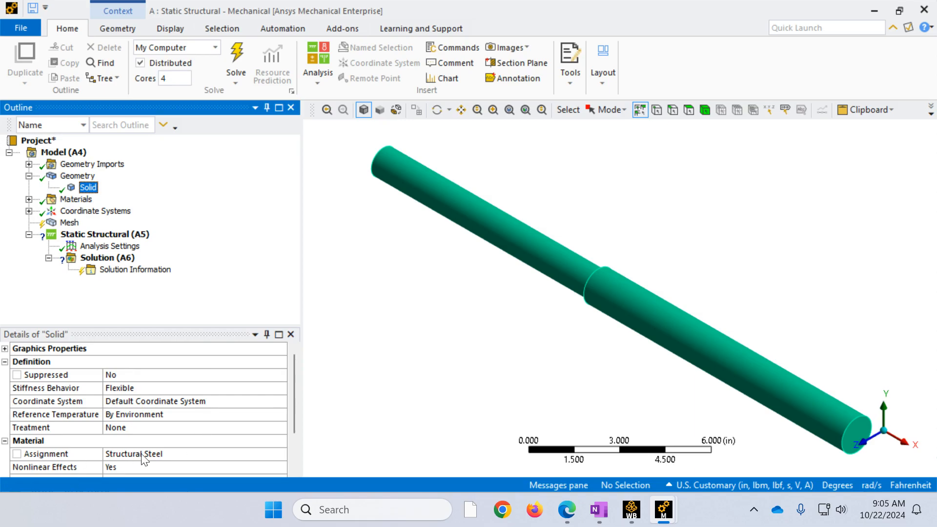
{"action": "left_click", "coordinate": [190, 456]}
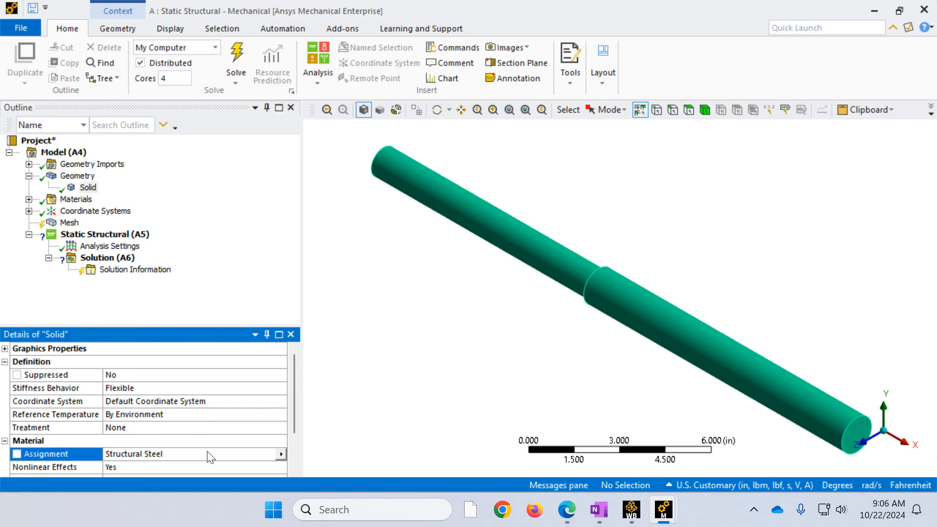
{"action": "left_click", "coordinate": [281, 455]}
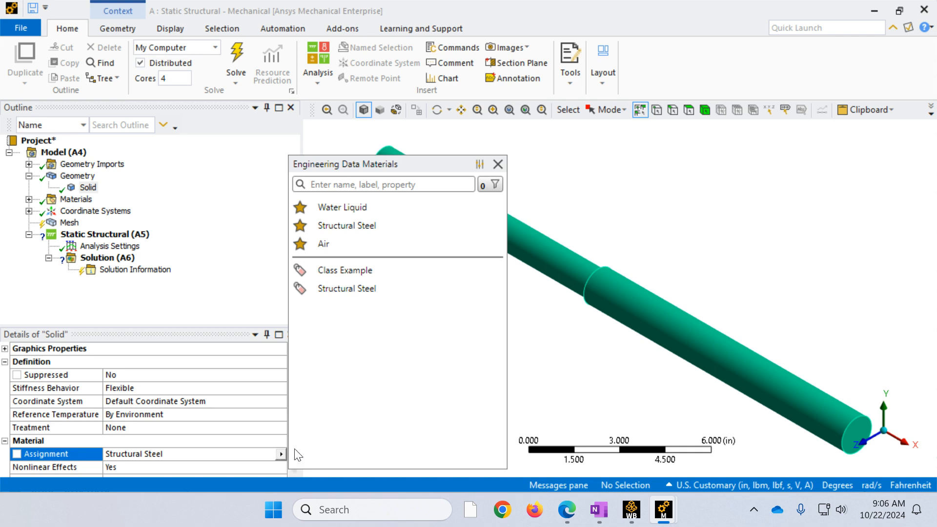
{"action": "left_click", "coordinate": [350, 278]}
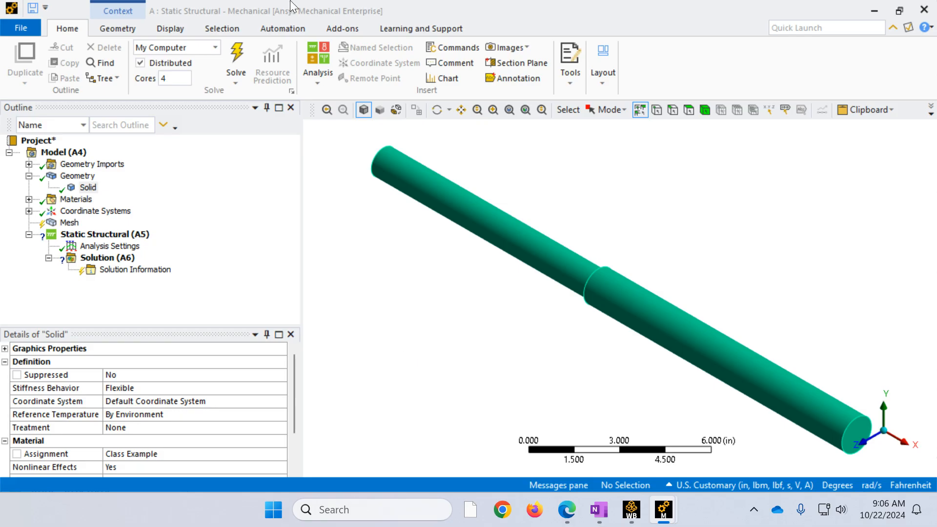
Generate the mesh with default settings and inspect the elements around the step between the two bar sections.
{"action": "left_click", "coordinate": [74, 223]}
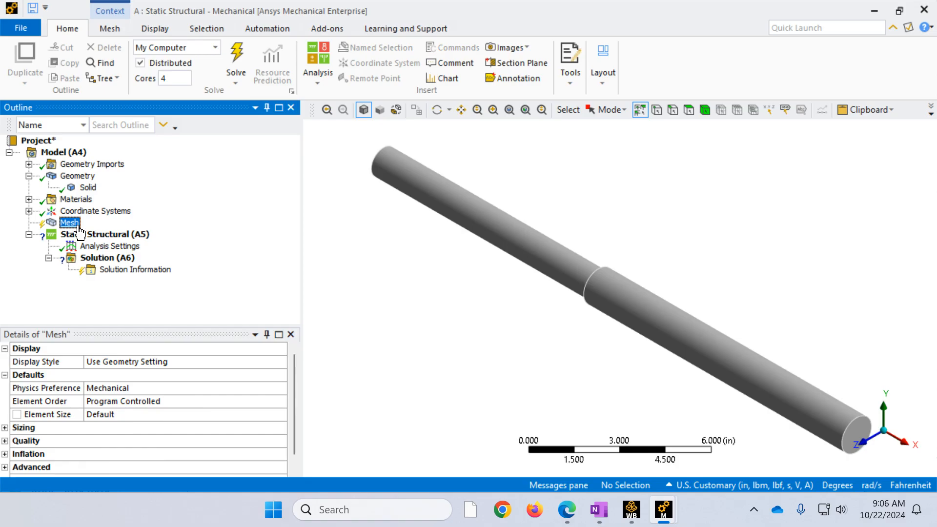
{"action": "right_click", "coordinate": [78, 225]}
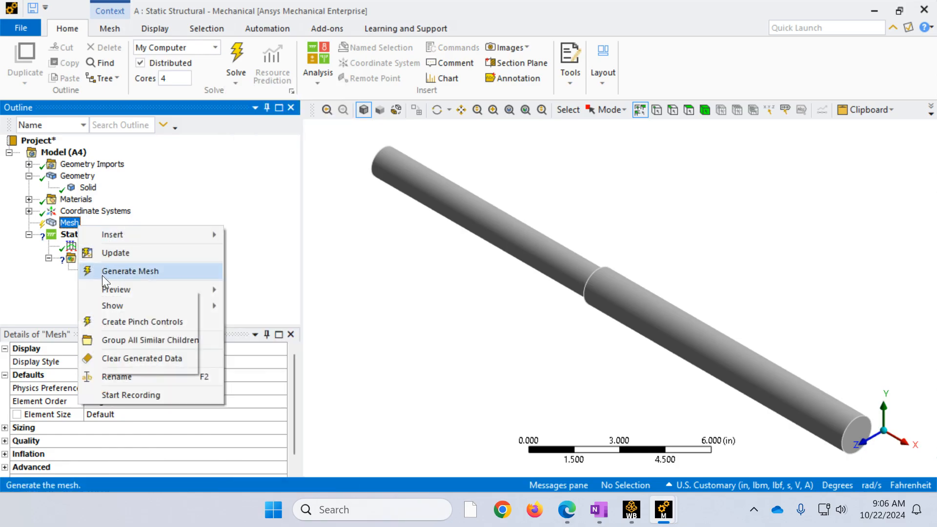
{"action": "left_click", "coordinate": [103, 271]}
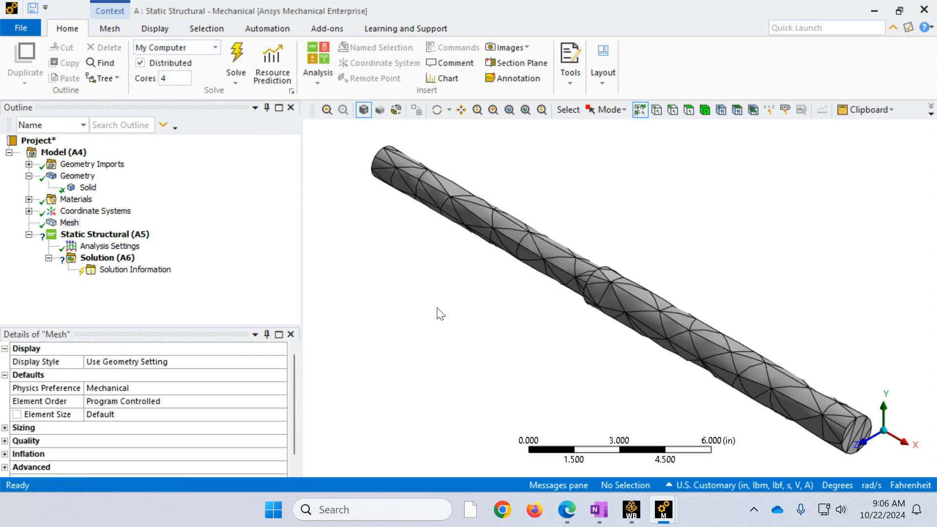
{"action": "scroll", "coordinate": [511, 323], "scroll_direction": "down", "scroll_amount": 1}
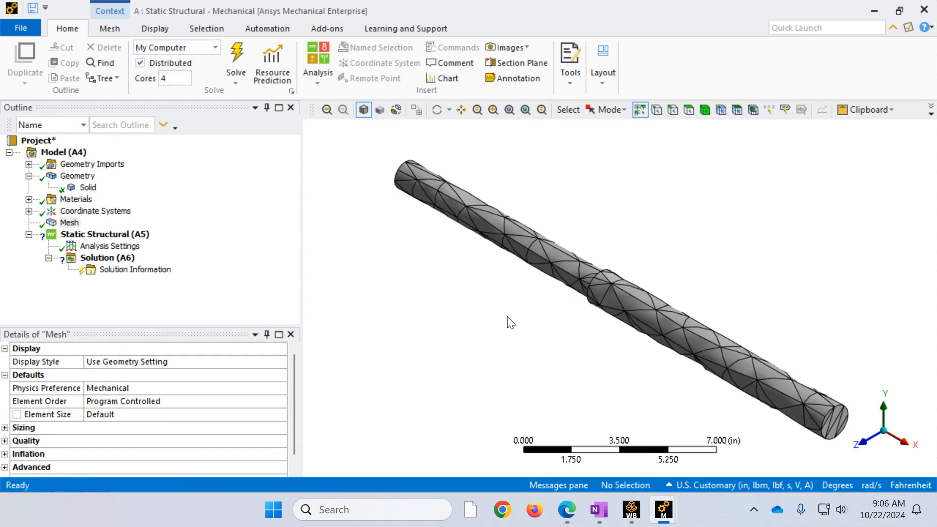
{"action": "scroll", "coordinate": [511, 323], "scroll_direction": "down", "scroll_amount": 1}
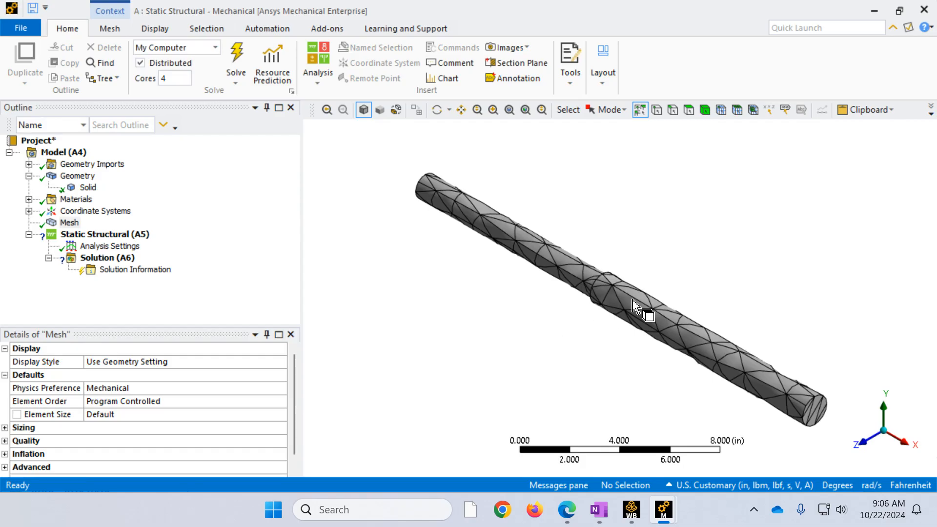
{"action": "scroll", "coordinate": [616, 337], "scroll_direction": "up", "scroll_amount": 5}
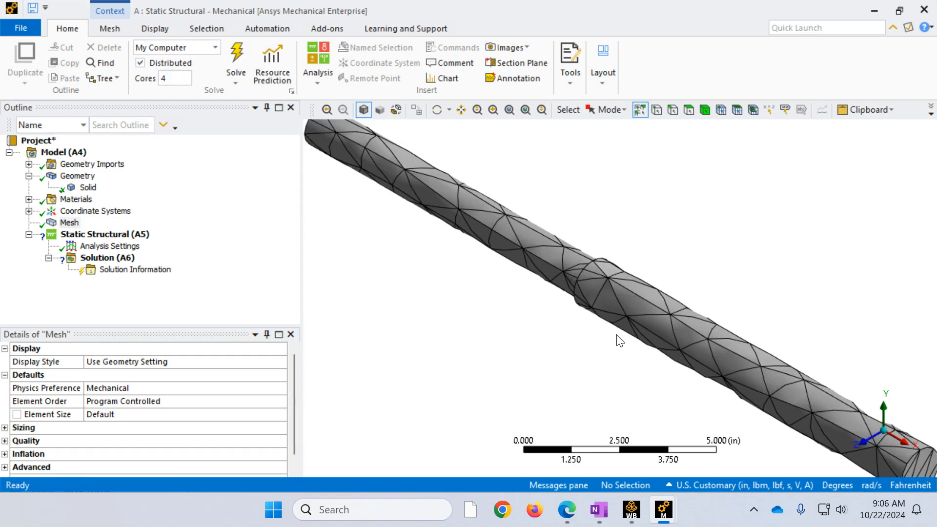
{"action": "scroll", "coordinate": [617, 335], "scroll_direction": "up", "scroll_amount": 2}
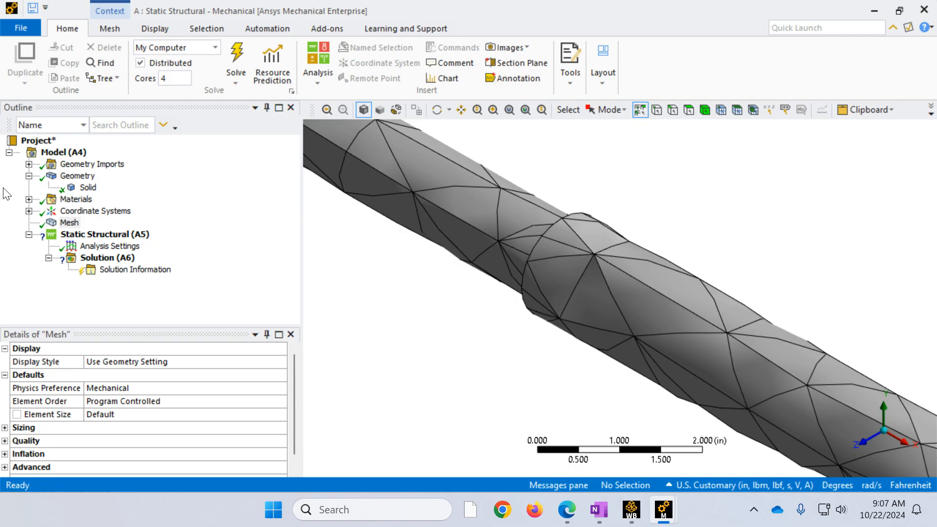
Add a Sizing control to the mesh and activate its geometry scoping.
{"action": "left_click", "coordinate": [70, 224]}
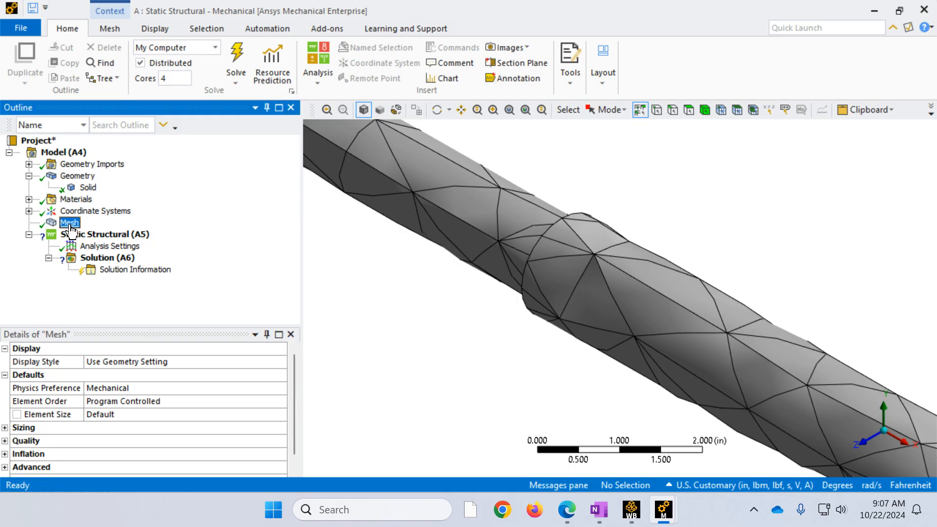
{"action": "left_click", "coordinate": [110, 30]}
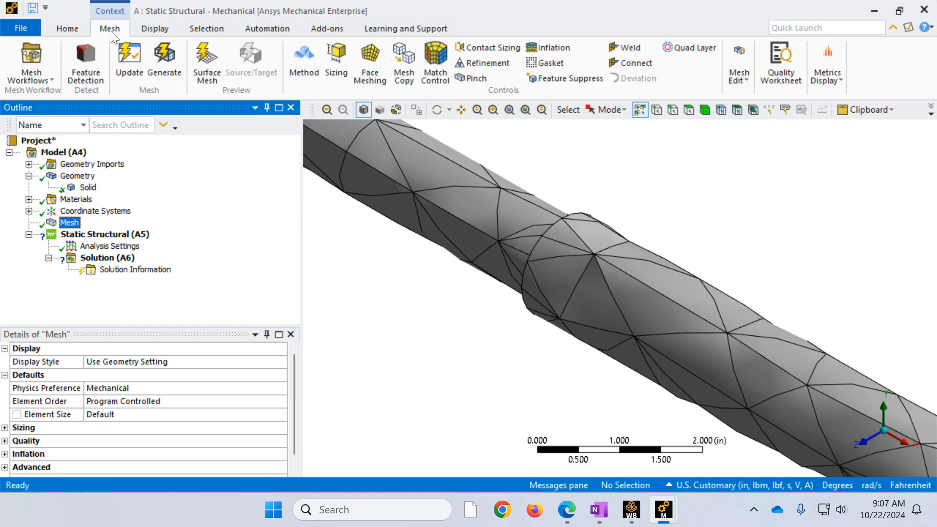
{"action": "left_click", "coordinate": [334, 64]}
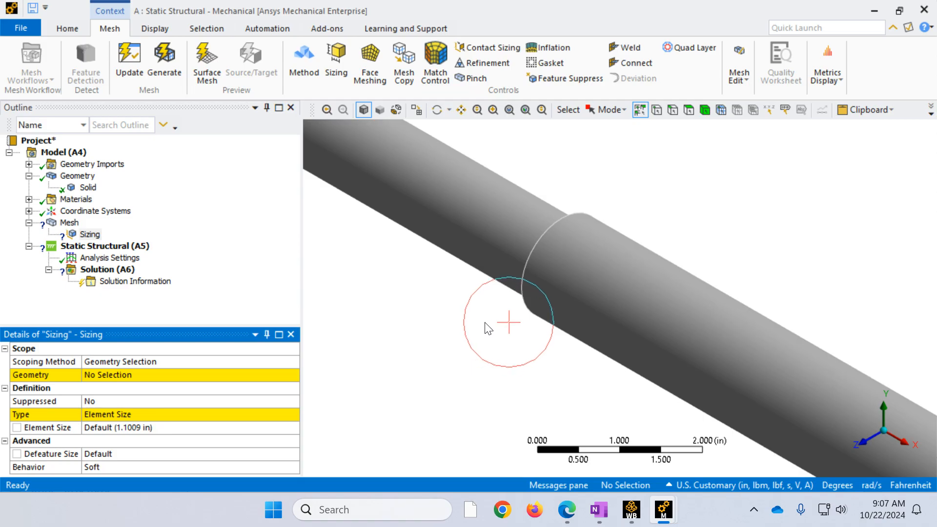
{"action": "scroll", "coordinate": [486, 325], "scroll_direction": "down", "scroll_amount": 2}
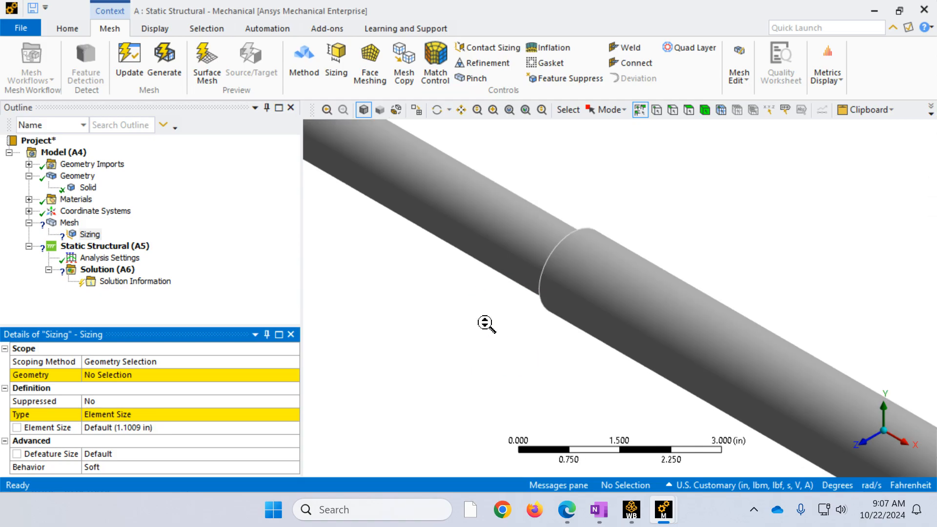
{"action": "left_click", "coordinate": [95, 378]}
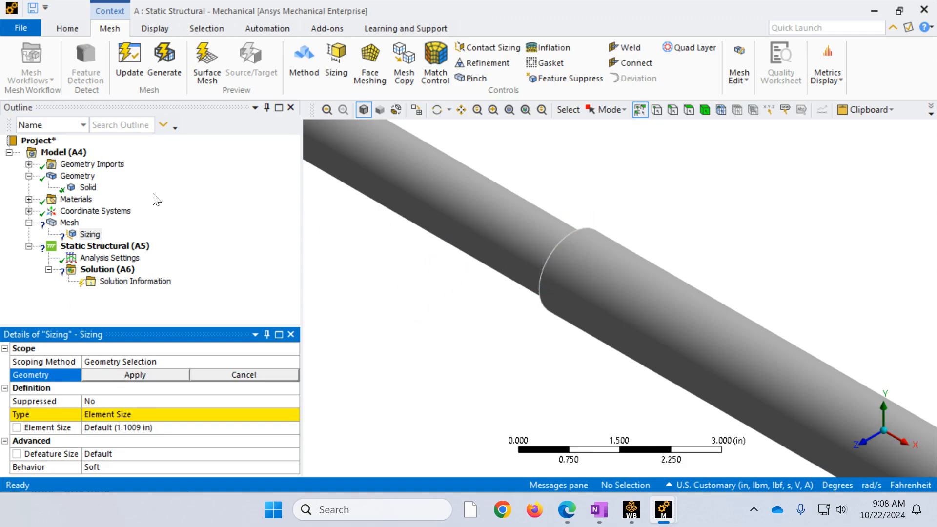
Try to scope the sizing control using the Solid body's outline entry and the bar's two cylindrical faces.
{"action": "left_click", "coordinate": [87, 190]}
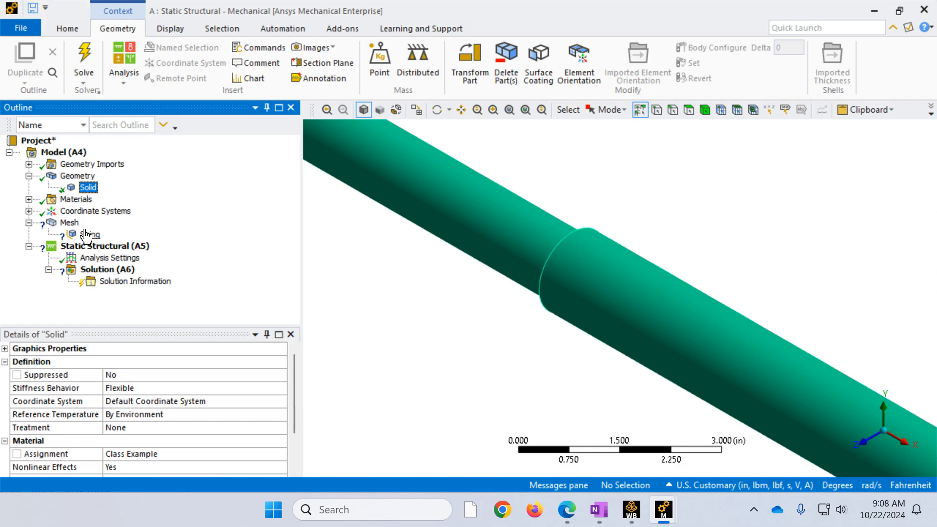
{"action": "left_click", "coordinate": [90, 234]}
{"action": "left_click", "coordinate": [120, 375]}
{"action": "key", "text": "F7"}
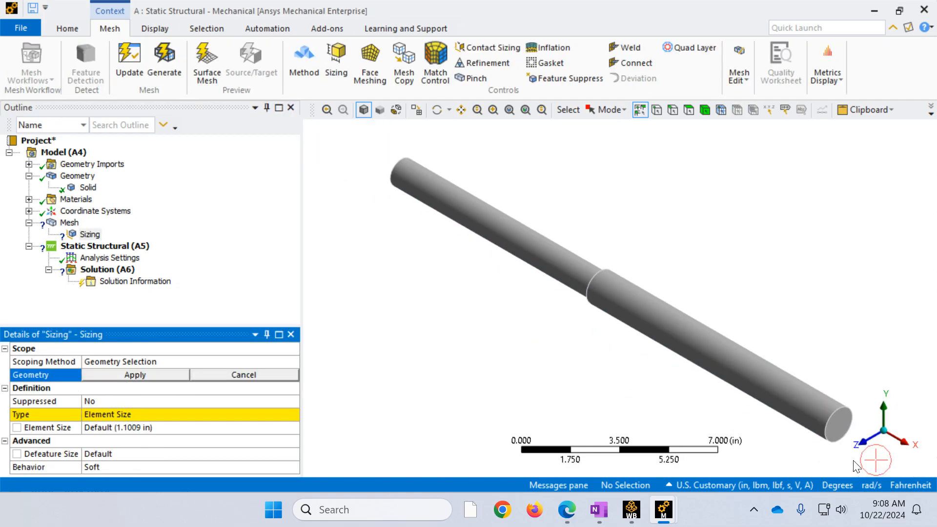
{"action": "left_click_drag", "start_coordinate": [848, 459], "coordinate": [371, 153]}
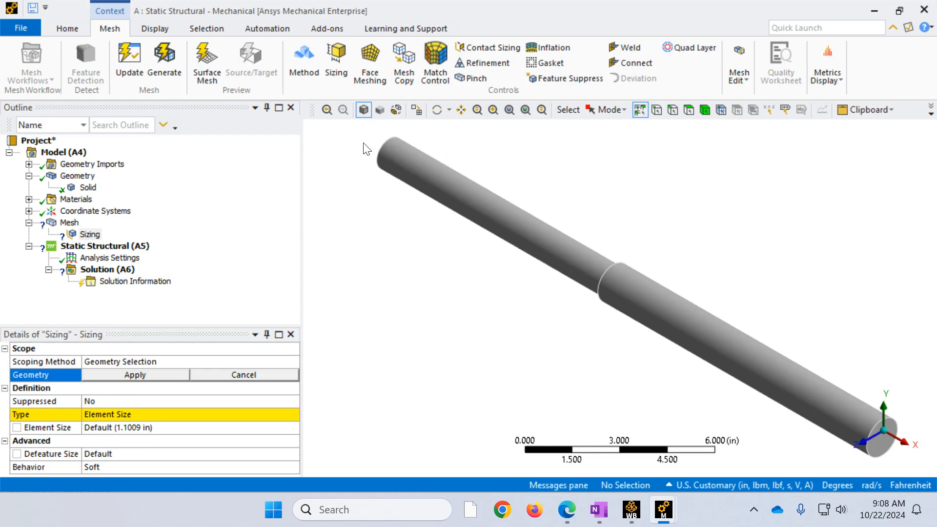
{"action": "left_click", "coordinate": [542, 239]}
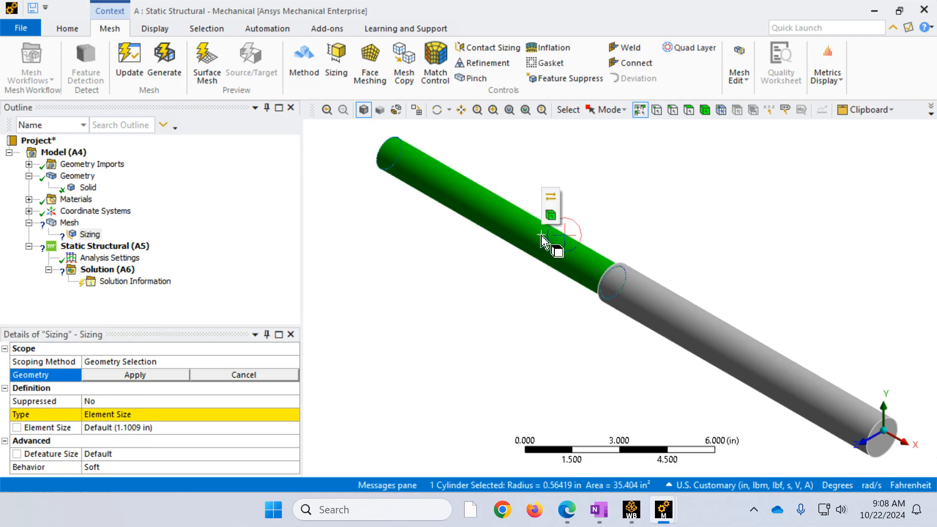
{"action": "left_click", "coordinate": [661, 315], "text": "ctrl"}
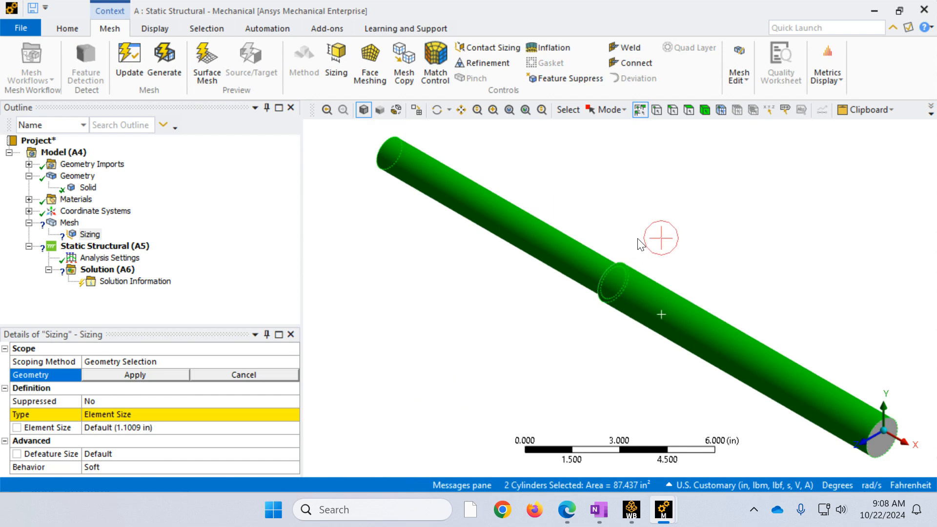
Scope the sizing control to the entire stepped bar body and set its element size to 0.2 in.
{"action": "left_click", "coordinate": [705, 109]}
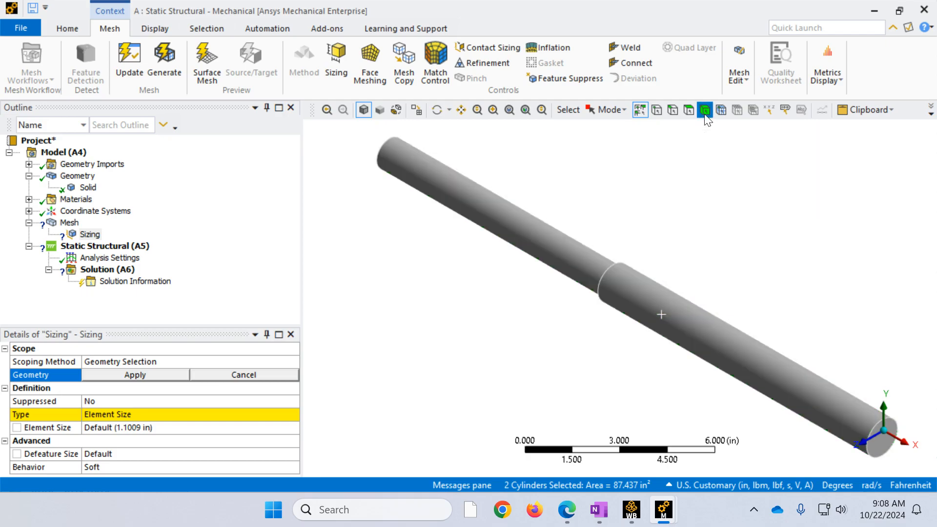
{"action": "left_click", "coordinate": [597, 279]}
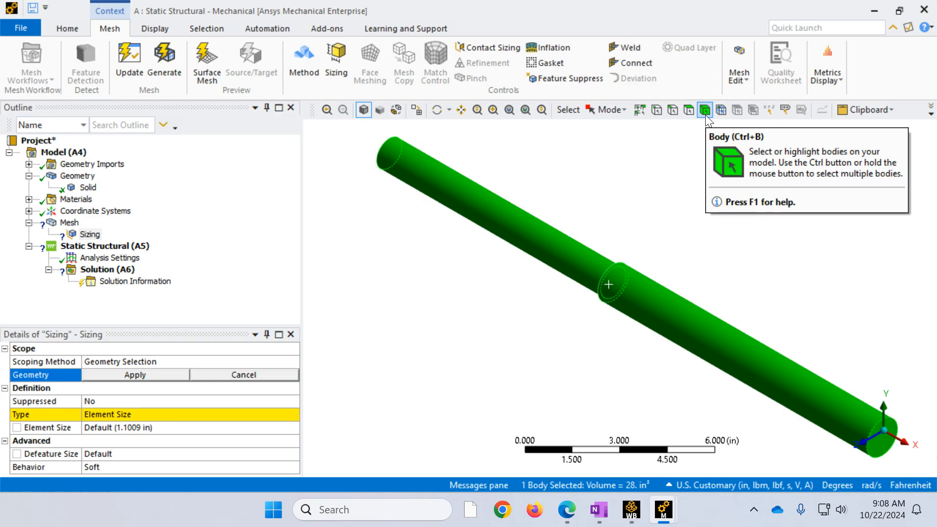
{"action": "left_click", "coordinate": [135, 375]}
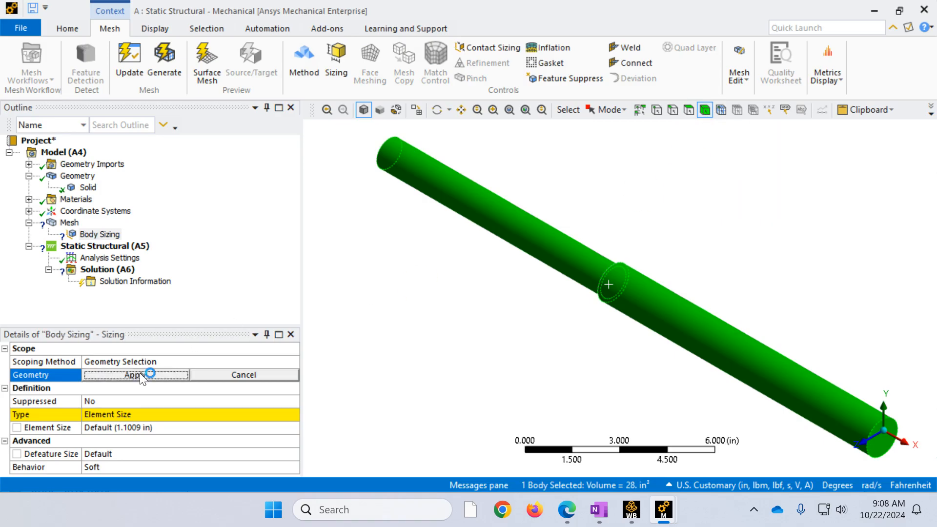
{"action": "left_click", "coordinate": [129, 427]}
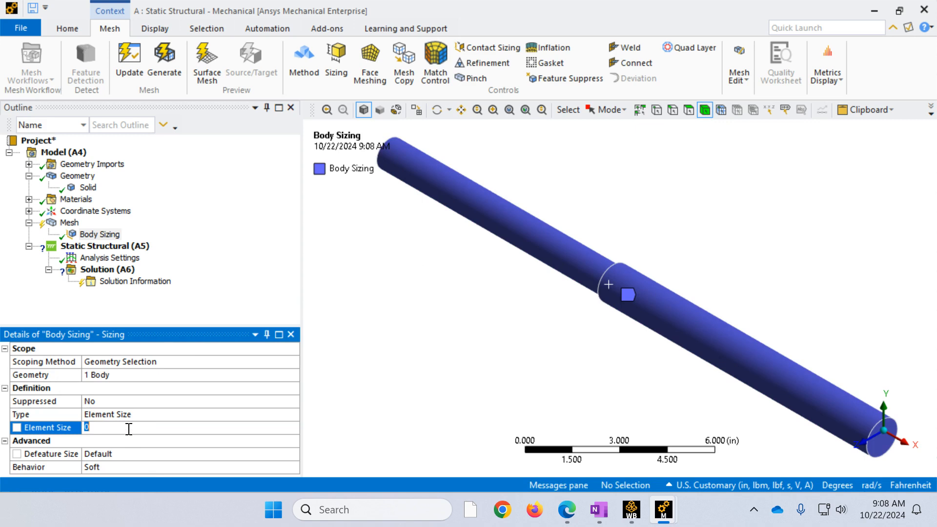
{"action": "type", "text": ".2"}
{"action": "key", "text": "Return"}
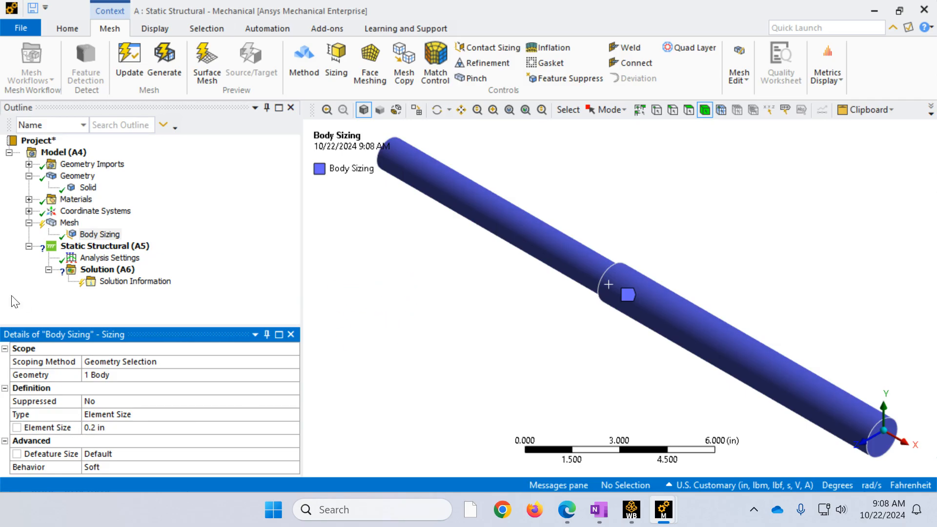
Generate the mesh with the body sizing applied and inspect the elements around the step between the sections.
{"action": "left_click", "coordinate": [164, 56]}
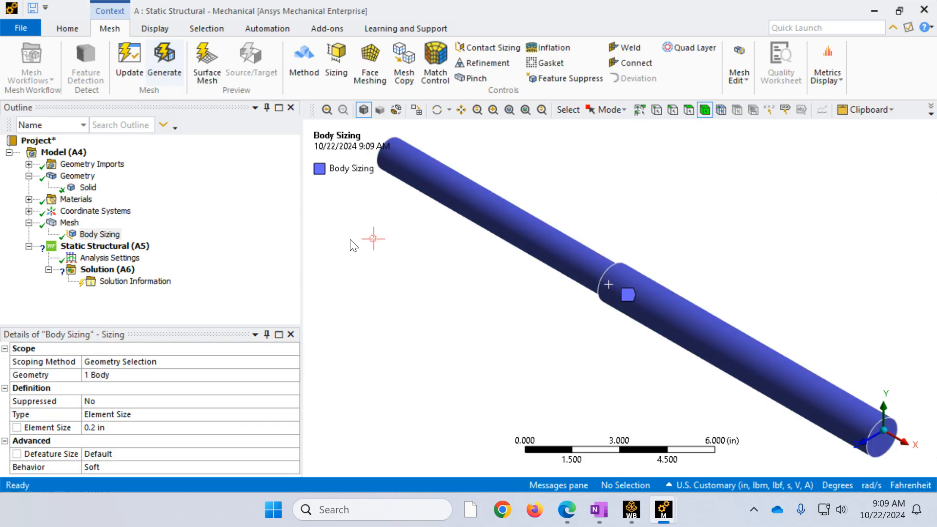
{"action": "left_click", "coordinate": [69, 224]}
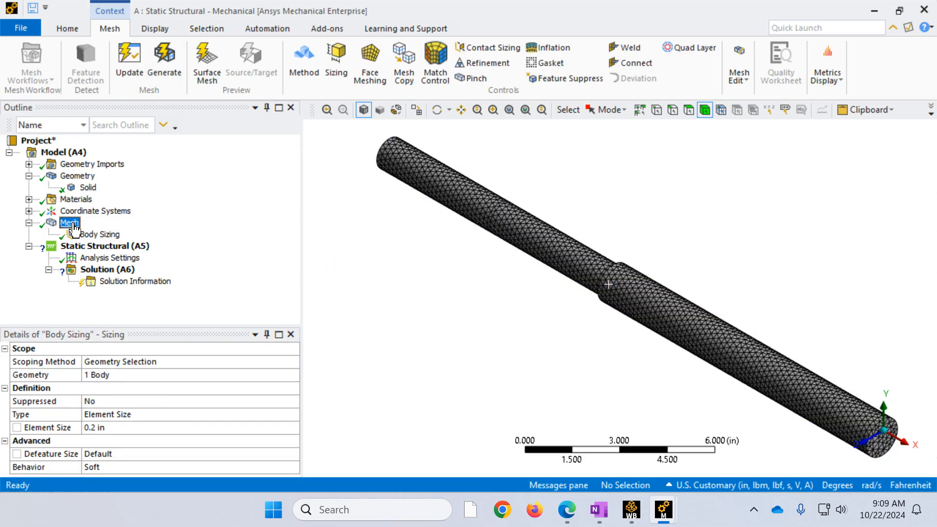
{"action": "scroll", "coordinate": [764, 306], "scroll_direction": "up", "scroll_amount": 8}
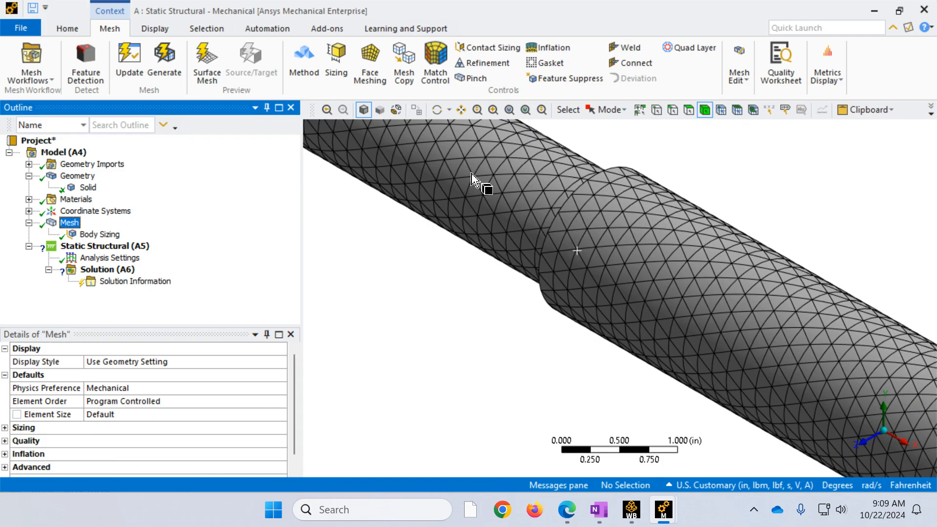
{"action": "scroll", "coordinate": [471, 181], "scroll_direction": "down", "scroll_amount": 6}
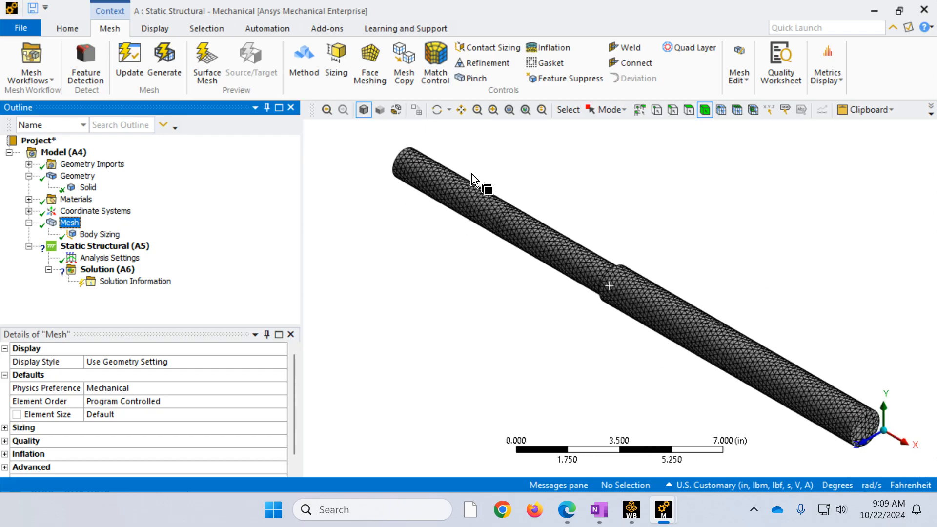
{"action": "scroll", "coordinate": [472, 181], "scroll_direction": "up", "scroll_amount": 2}
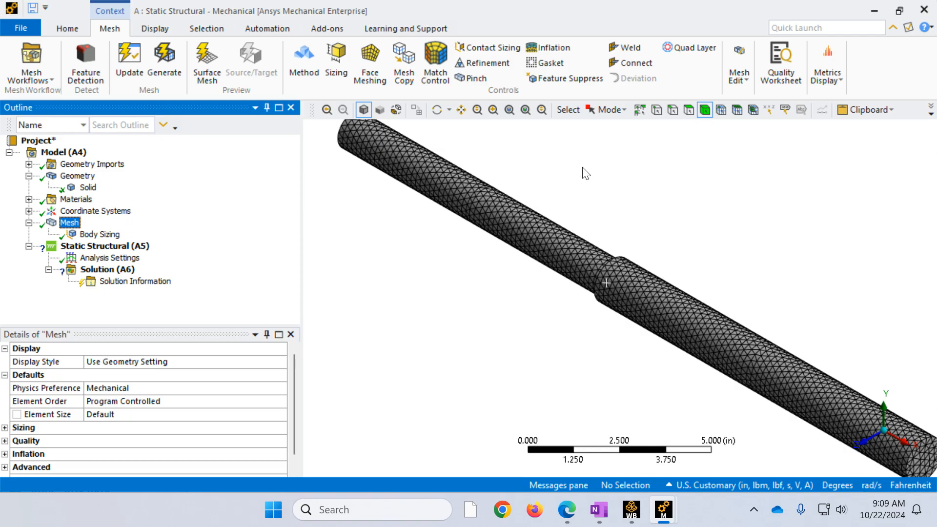
{"action": "scroll", "coordinate": [586, 174], "scroll_direction": "down", "scroll_amount": 1}
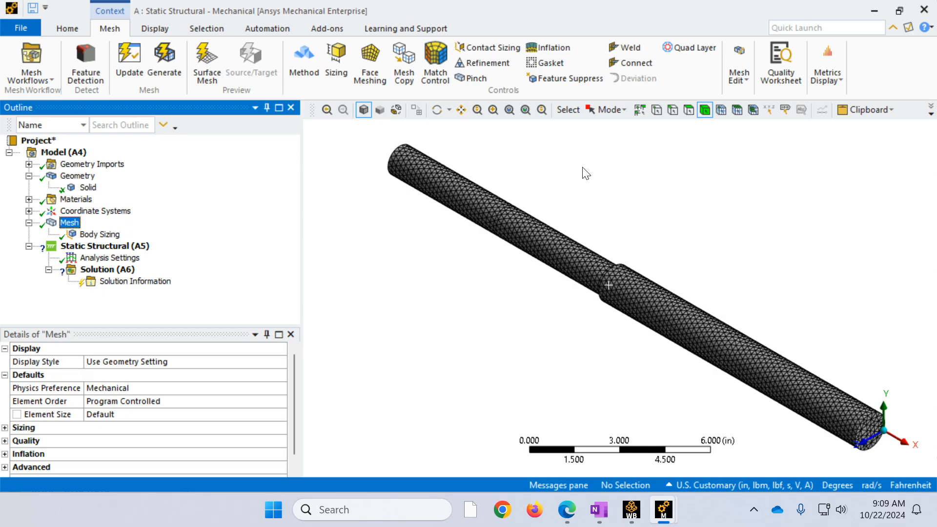
Add a fixed support to the static structural analysis on the end face of the thinner bar section.
{"action": "left_click", "coordinate": [80, 257]}
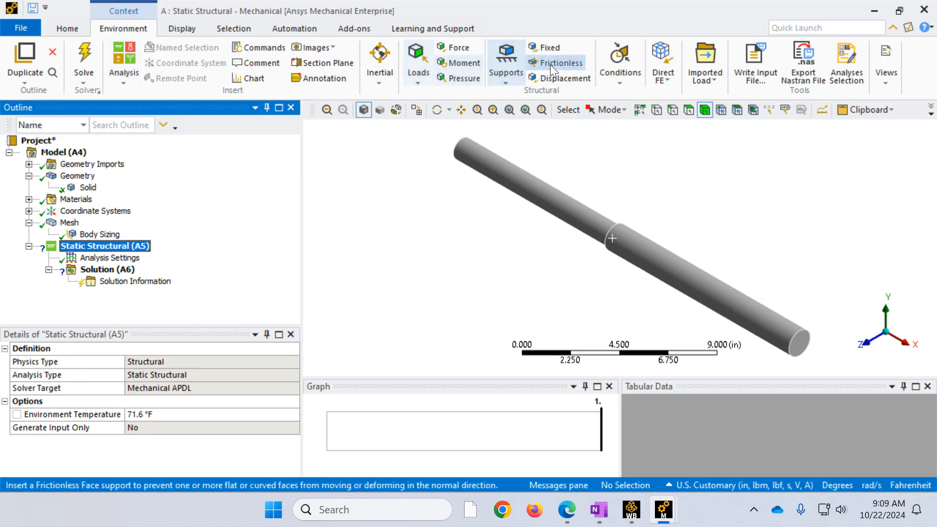
{"action": "left_click", "coordinate": [507, 81]}
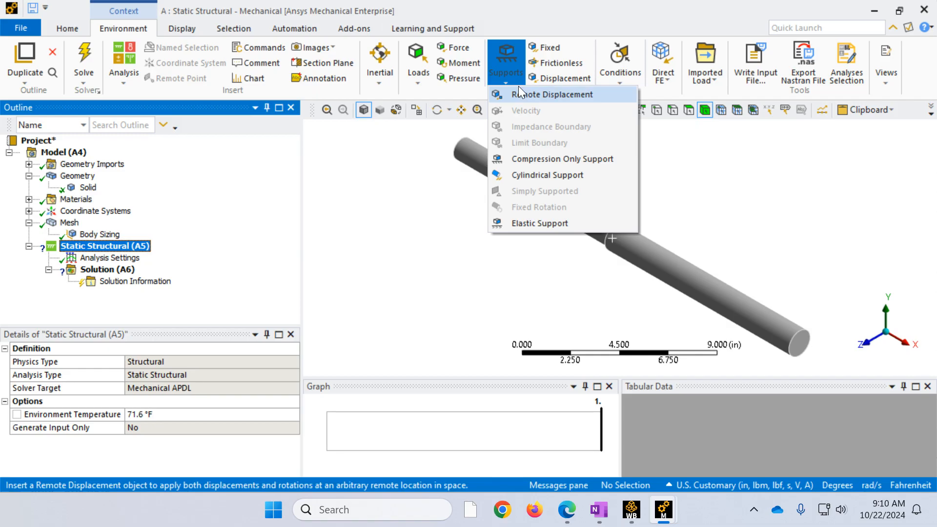
{"action": "left_click", "coordinate": [605, 512]}
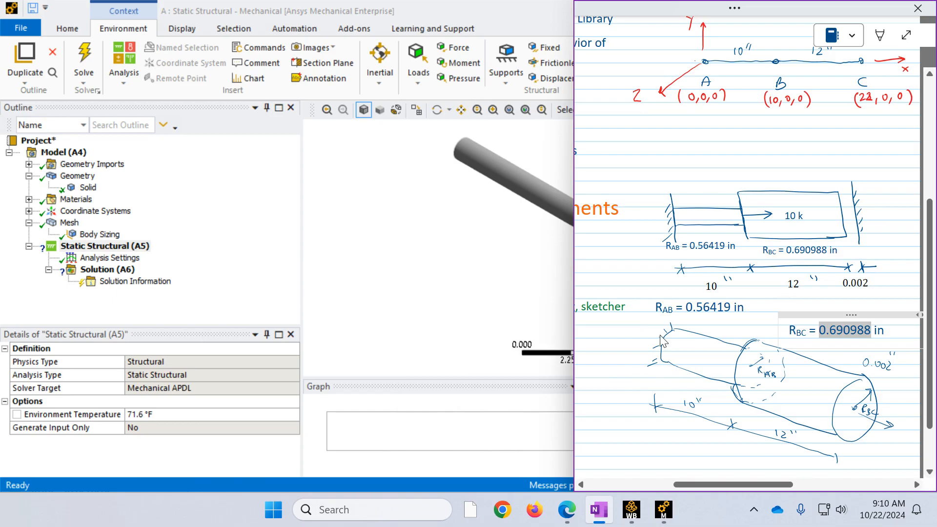
{"action": "left_click", "coordinate": [388, 241]}
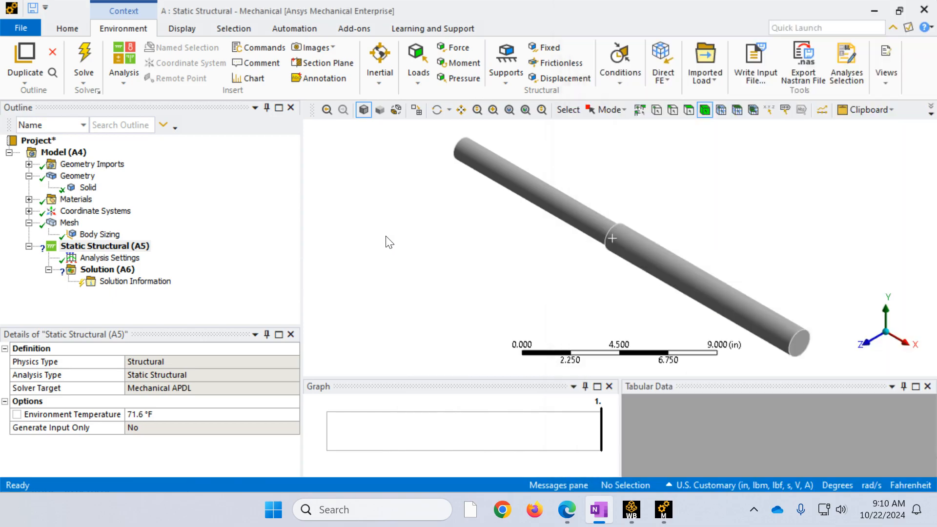
{"action": "left_click", "coordinate": [544, 46]}
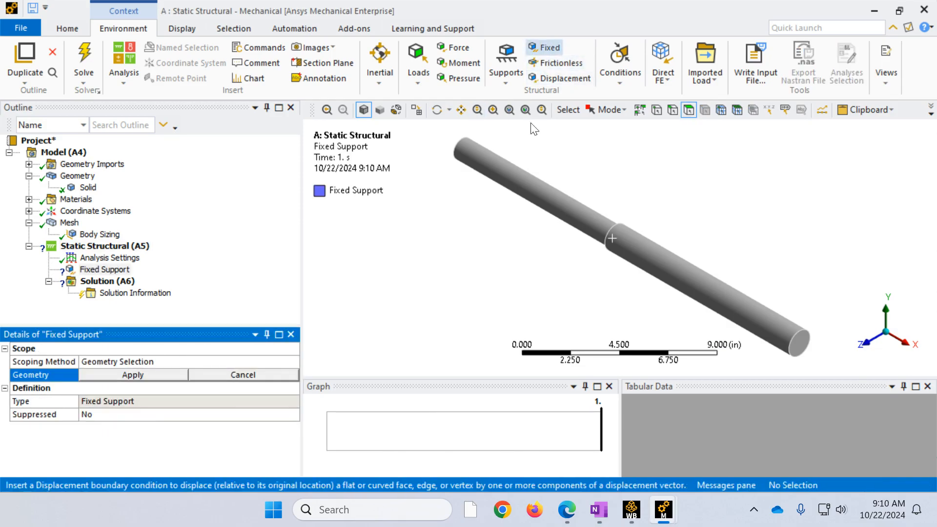
{"action": "middle_click_drag", "start_coordinate": [508, 243], "coordinate": [578, 310]}
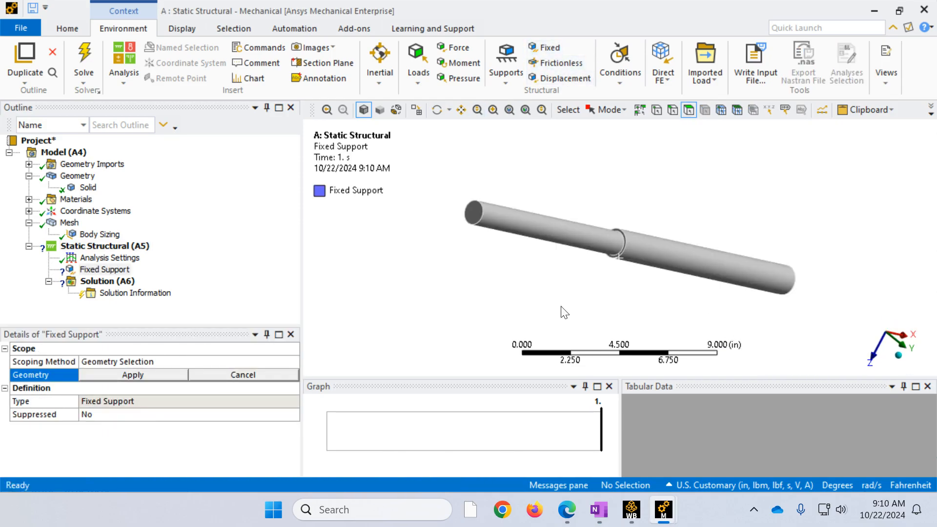
{"action": "left_click", "coordinate": [475, 217]}
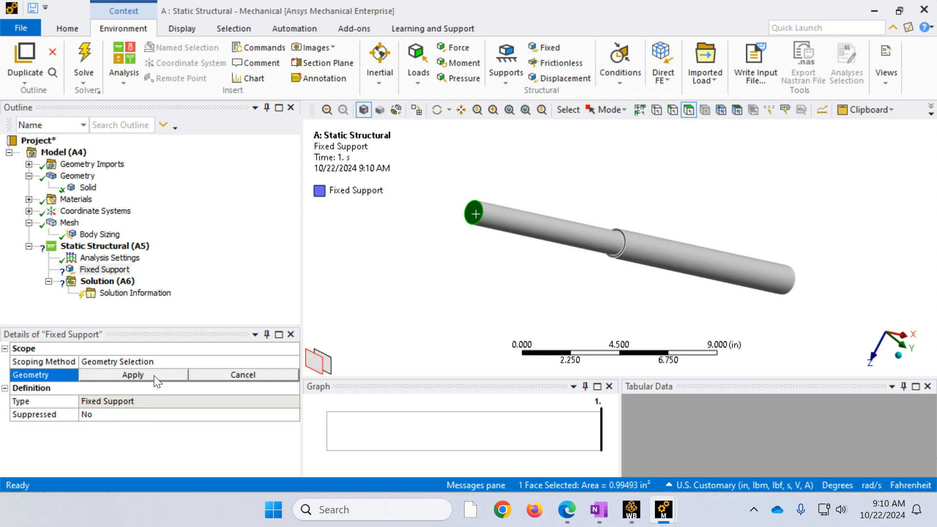
{"action": "left_click", "coordinate": [133, 376]}
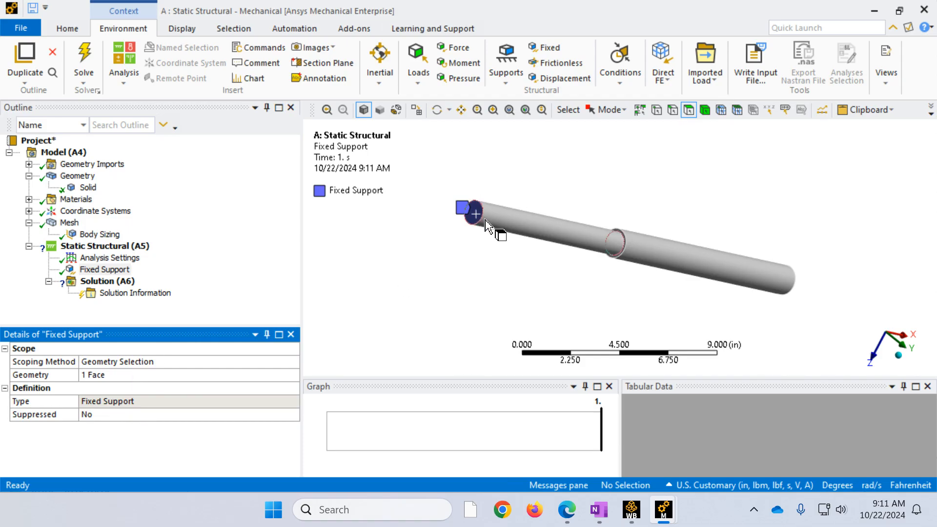
Add a displacement support scoped to the end face of the thicker bar section.
{"action": "middle_click_drag", "start_coordinate": [586, 279], "coordinate": [485, 209]}
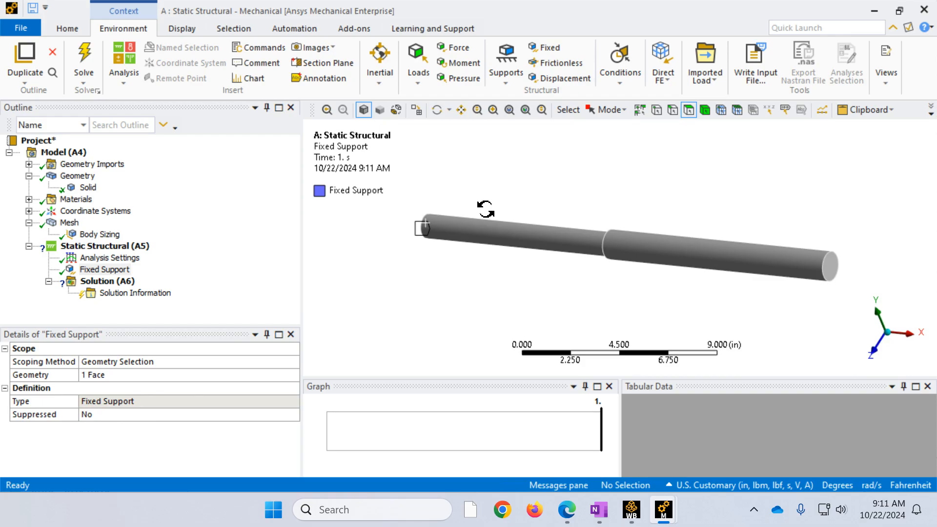
{"action": "middle_click_drag", "start_coordinate": [486, 209], "coordinate": [507, 203]}
{"action": "left_click", "coordinate": [599, 509]}
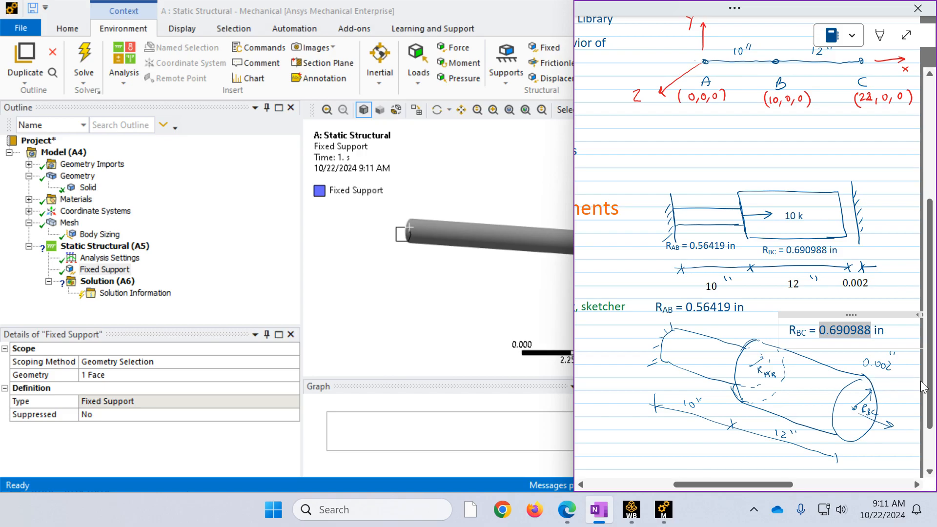
{"action": "left_click", "coordinate": [430, 330]}
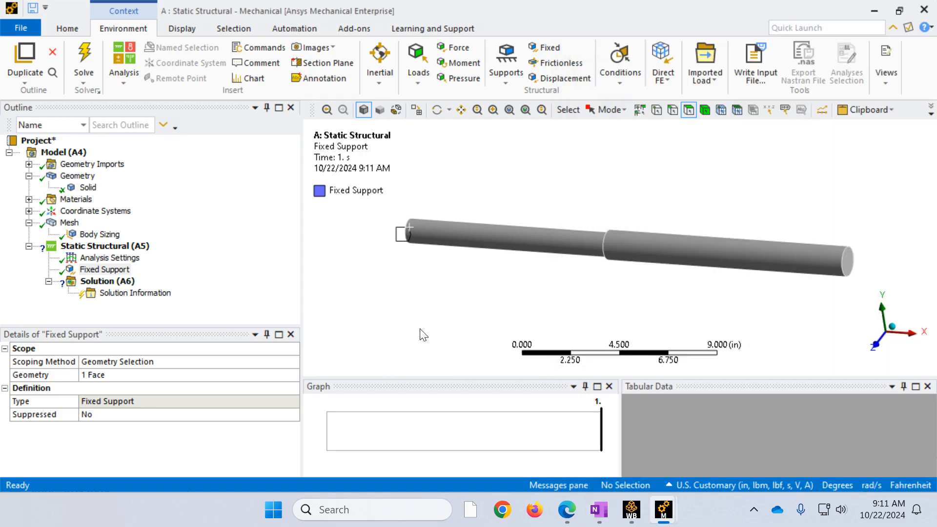
{"action": "left_click", "coordinate": [562, 80]}
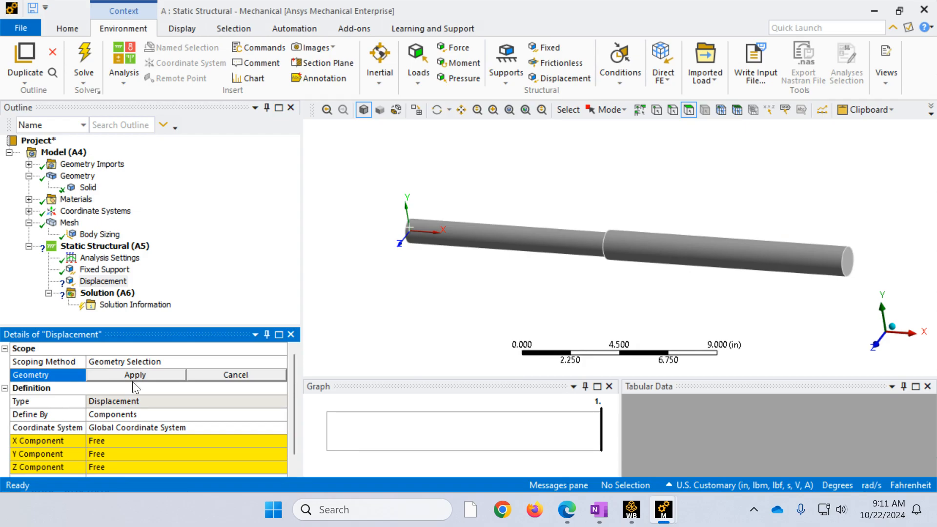
{"action": "left_click", "coordinate": [849, 267]}
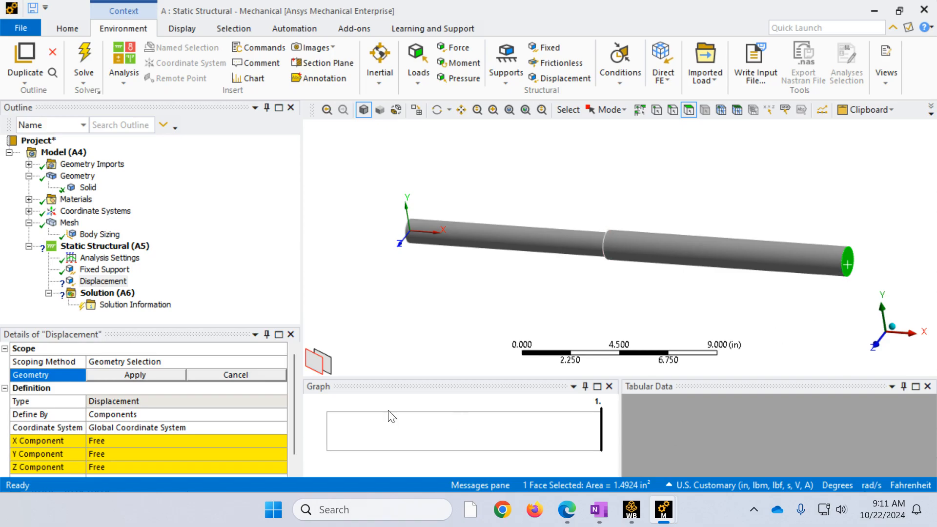
{"action": "left_click", "coordinate": [142, 374]}
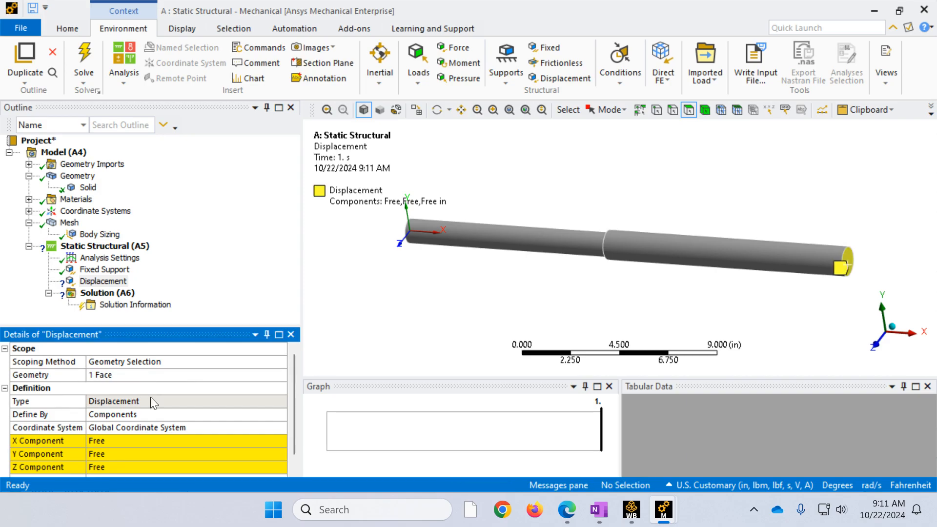
Set the displacement components to 2.e-003 in for X and 0 in for both Y and Z.
{"action": "left_click", "coordinate": [116, 443]}
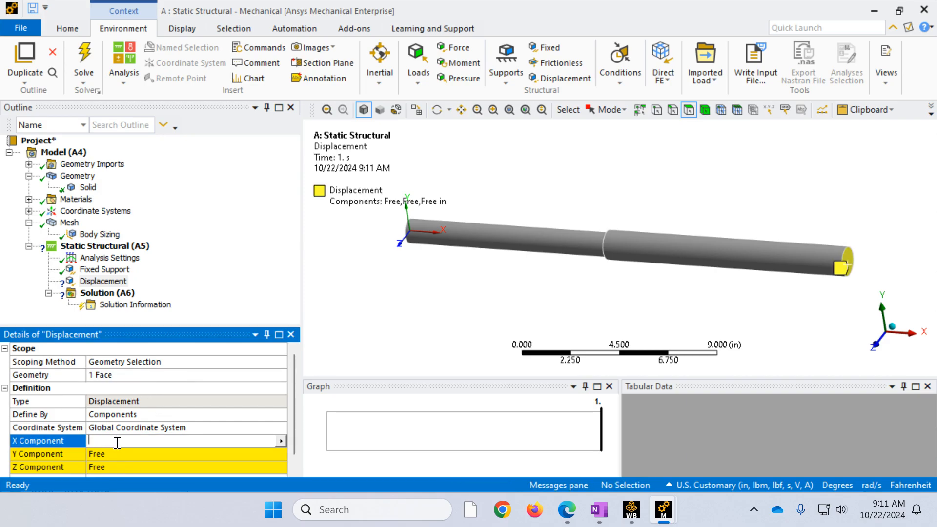
{"action": "type", "text": ".e-003 in (ramped"}
{"action": "left_click", "coordinate": [109, 455]}
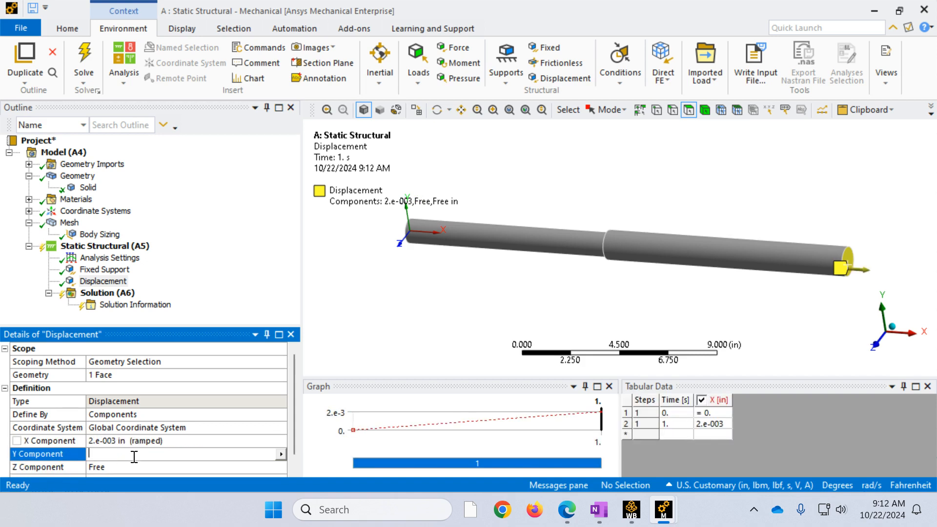
{"action": "type", "text": "0"}
{"action": "left_click", "coordinate": [121, 469]}
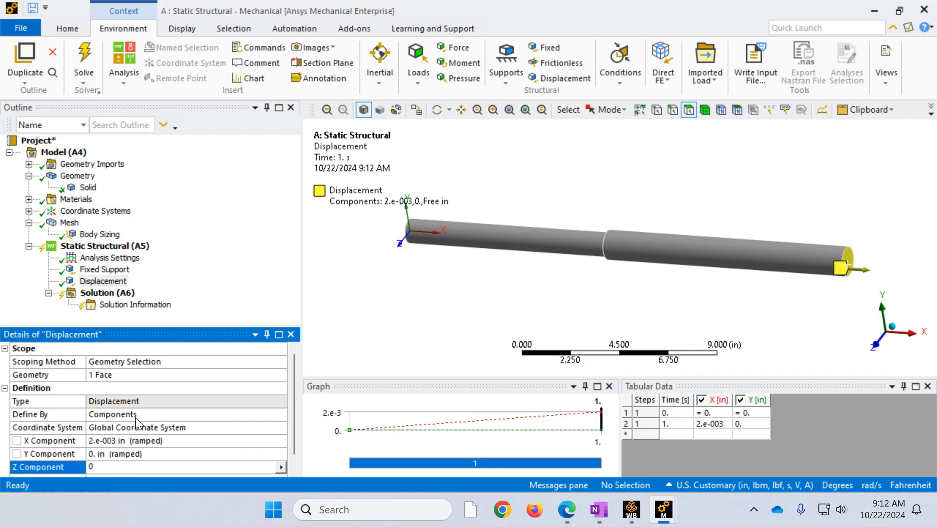
{"action": "left_click", "coordinate": [392, 306]}
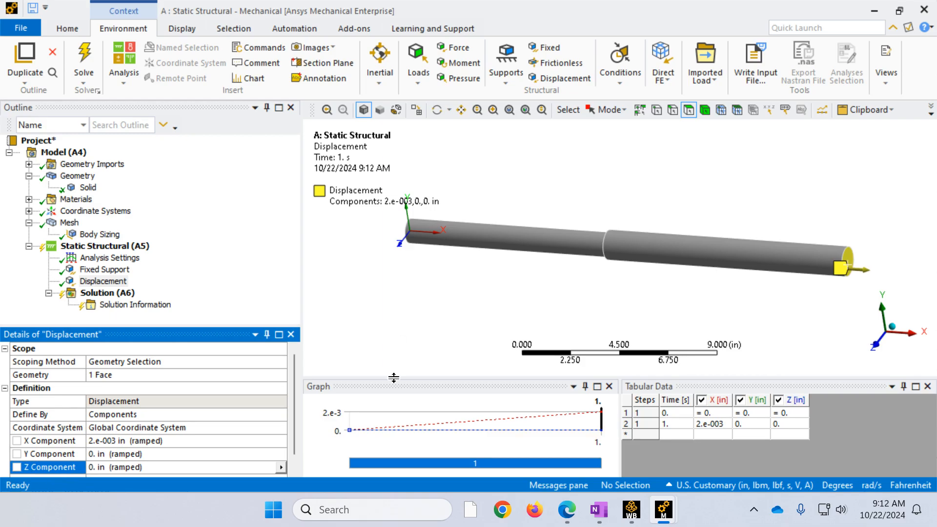
Add a force to the static structural analysis scoped to the annular shoulder face between the two bar sections.
{"action": "left_click", "coordinate": [105, 246]}
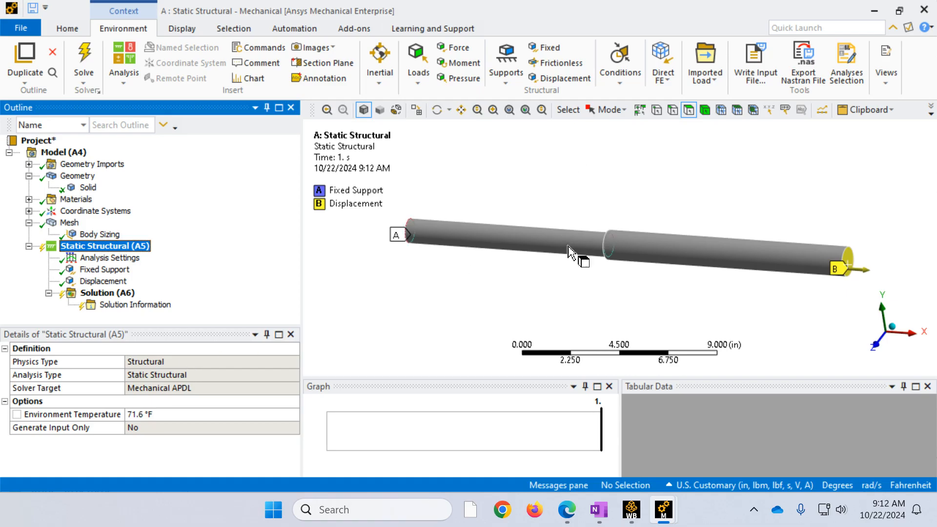
{"action": "middle_click_drag", "start_coordinate": [572, 259], "coordinate": [680, 293]}
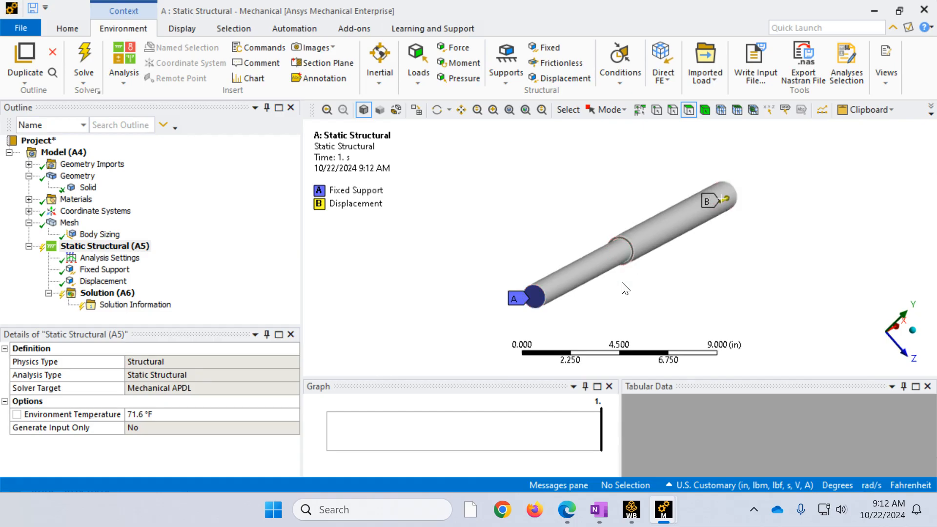
{"action": "scroll", "coordinate": [629, 273], "scroll_direction": "up", "scroll_amount": 5}
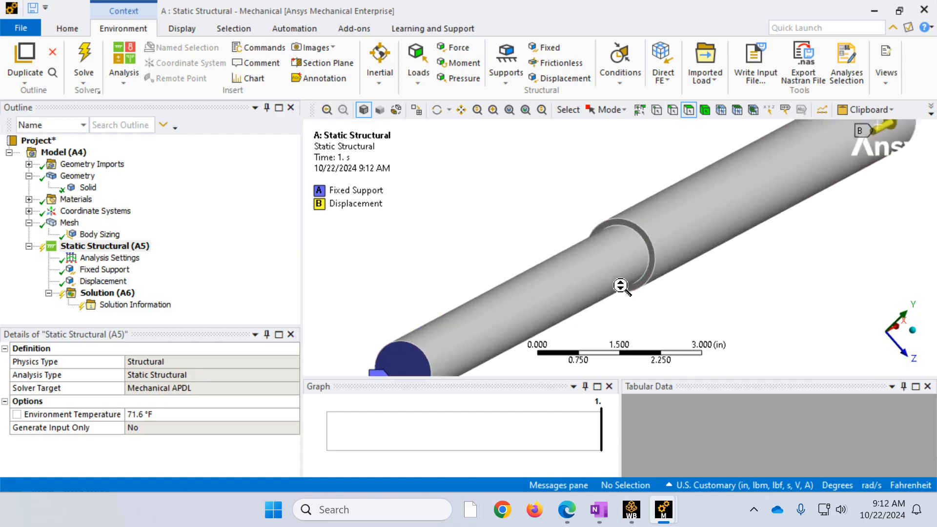
{"action": "left_click", "coordinate": [652, 236]}
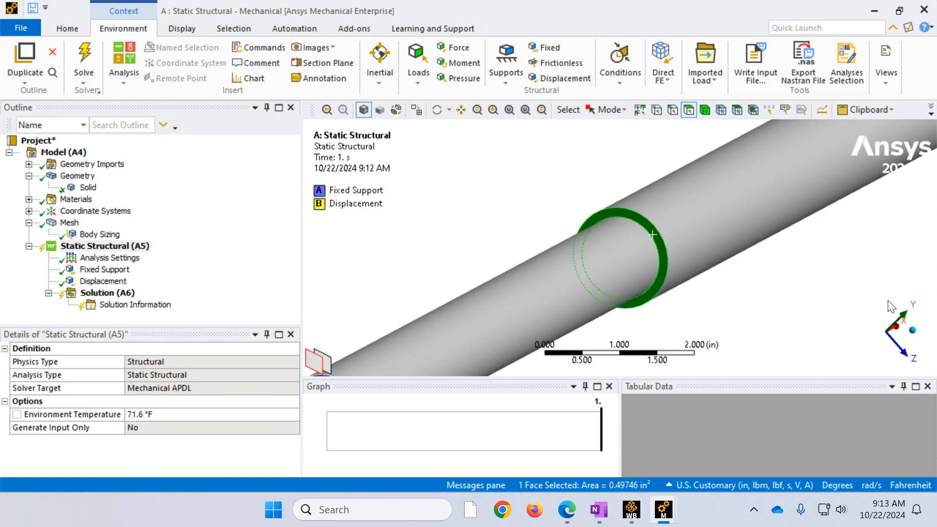
{"action": "left_click", "coordinate": [459, 49]}
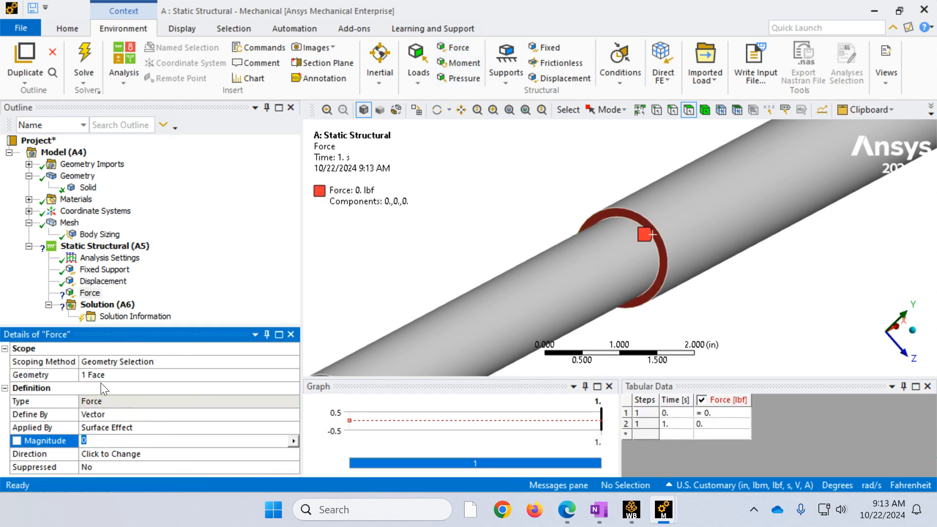
{"action": "left_click", "coordinate": [118, 375]}
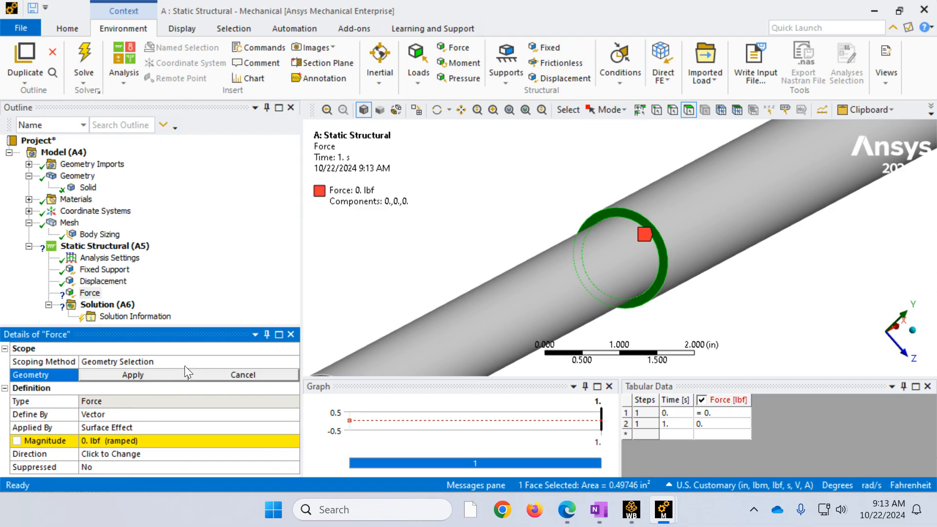
{"action": "left_click", "coordinate": [131, 376]}
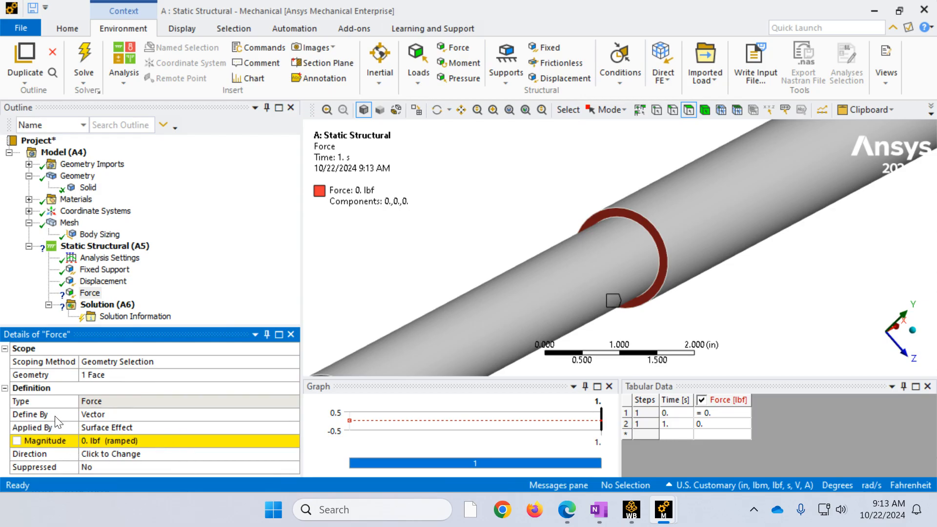
Define the shoulder force by components and set its X component to 1e4 lbf.
{"action": "left_click", "coordinate": [101, 416]}
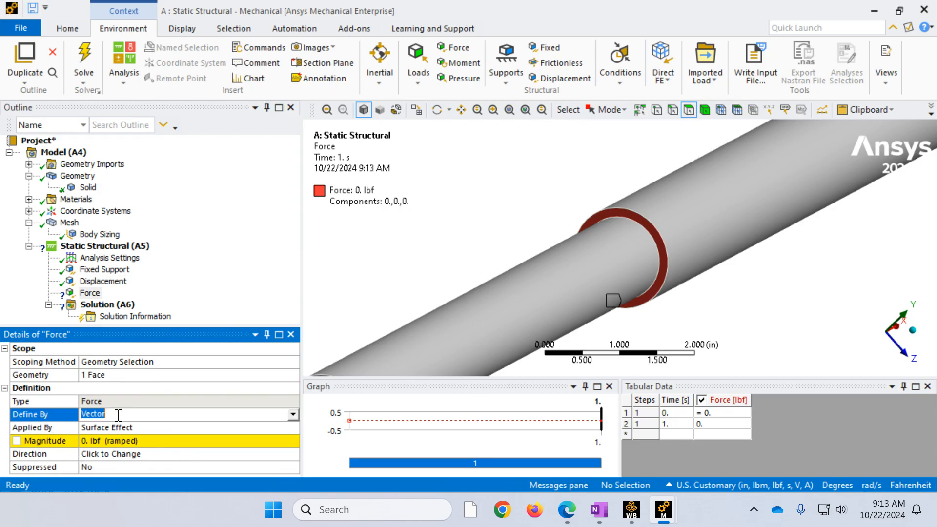
{"action": "left_click", "coordinate": [291, 414]}
{"action": "left_click", "coordinate": [157, 429]}
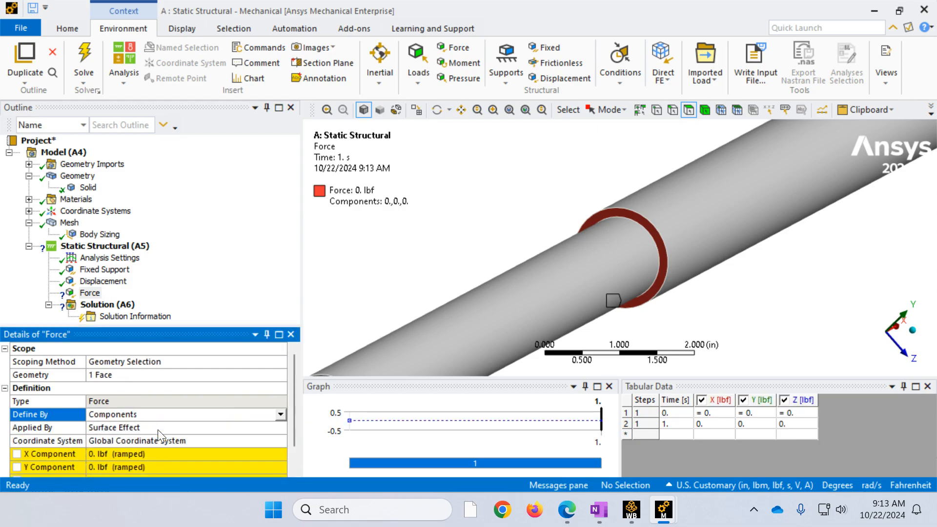
{"action": "scroll", "coordinate": [179, 449], "scroll_direction": "down", "scroll_amount": 2}
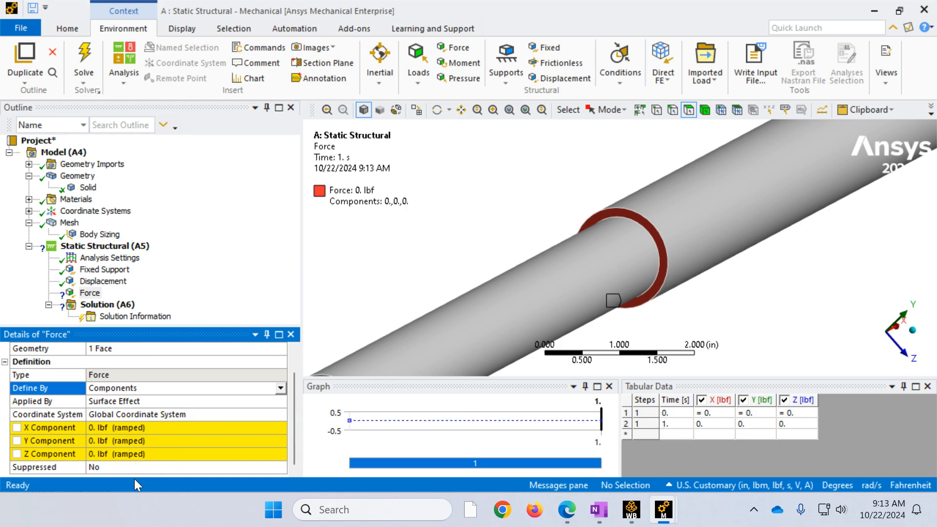
{"action": "left_click", "coordinate": [98, 427]}
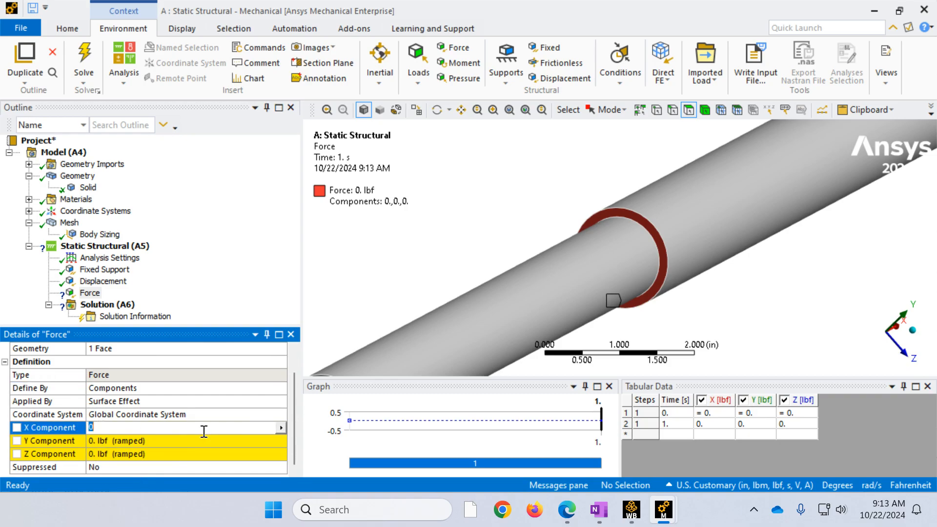
{"action": "type", "text": "1e4"}
{"action": "key", "text": "Return"}
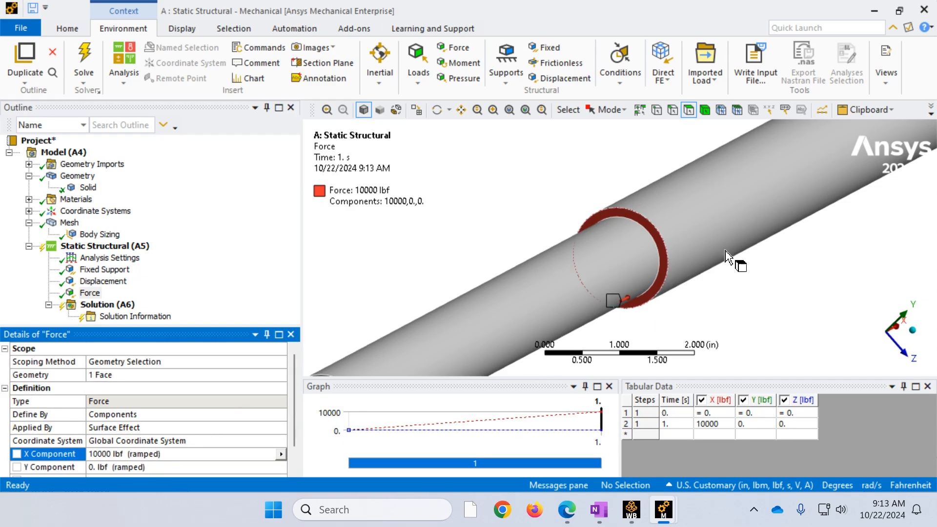
Review all supports and loads in a front view of the bar, with the handwritten problem sketch shown alongside.
{"action": "left_click", "coordinate": [912, 330]}
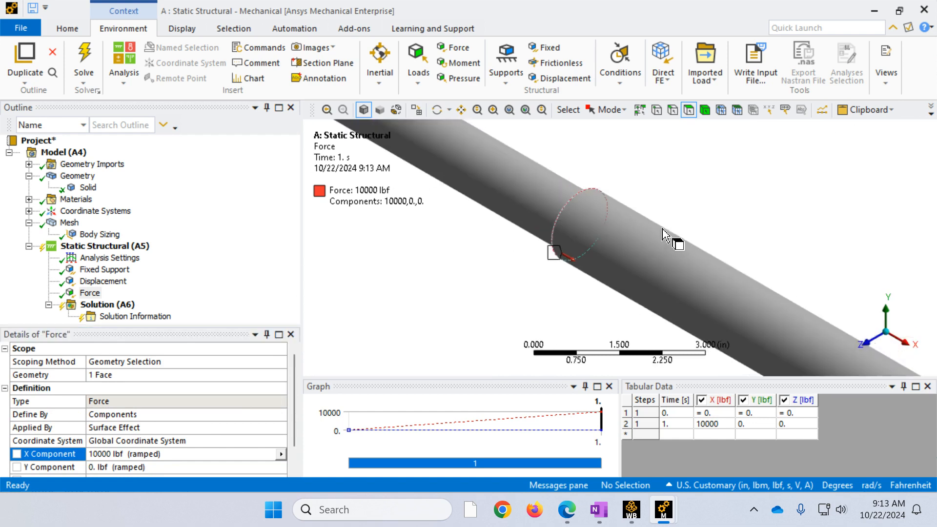
{"action": "left_click", "coordinate": [862, 345]}
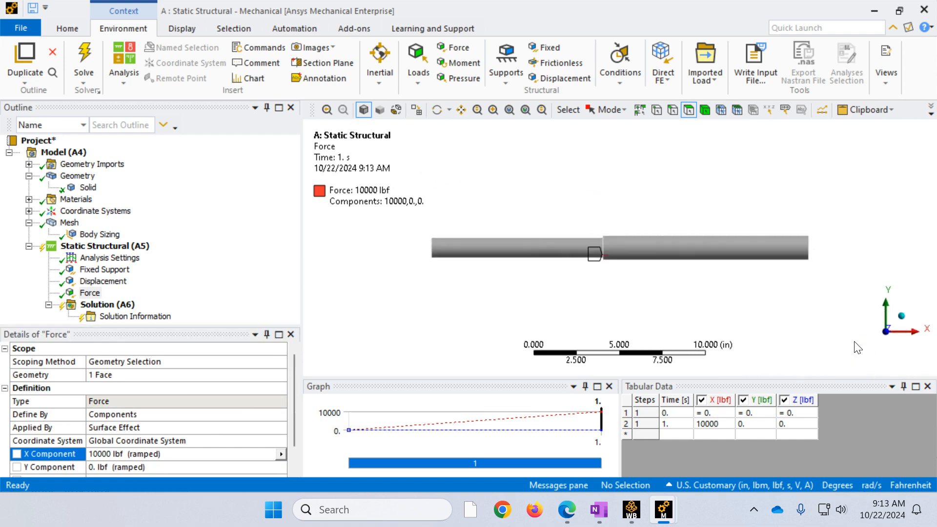
{"action": "left_click", "coordinate": [106, 246]}
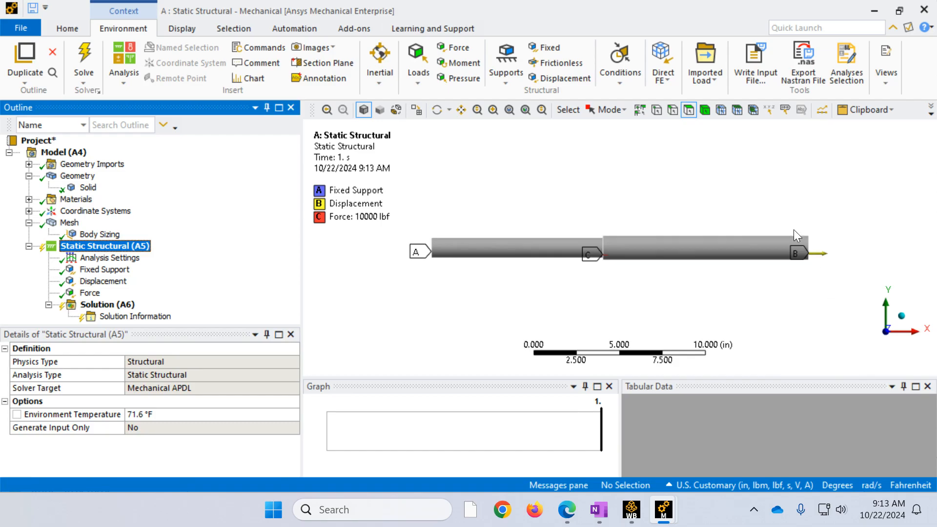
{"action": "left_click_drag", "start_coordinate": [486, 5], "coordinate": [5, 68]}
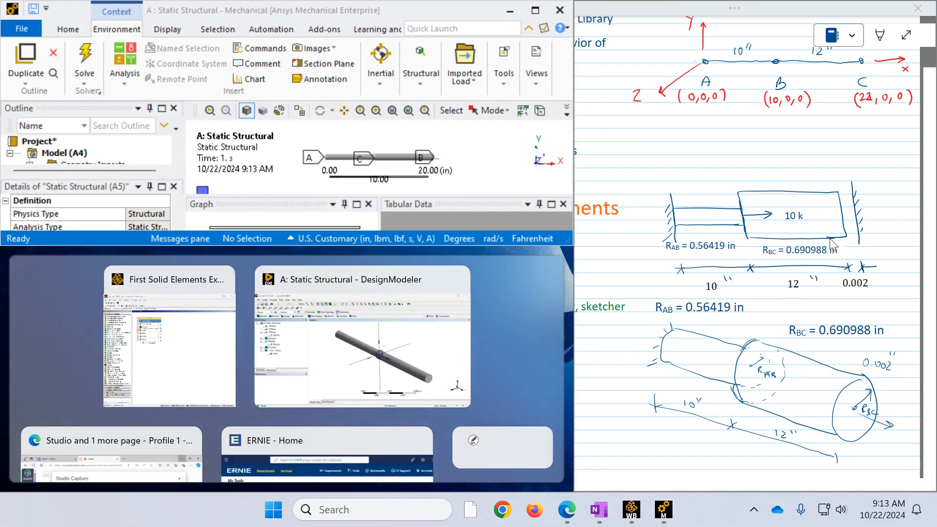
{"action": "left_click", "coordinate": [408, 4]}
{"action": "left_click_drag", "start_coordinate": [408, 10], "coordinate": [1, 127]}
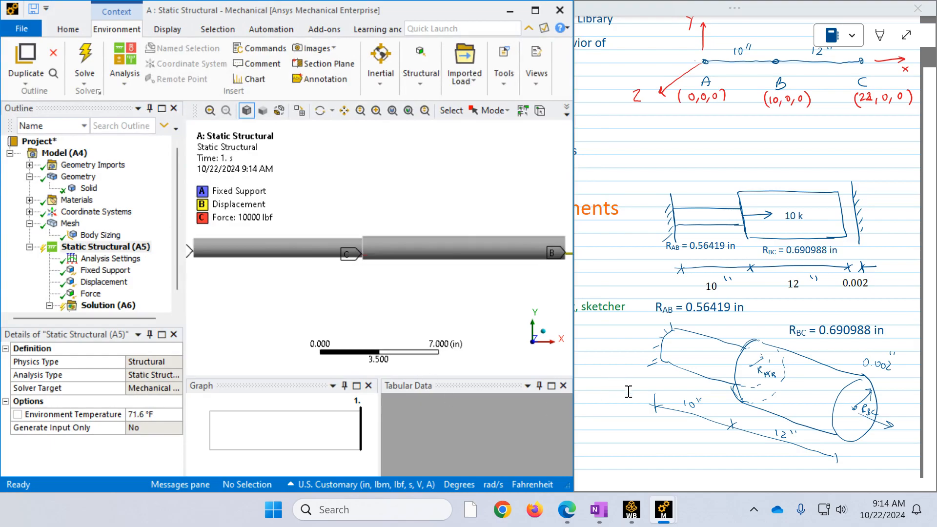
{"action": "scroll", "coordinate": [385, 290], "scroll_direction": "down", "scroll_amount": 3}
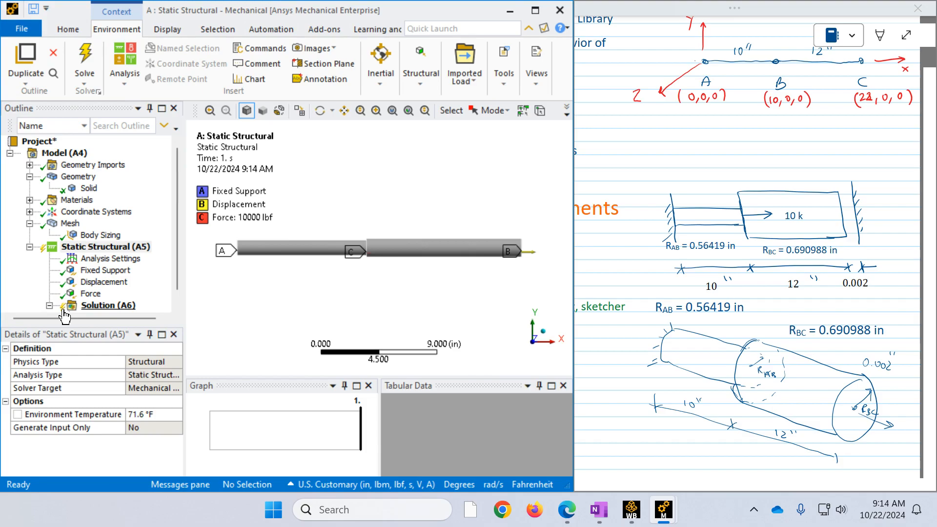
Solve the static structural analysis and restore the analysis window to full screen.
{"action": "left_click", "coordinate": [85, 57]}
{"action": "left_click_drag", "start_coordinate": [177, 238], "coordinate": [178, 266]}
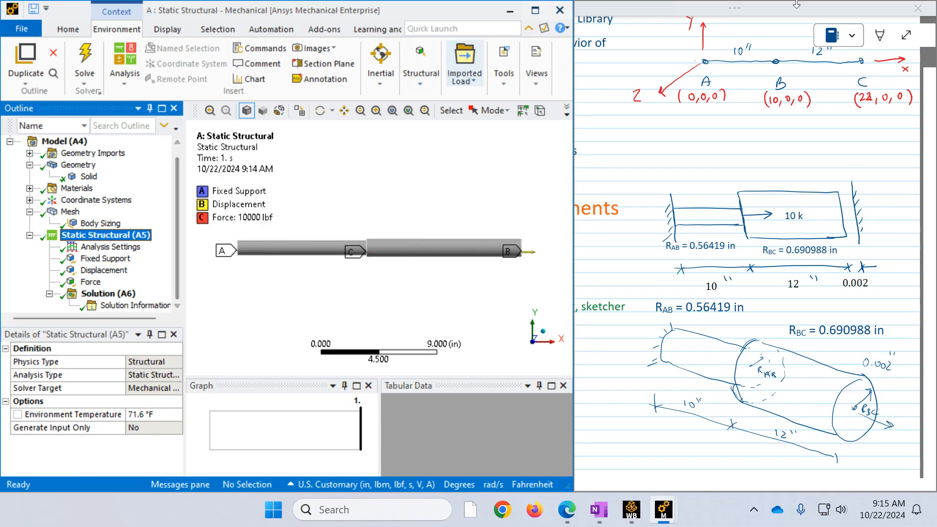
{"action": "left_click", "coordinate": [536, 11]}
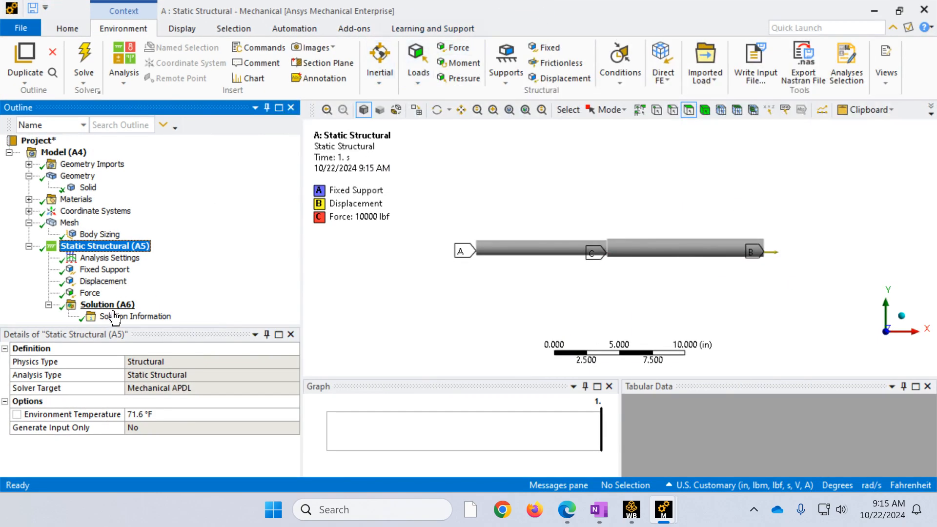
Add a total deformation result for all bodies to the solution.
{"action": "left_click", "coordinate": [108, 305]}
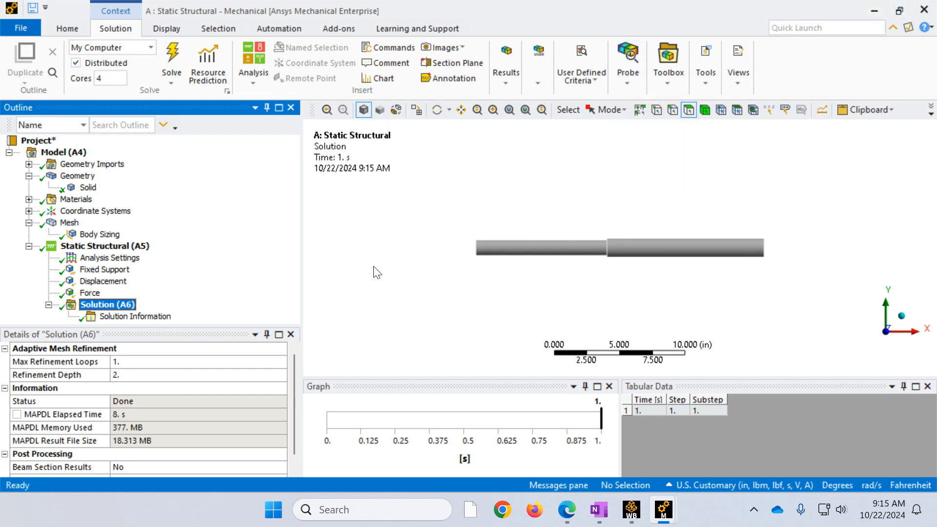
{"action": "scroll", "coordinate": [426, 266], "scroll_direction": "down", "scroll_amount": 2}
{"action": "scroll", "coordinate": [423, 261], "scroll_direction": "up", "scroll_amount": 3}
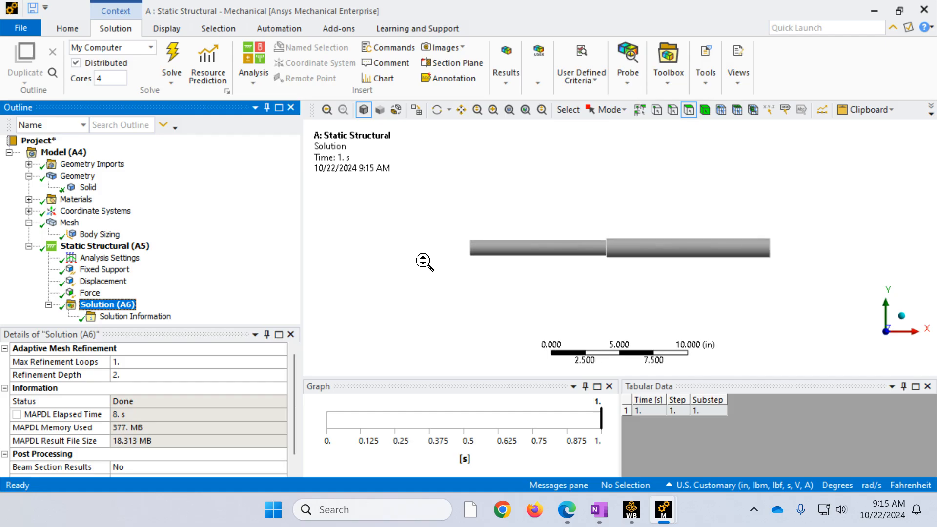
{"action": "scroll", "coordinate": [678, 271], "scroll_direction": "up", "scroll_amount": 1}
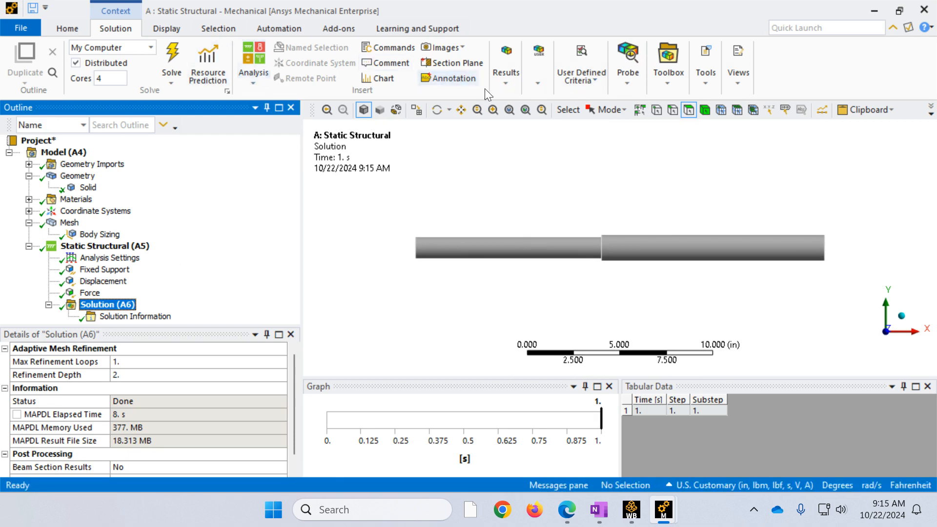
{"action": "left_click", "coordinate": [502, 81]}
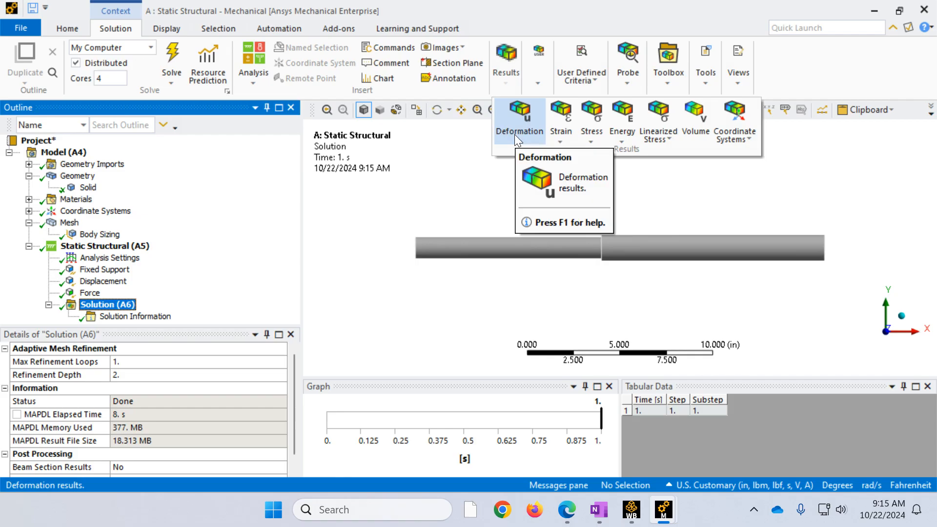
{"action": "left_click", "coordinate": [515, 133]}
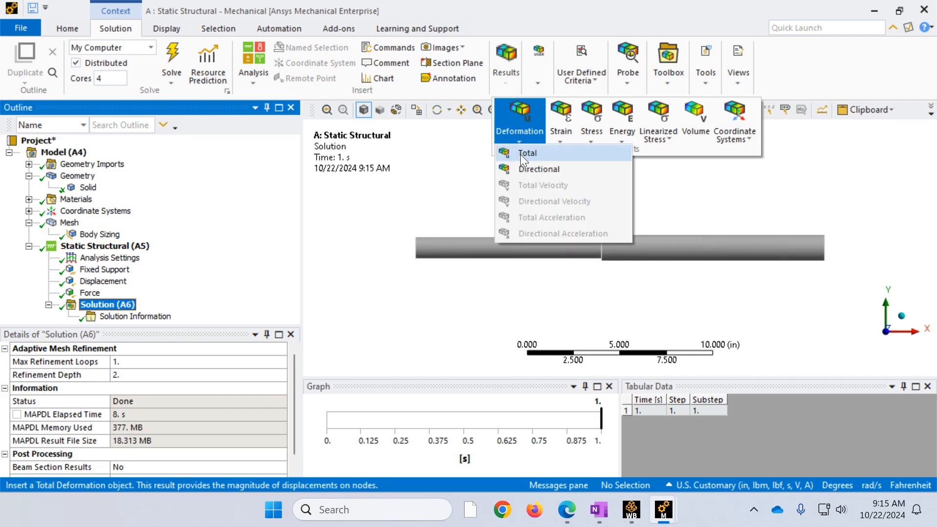
{"action": "left_click", "coordinate": [520, 154]}
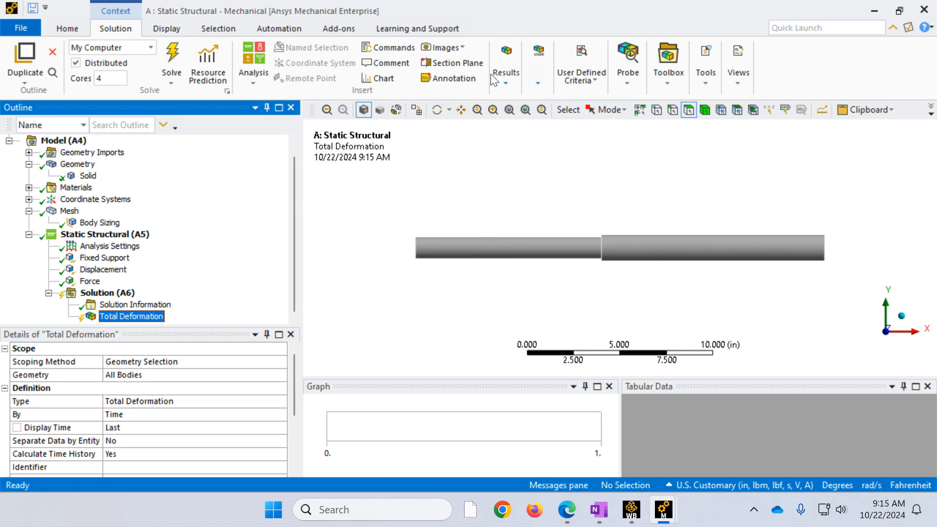
Add an X-axis directional deformation result for all bodies and rename it based on its definition.
{"action": "left_click", "coordinate": [507, 83]}
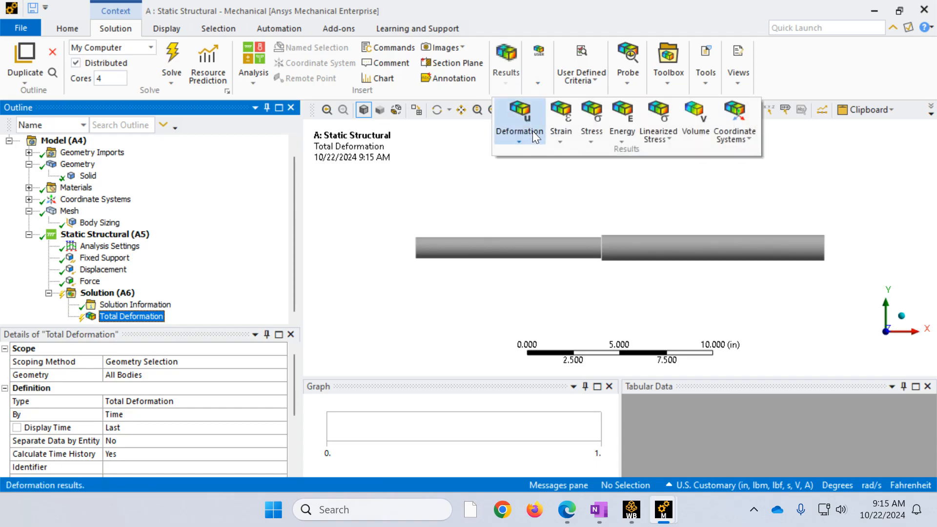
{"action": "left_click", "coordinate": [537, 169]}
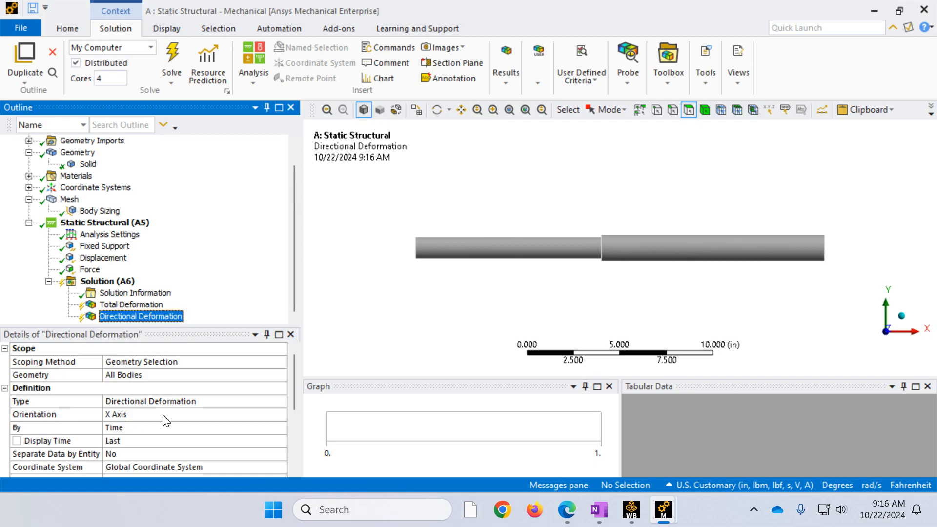
{"action": "right_click", "coordinate": [154, 316]}
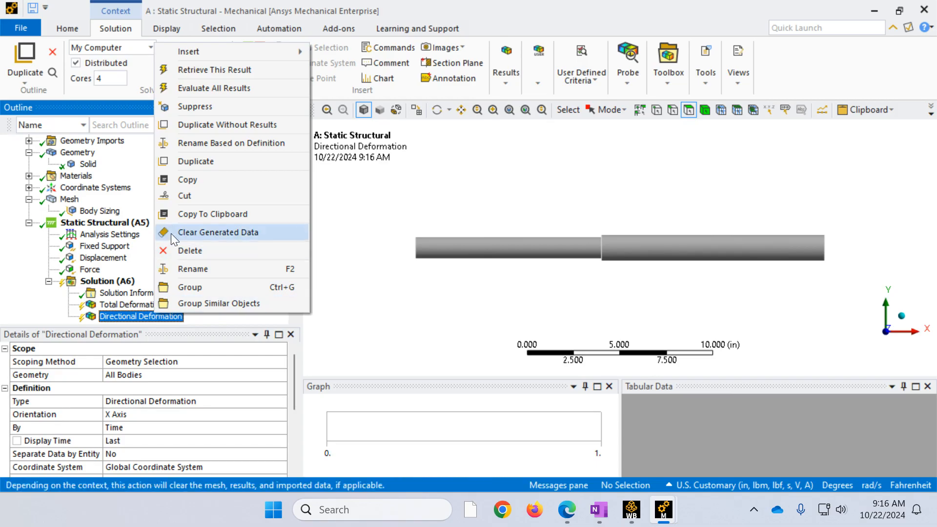
{"action": "left_click", "coordinate": [202, 142]}
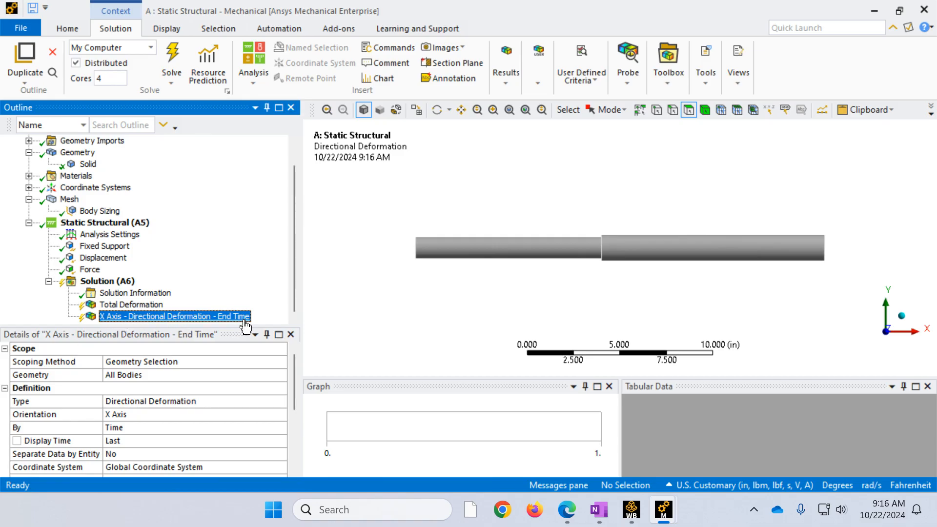
Evaluate the deformation results, then play and stop the animation of the X-axis directional deformation.
{"action": "left_click", "coordinate": [171, 53]}
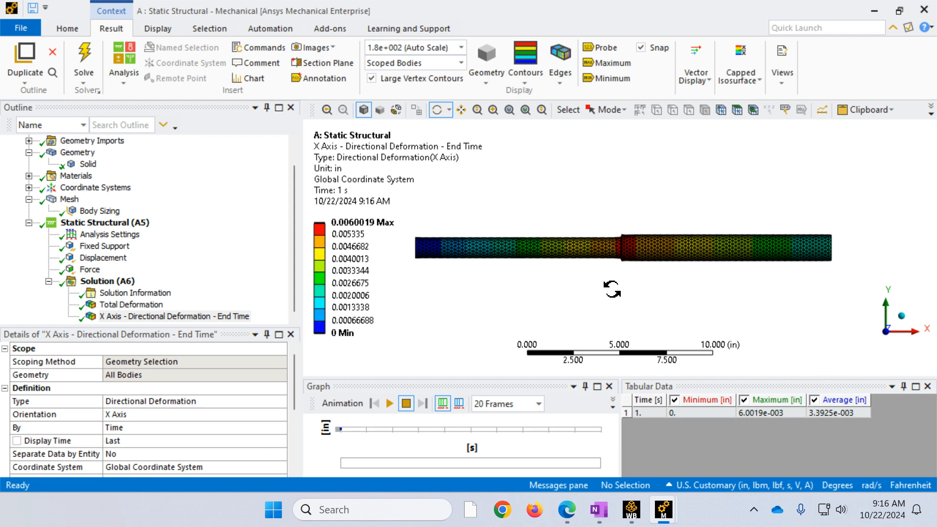
{"action": "left_click", "coordinate": [392, 401]}
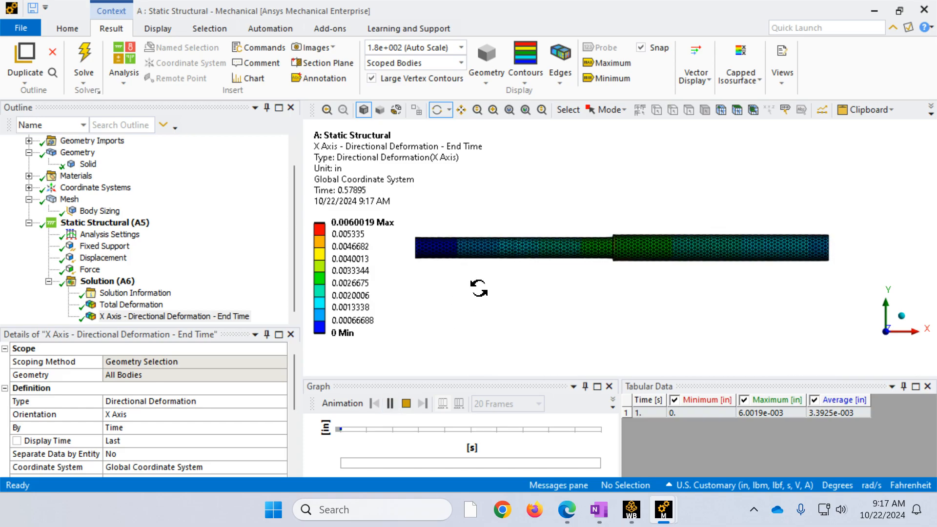
{"action": "left_click", "coordinate": [404, 405]}
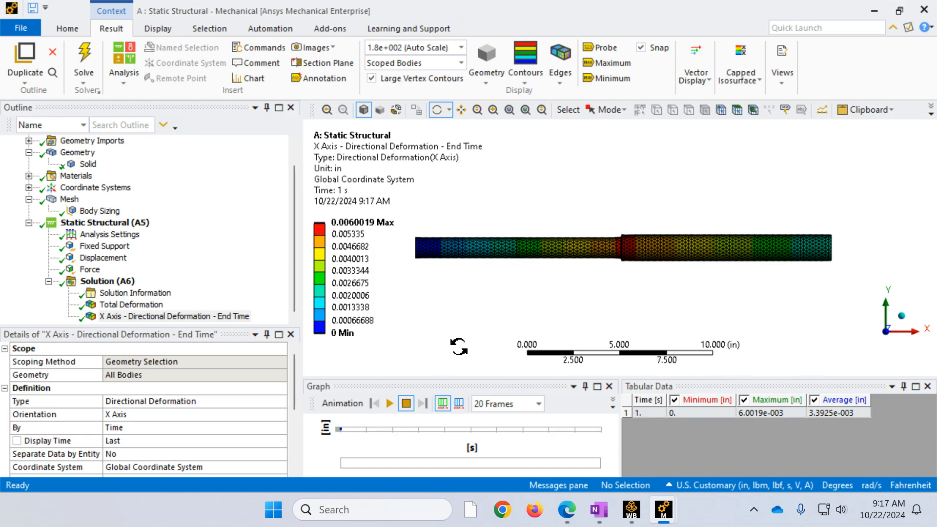
Add a force reaction probe to the solution with Fixed Support as its boundary condition.
{"action": "left_click", "coordinate": [114, 283]}
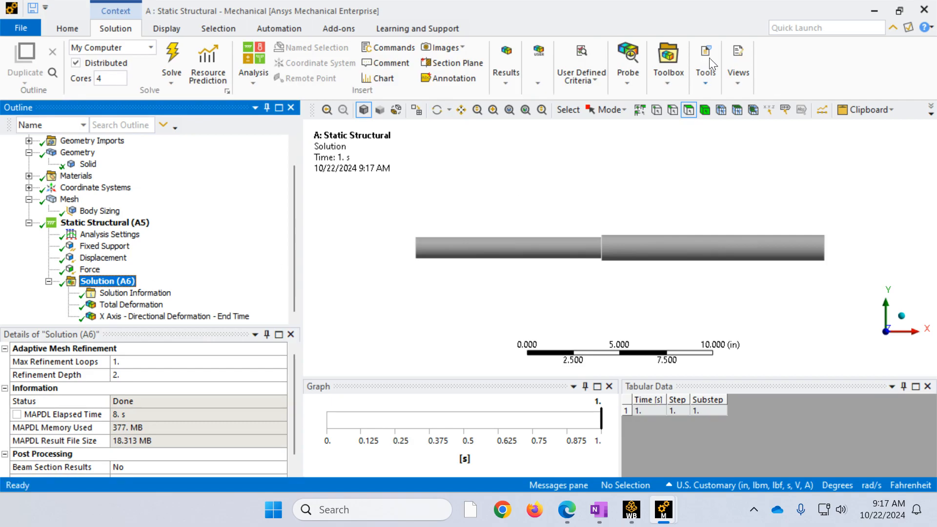
{"action": "left_click", "coordinate": [627, 77]}
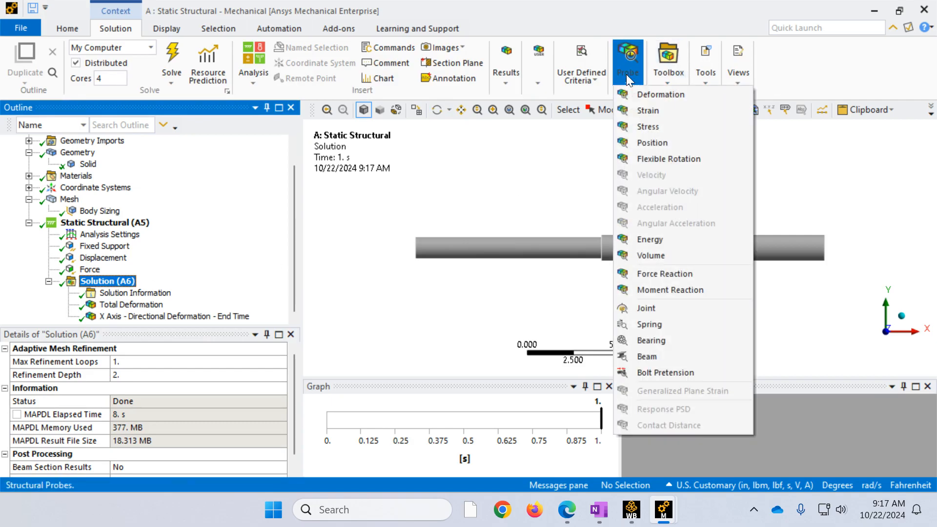
{"action": "left_click", "coordinate": [640, 275]}
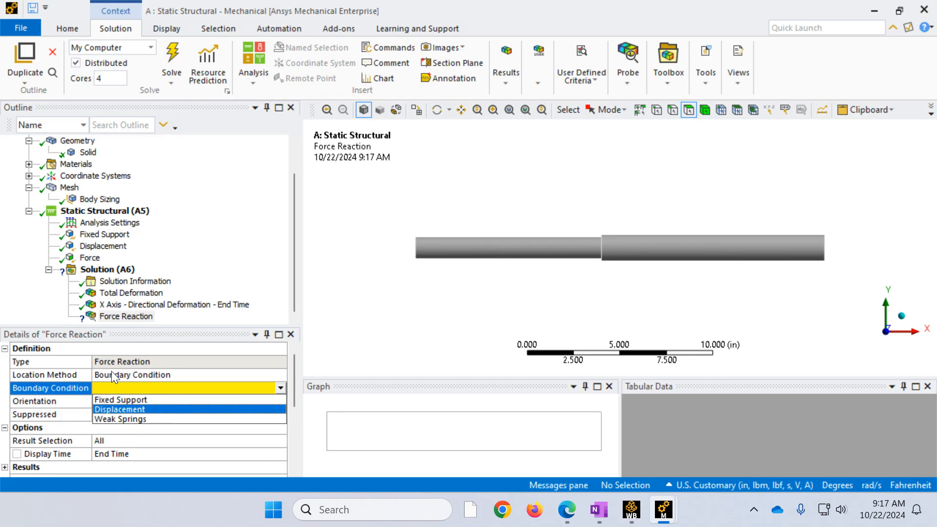
{"action": "left_click", "coordinate": [125, 403]}
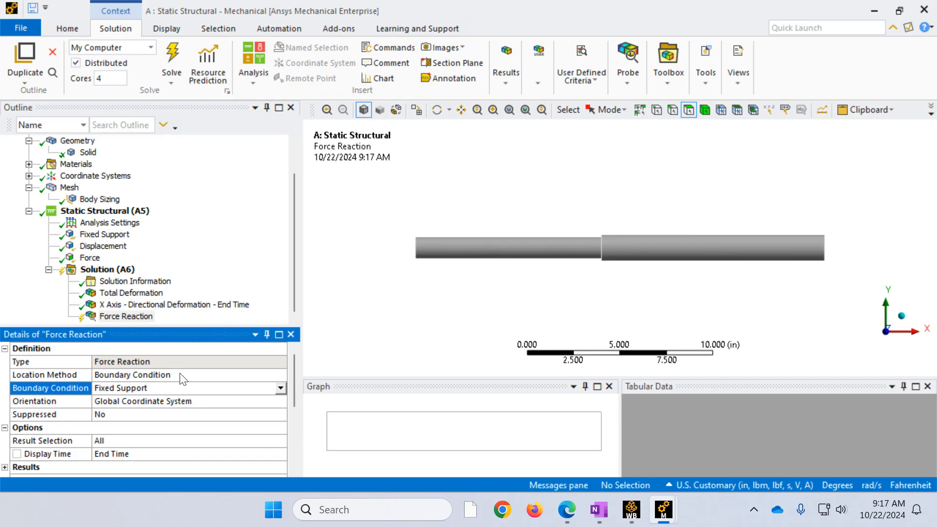
Add a second force reaction probe with Displacement as its boundary condition.
{"action": "left_click", "coordinate": [634, 77]}
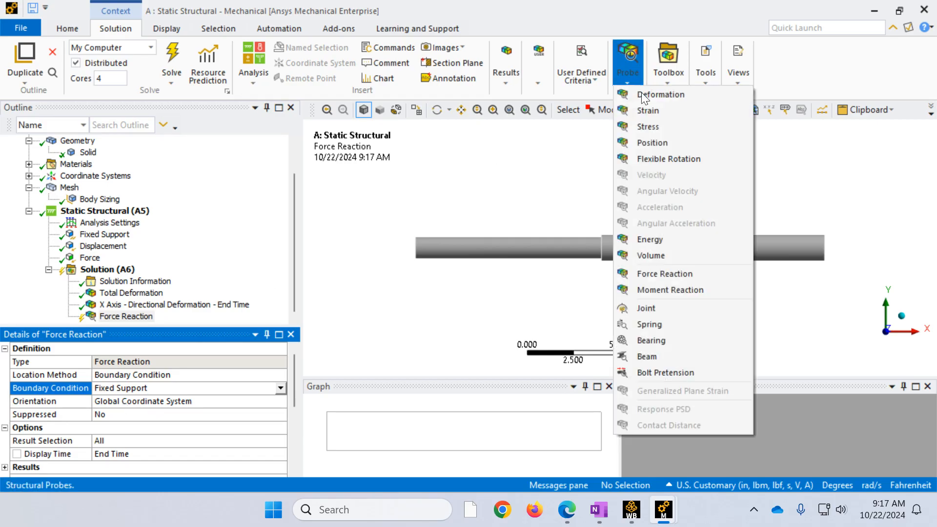
{"action": "left_click", "coordinate": [642, 273]}
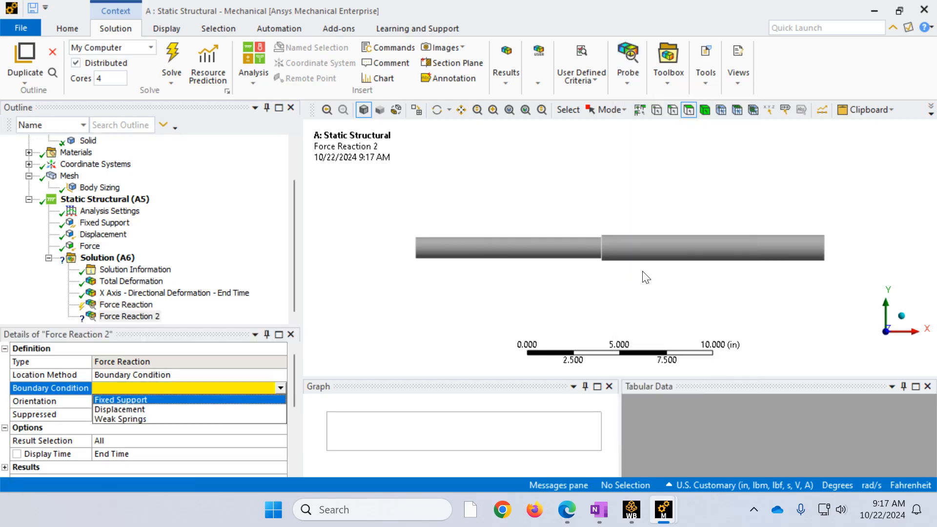
{"action": "left_click", "coordinate": [147, 409]}
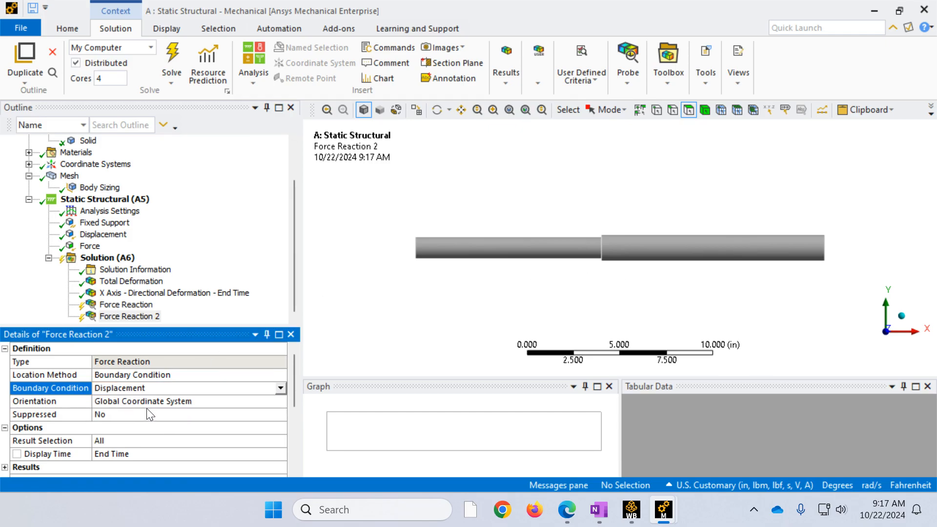
Rename the displacement's force reaction probe as Force Reaction C.
{"action": "left_click", "coordinate": [139, 317]}
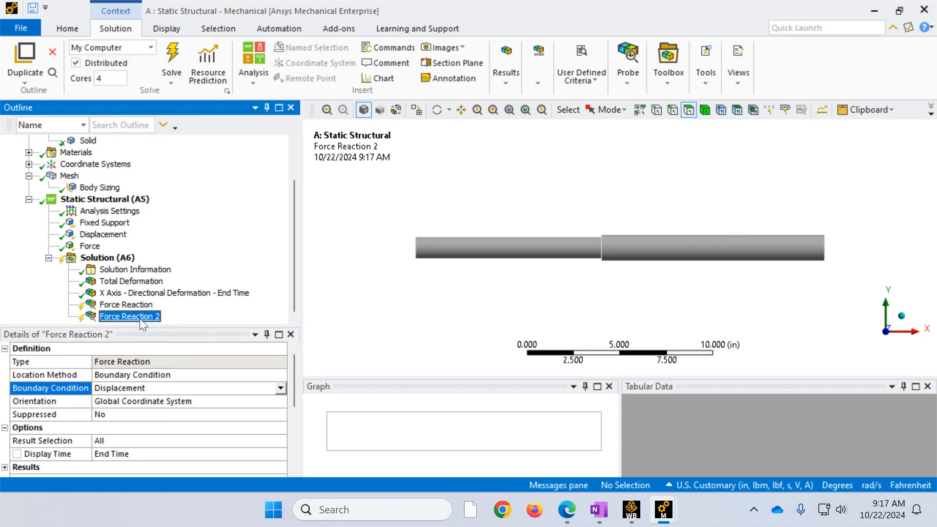
{"action": "right_click", "coordinate": [140, 318]}
{"action": "left_click", "coordinate": [183, 273]}
{"action": "left_click", "coordinate": [162, 315]}
{"action": "key", "text": "BackSpace"}
{"action": "key", "text": "BackSpace"}
{"action": "type", "text": "C"}
{"action": "key", "text": "Return"}
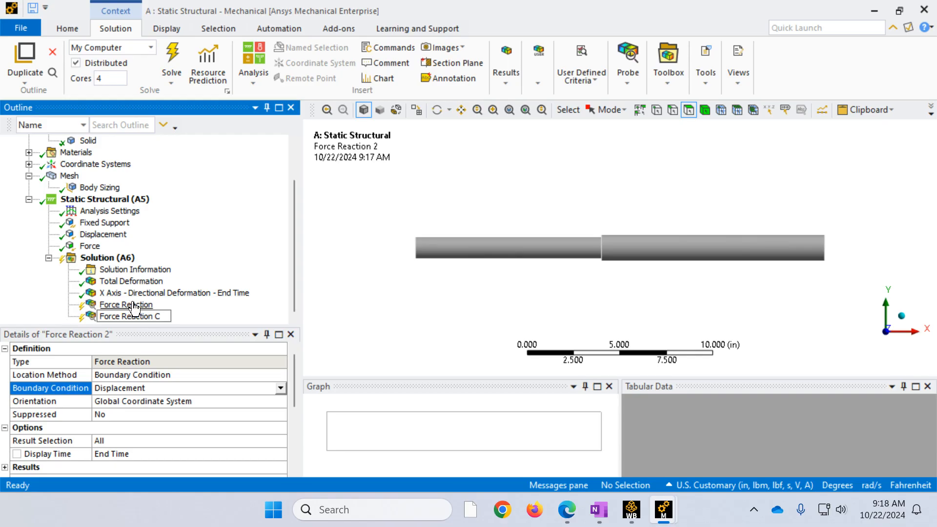
Rename the fixed support's force reaction probe as Force Reaction A.
{"action": "left_click", "coordinate": [126, 304]}
{"action": "right_click", "coordinate": [133, 300]}
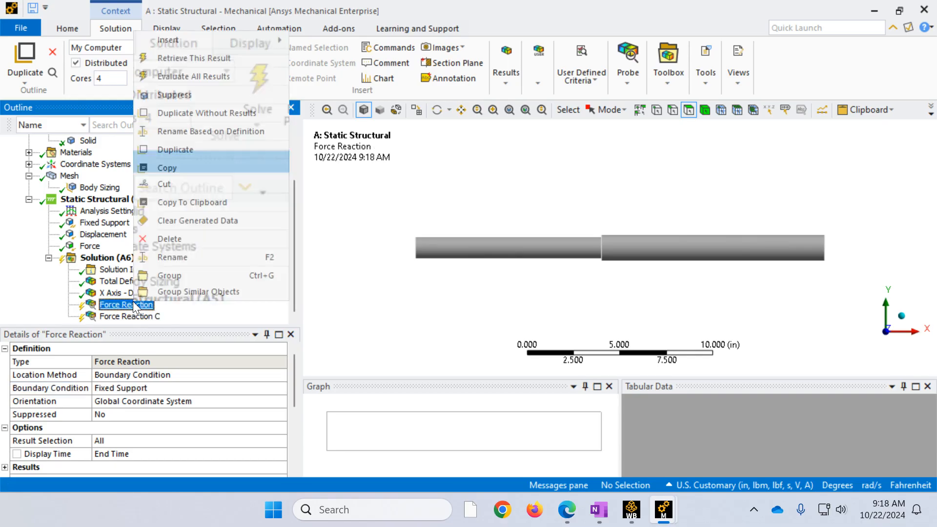
{"action": "left_click", "coordinate": [168, 257]}
{"action": "left_click", "coordinate": [160, 306]}
{"action": "type", "text": "A"}
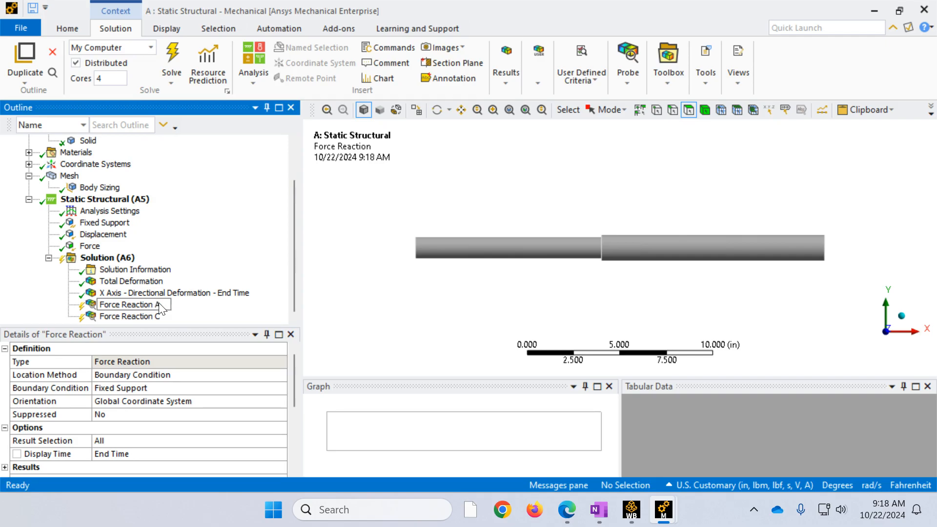
{"action": "left_click", "coordinate": [397, 313]}
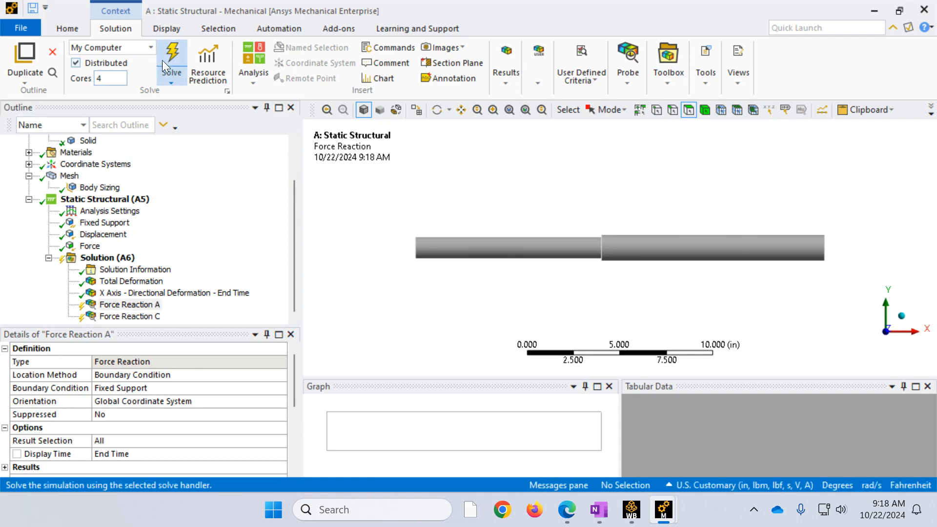
Evaluate the force reaction probes and review the maximum and minimum values over time of Force Reaction A and Force Reaction C.
{"action": "left_click", "coordinate": [174, 54]}
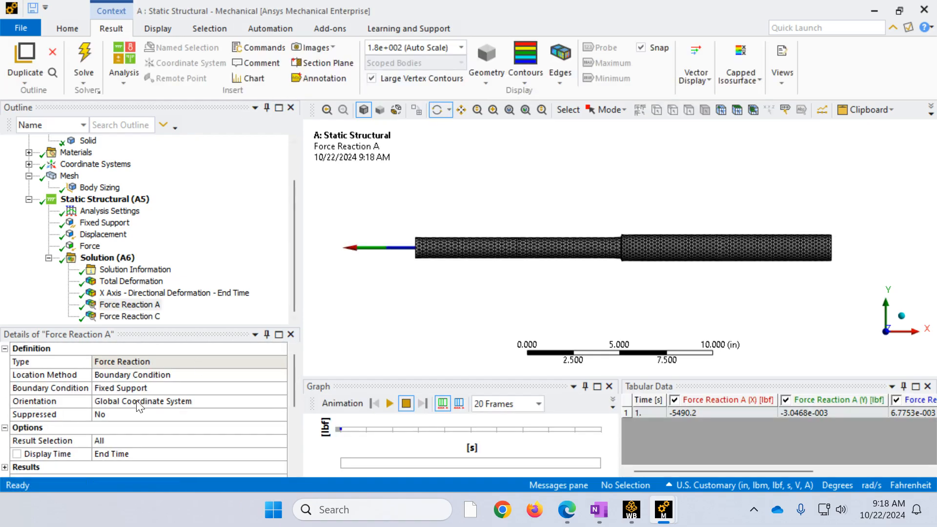
{"action": "scroll", "coordinate": [136, 400], "scroll_direction": "down", "scroll_amount": 3}
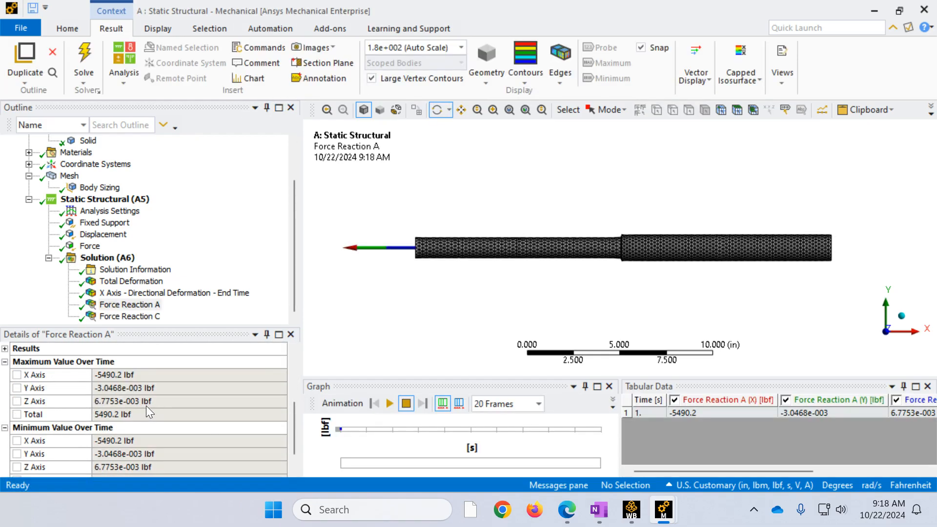
{"action": "scroll", "coordinate": [153, 423], "scroll_direction": "down", "scroll_amount": 1}
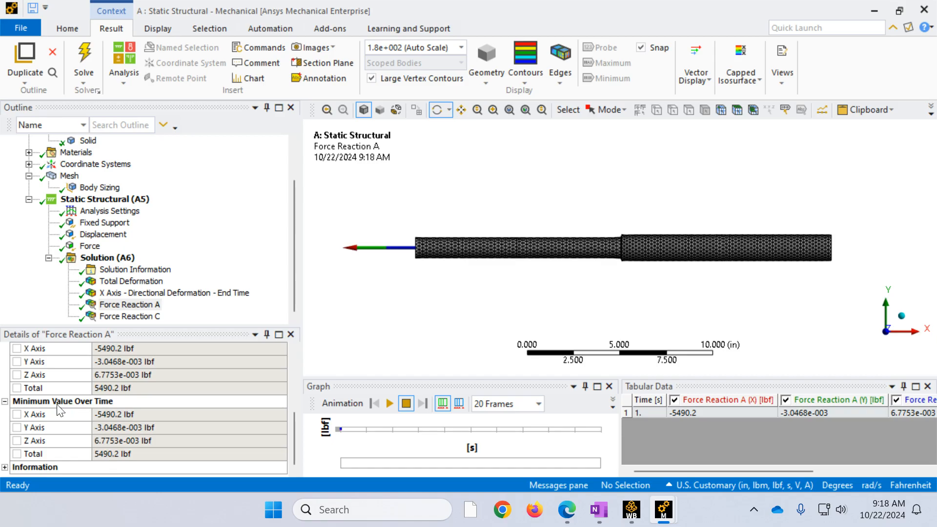
{"action": "left_click", "coordinate": [131, 317]}
{"action": "scroll", "coordinate": [171, 435], "scroll_direction": "down", "scroll_amount": 5}
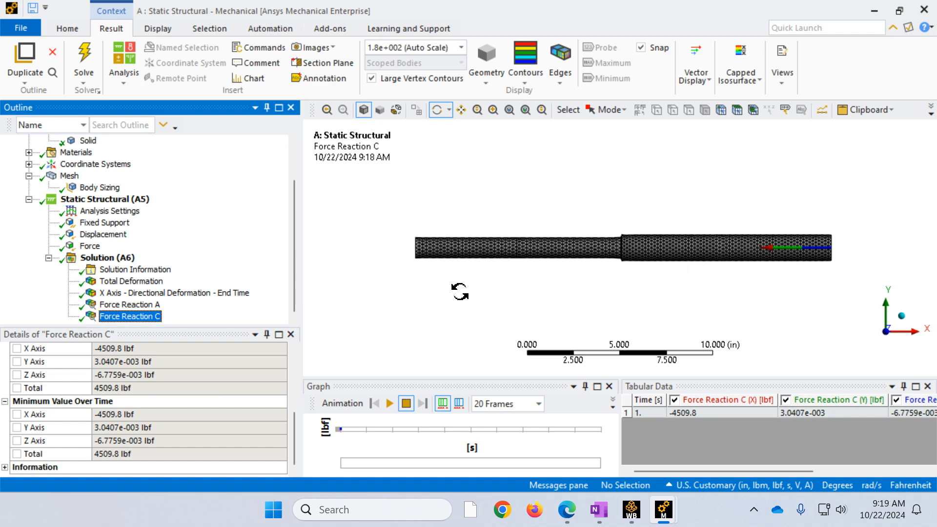
Add a deformation probe to the solution and scope it to the annular shoulder face where the bar steps.
{"action": "left_click", "coordinate": [107, 257]}
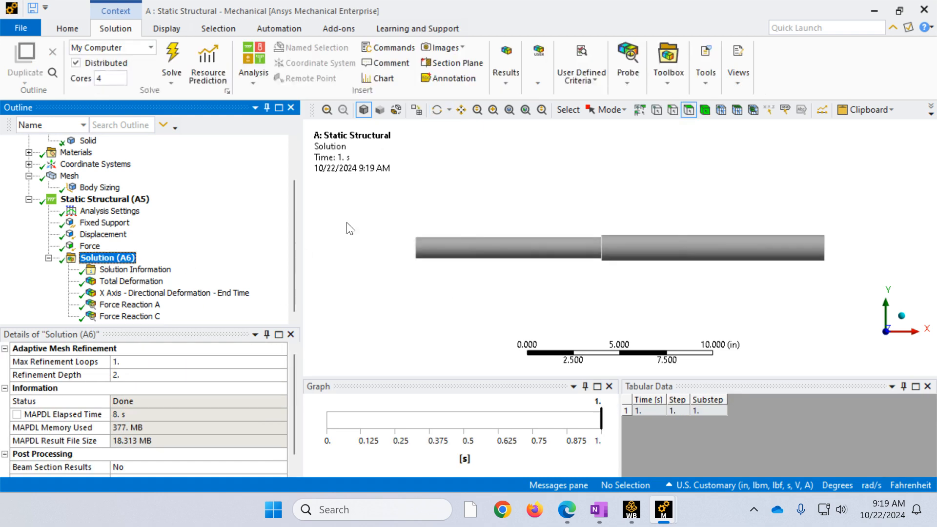
{"action": "left_click", "coordinate": [623, 78]}
{"action": "left_click", "coordinate": [642, 96]}
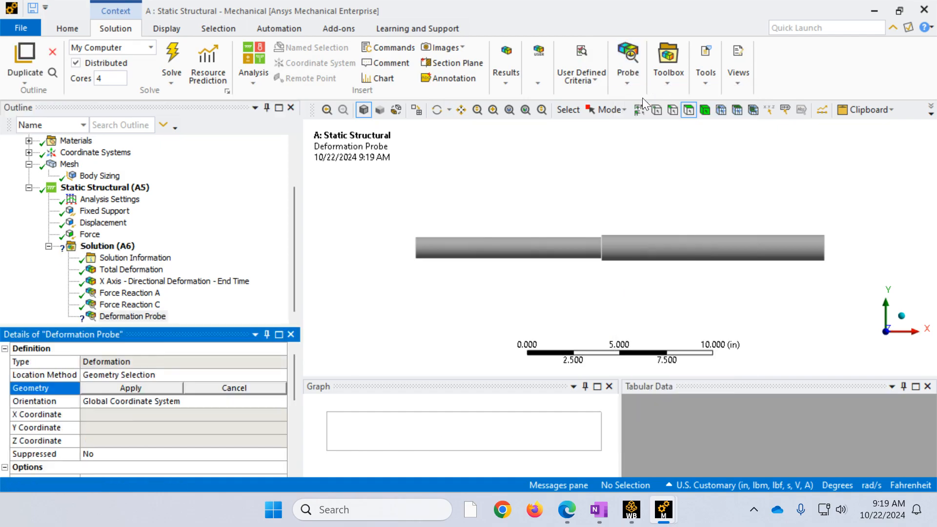
{"action": "middle_click_drag", "start_coordinate": [535, 254], "coordinate": [606, 266]}
{"action": "scroll", "coordinate": [598, 255], "scroll_direction": "up", "scroll_amount": 5}
{"action": "scroll", "coordinate": [560, 264], "scroll_direction": "up", "scroll_amount": 1}
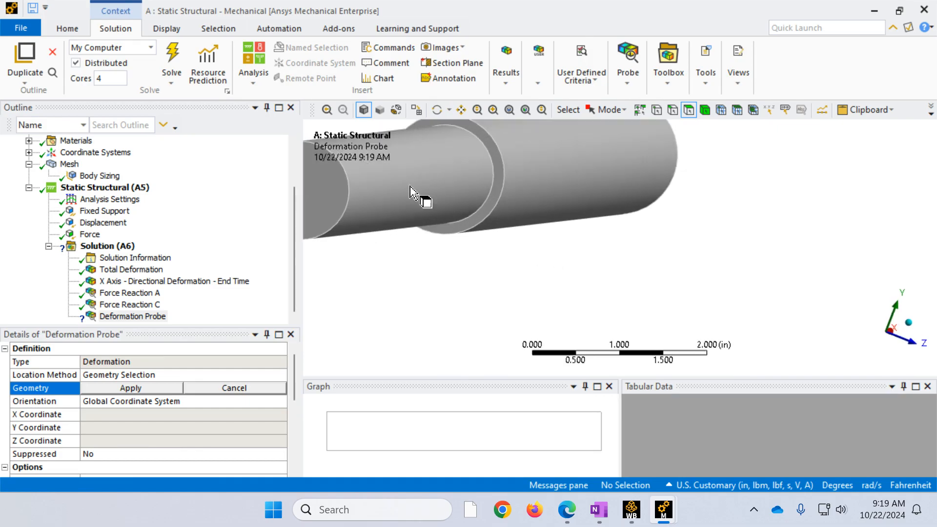
{"action": "left_click", "coordinate": [496, 163]}
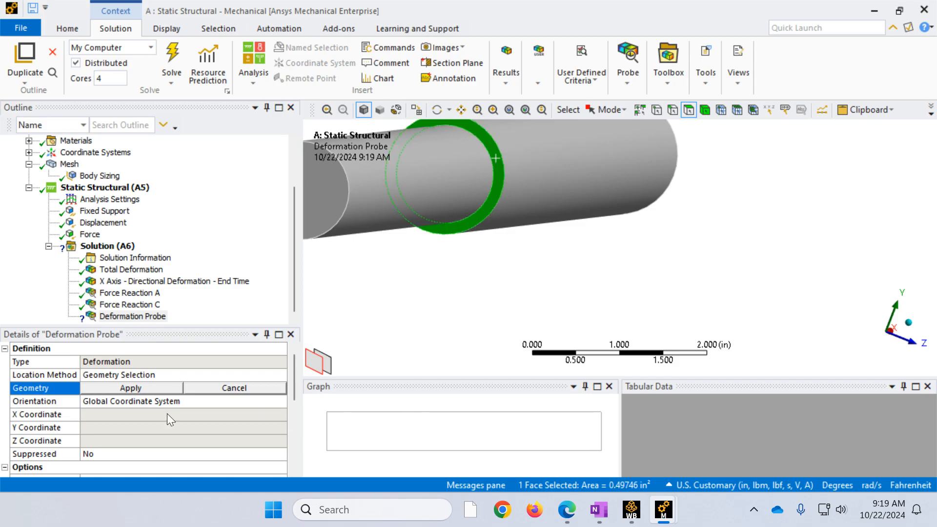
{"action": "left_click", "coordinate": [148, 389]}
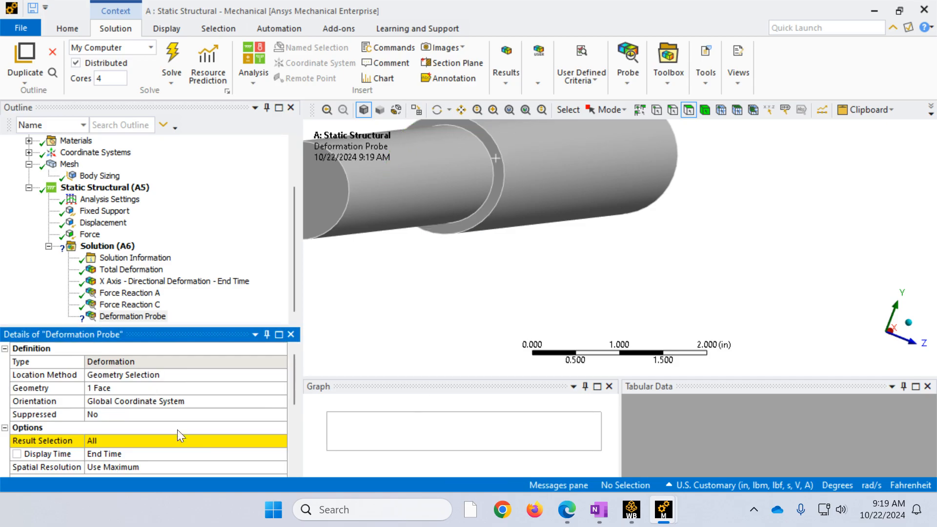
Set the deformation probe's result selection to X Axis, evaluate it and review its maximum and minimum values.
{"action": "scroll", "coordinate": [198, 440], "scroll_direction": "down", "scroll_amount": 2}
{"action": "scroll", "coordinate": [197, 438], "scroll_direction": "down", "scroll_amount": 2}
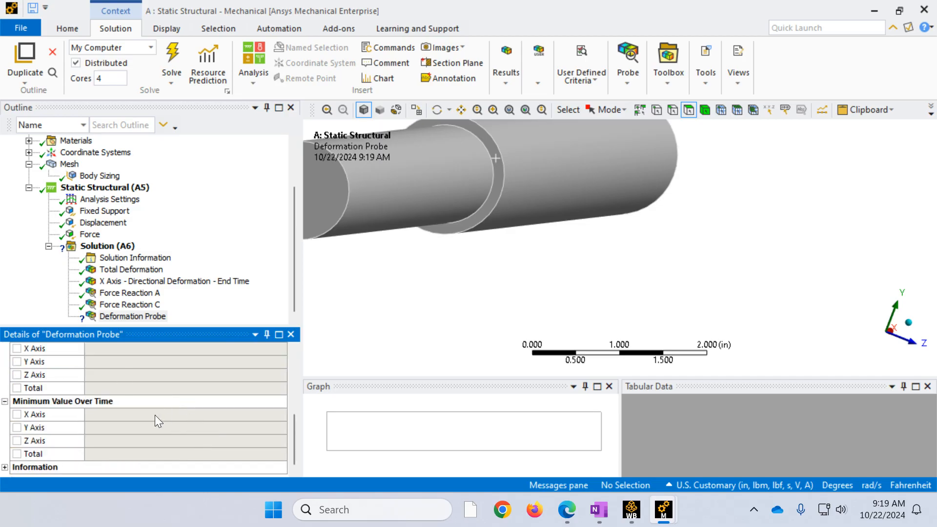
{"action": "scroll", "coordinate": [146, 420], "scroll_direction": "up", "scroll_amount": 4}
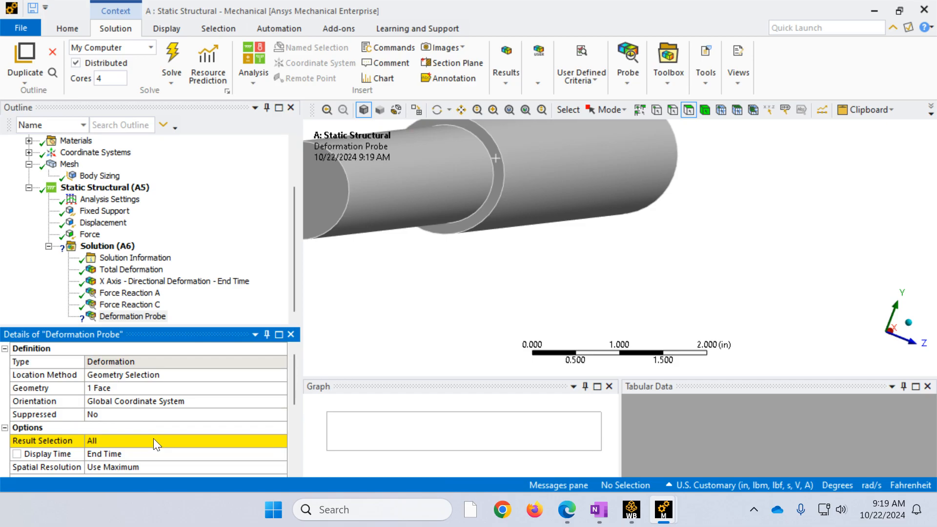
{"action": "left_click", "coordinate": [155, 441]}
{"action": "left_click", "coordinate": [282, 442]}
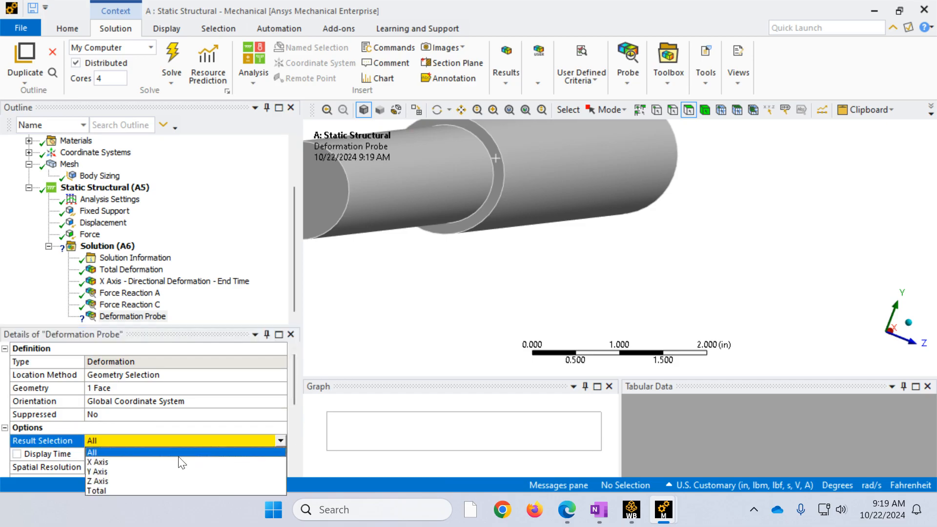
{"action": "left_click", "coordinate": [147, 461]}
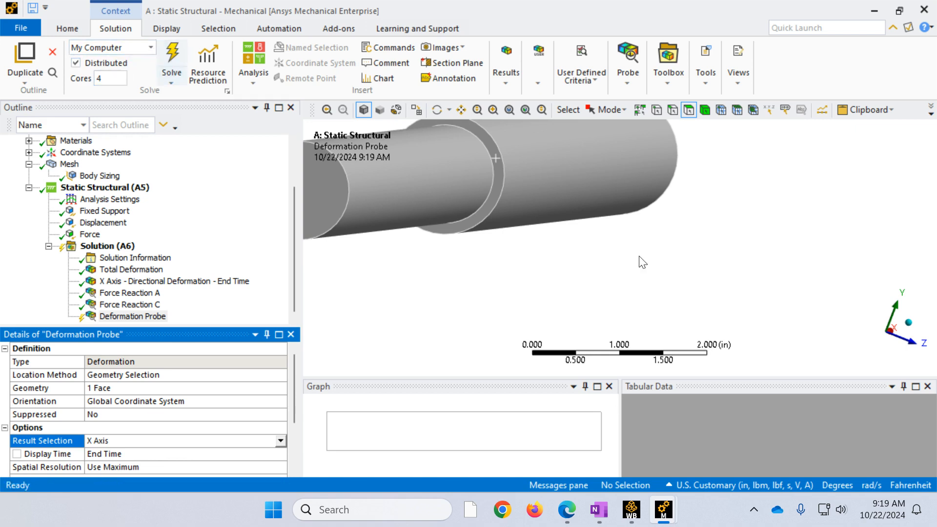
{"action": "left_click", "coordinate": [168, 55]}
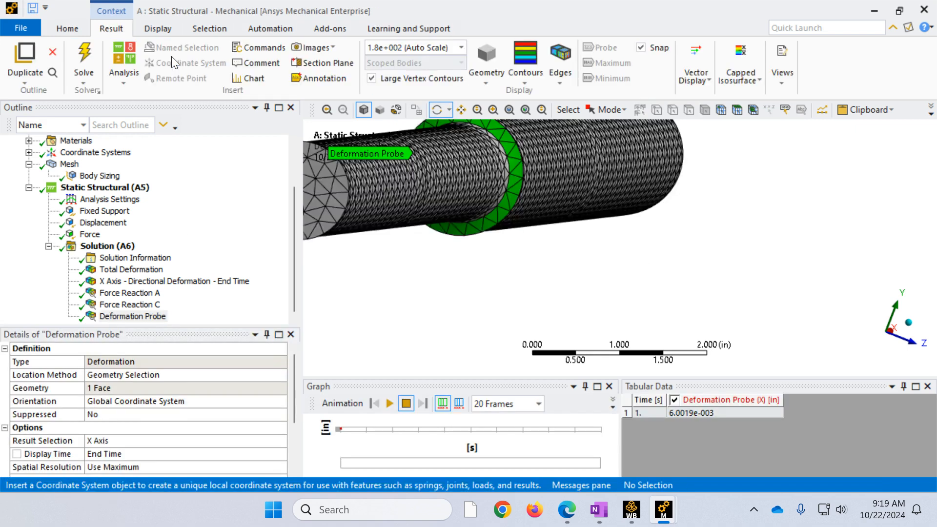
{"action": "scroll", "coordinate": [94, 420], "scroll_direction": "down", "scroll_amount": 2}
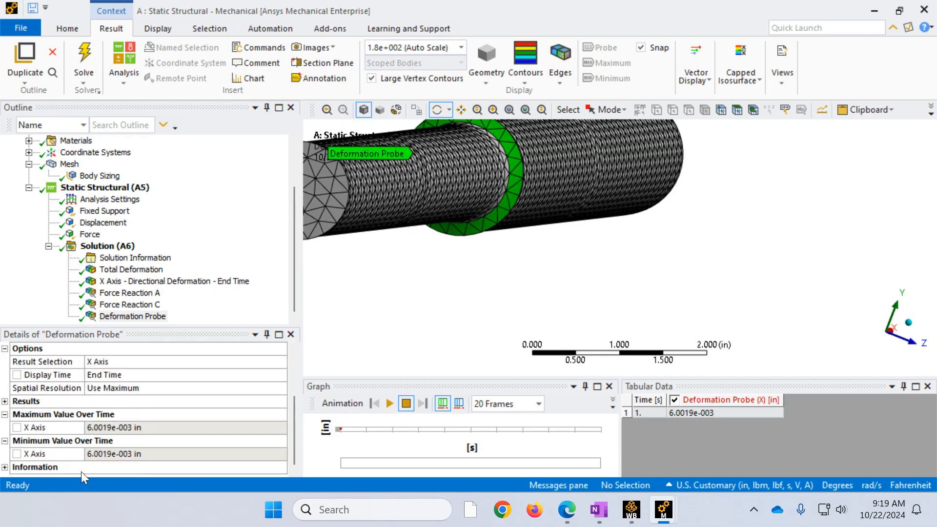
Examine the deformation probe's location on the meshed bar from several angles, ending with a front view of the whole bar.
{"action": "left_click_drag", "start_coordinate": [719, 264], "coordinate": [647, 380]}
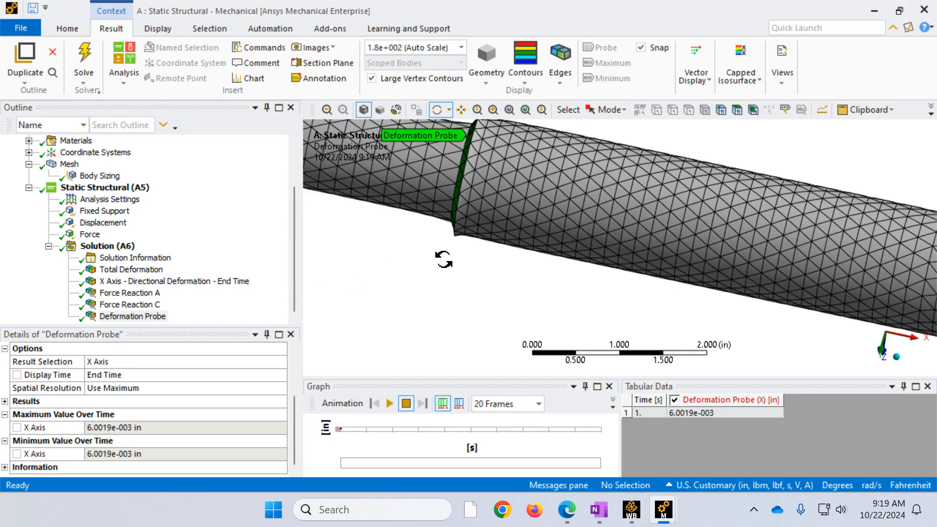
{"action": "left_click_drag", "start_coordinate": [503, 237], "coordinate": [497, 262]}
{"action": "scroll", "coordinate": [497, 262], "scroll_direction": "down", "scroll_amount": 4}
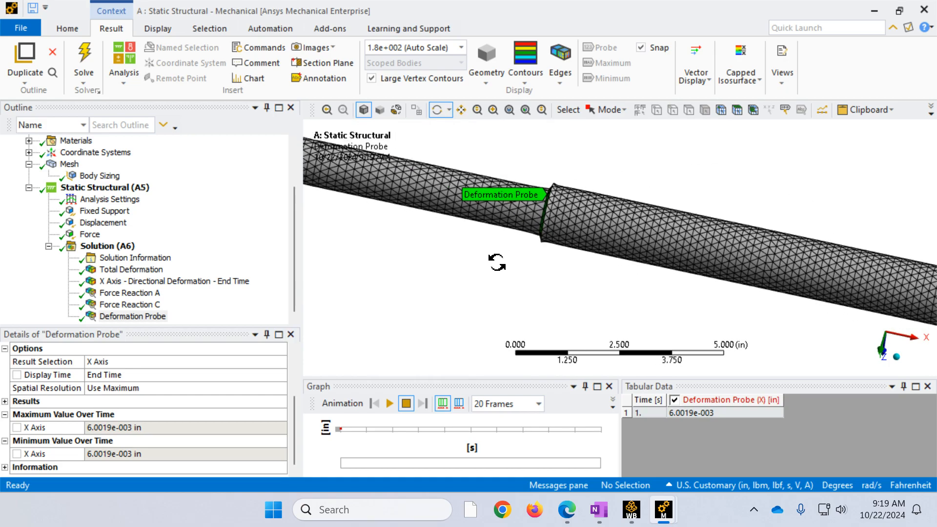
{"action": "scroll", "coordinate": [497, 263], "scroll_direction": "down", "scroll_amount": 1}
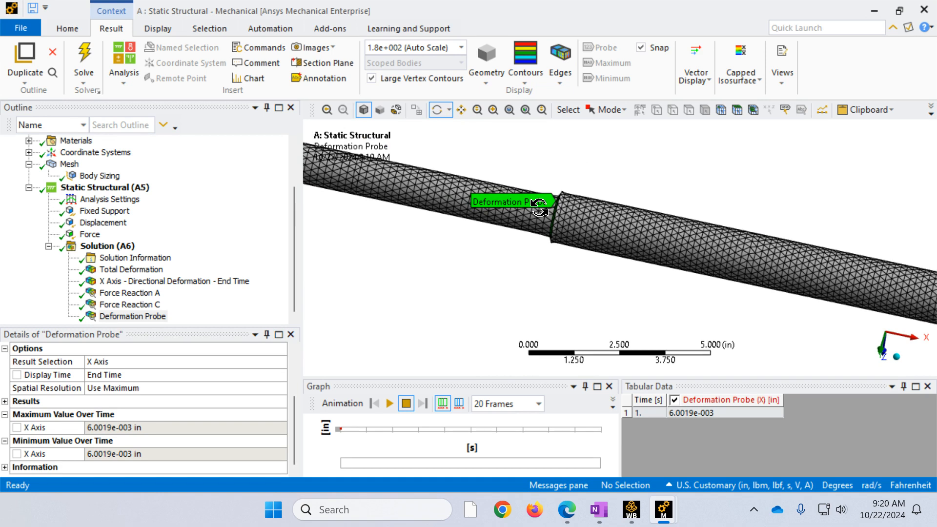
{"action": "scroll", "coordinate": [544, 204], "scroll_direction": "down", "scroll_amount": 5}
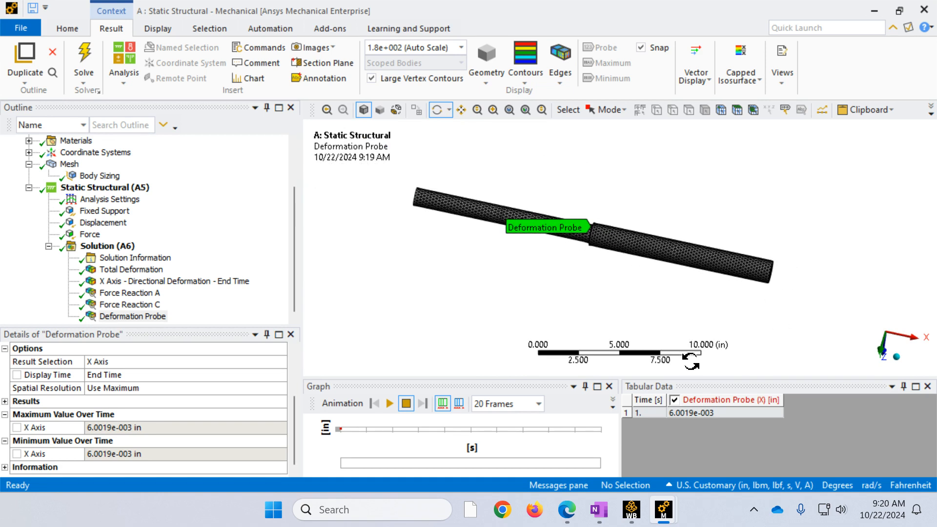
{"action": "left_click_drag", "start_coordinate": [754, 300], "coordinate": [771, 235]}
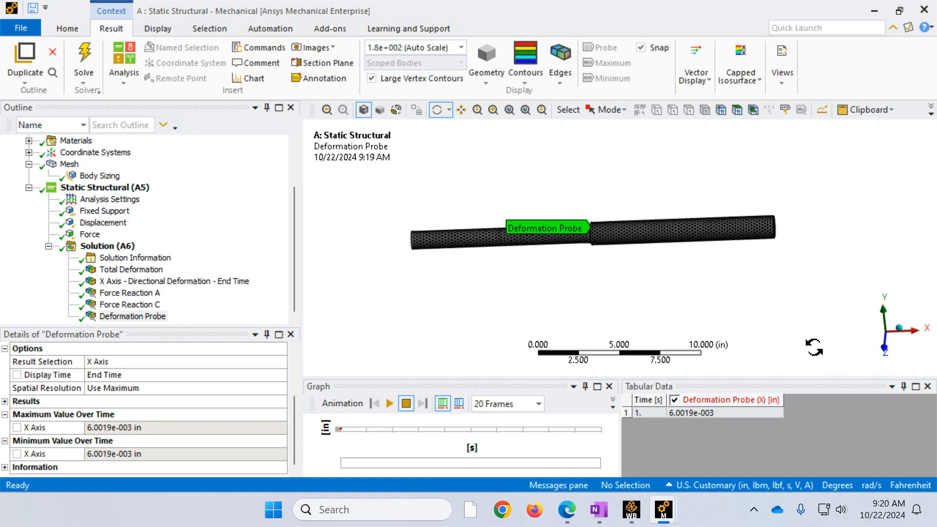
{"action": "left_click", "coordinate": [901, 332]}
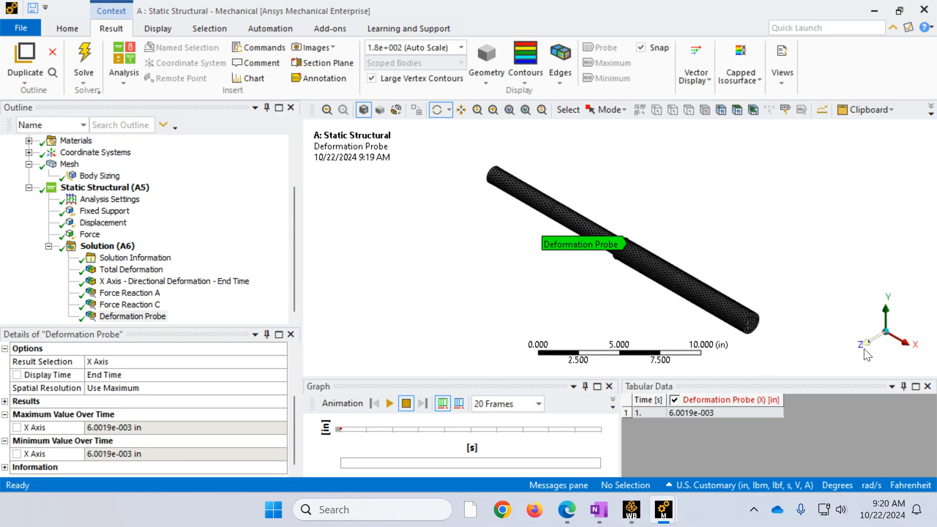
{"action": "left_click", "coordinate": [865, 351]}
{"action": "scroll", "coordinate": [593, 251], "scroll_direction": "up", "scroll_amount": 5}
{"action": "scroll", "coordinate": [594, 251], "scroll_direction": "down", "scroll_amount": 3}
{"action": "scroll", "coordinate": [595, 251], "scroll_direction": "down", "scroll_amount": 1}
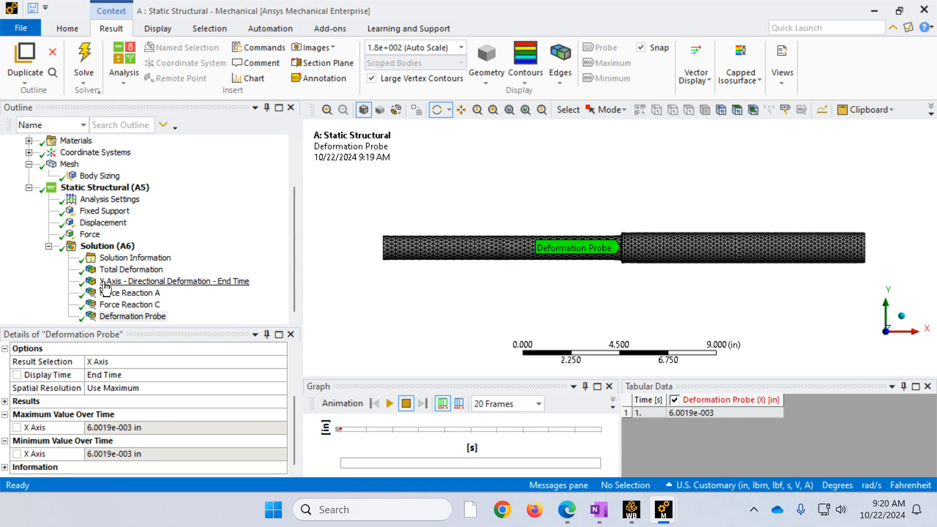
Add a normal stress result oriented along the X Axis to the solution and evaluate it.
{"action": "left_click", "coordinate": [104, 248]}
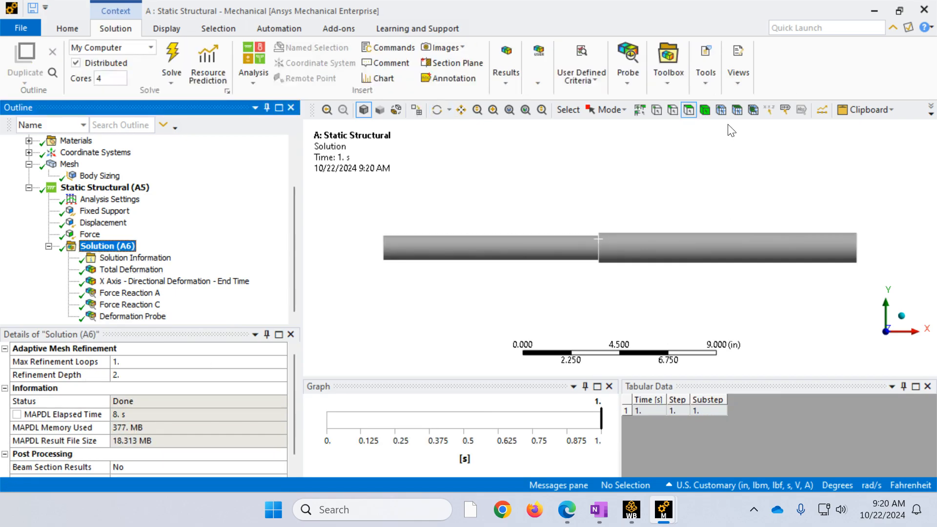
{"action": "left_click", "coordinate": [504, 81]}
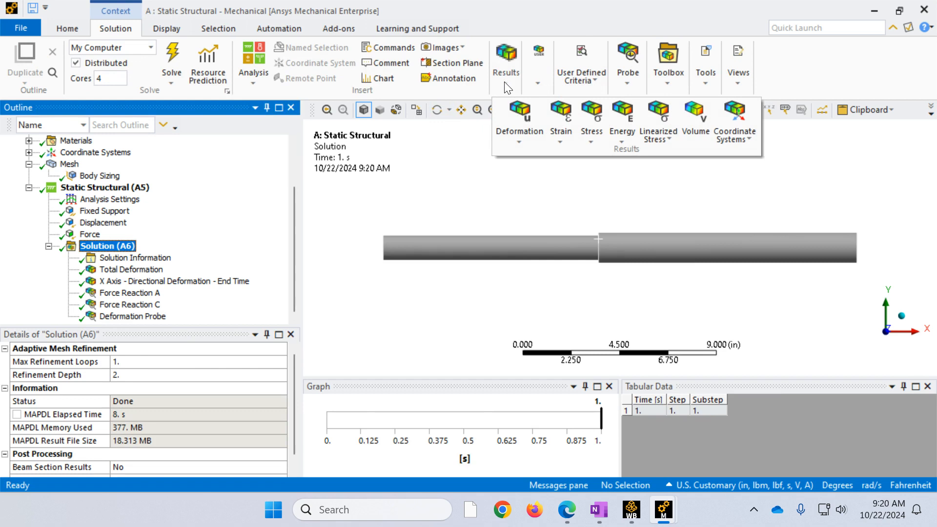
{"action": "left_click", "coordinate": [595, 135]}
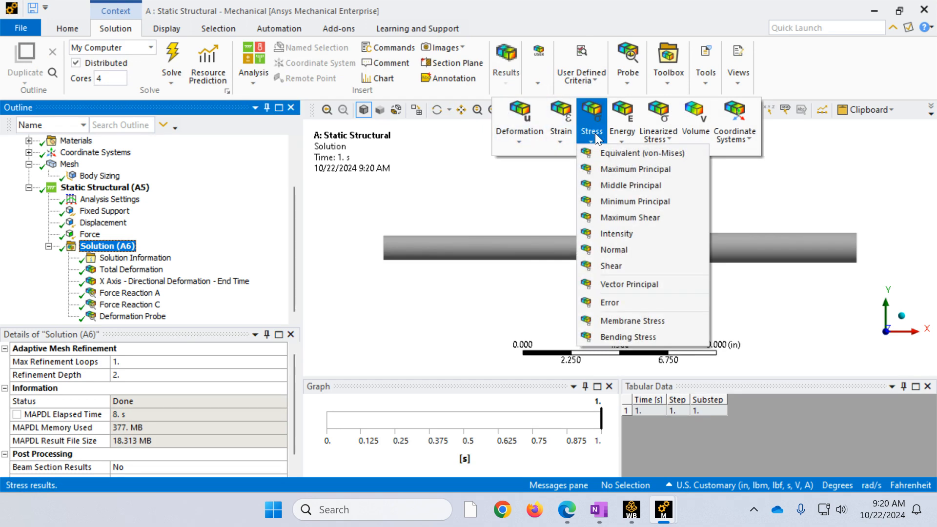
{"action": "left_click", "coordinate": [616, 253]}
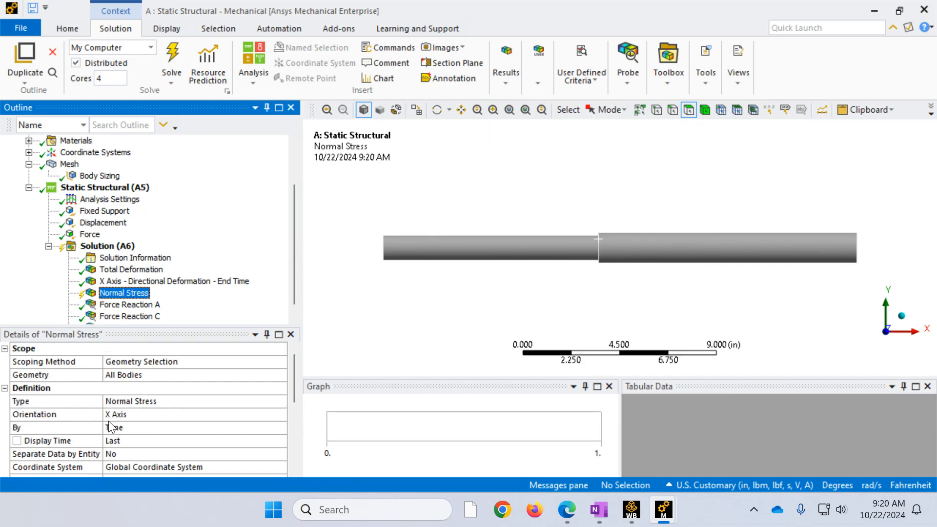
{"action": "left_click", "coordinate": [166, 416]}
{"action": "left_click", "coordinate": [282, 414]}
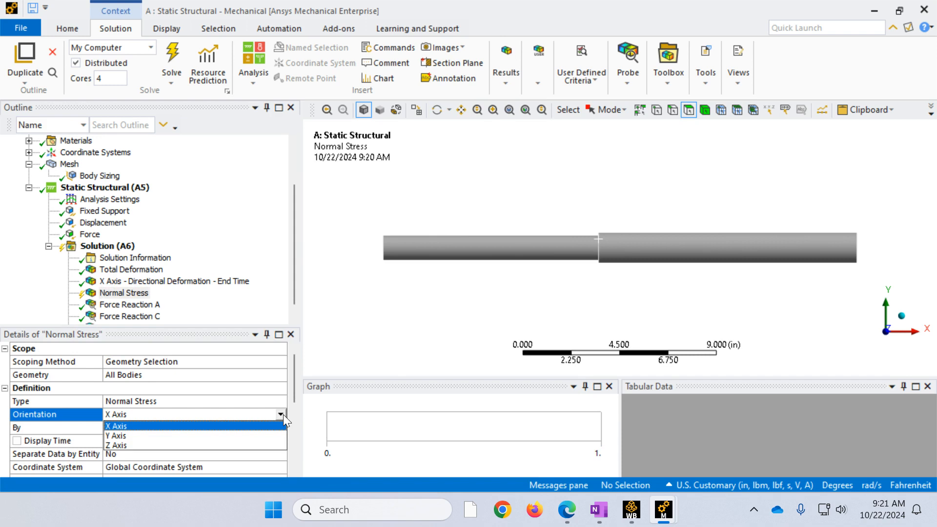
{"action": "left_click", "coordinate": [242, 425]}
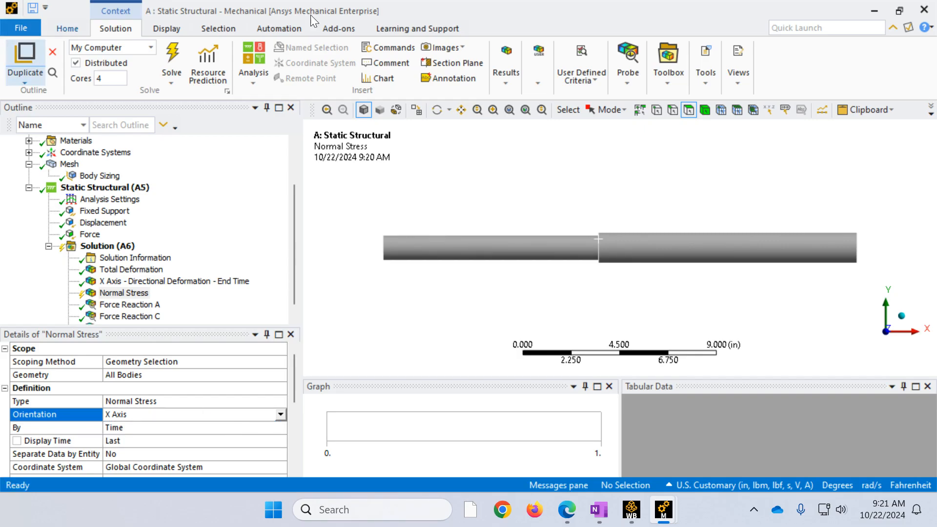
{"action": "left_click", "coordinate": [172, 54]}
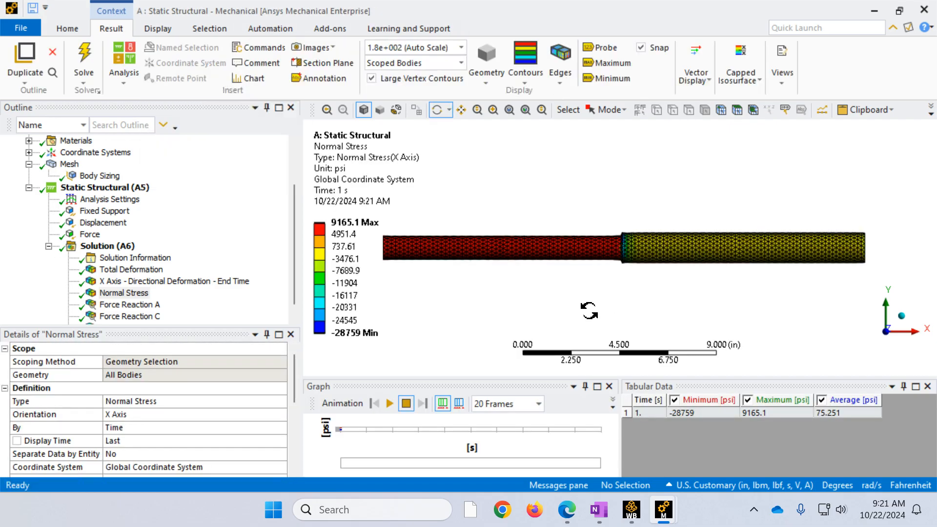
Place normal stress probe labels at three points along the thinner segment of the bar.
{"action": "scroll", "coordinate": [590, 308], "scroll_direction": "down", "scroll_amount": 4}
{"action": "scroll", "coordinate": [594, 301], "scroll_direction": "up", "scroll_amount": 3}
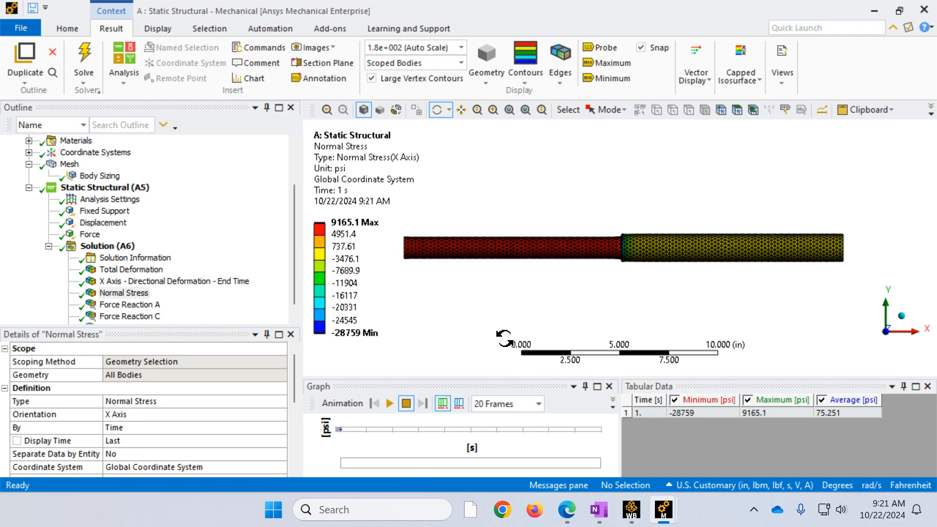
{"action": "left_click", "coordinate": [607, 45]}
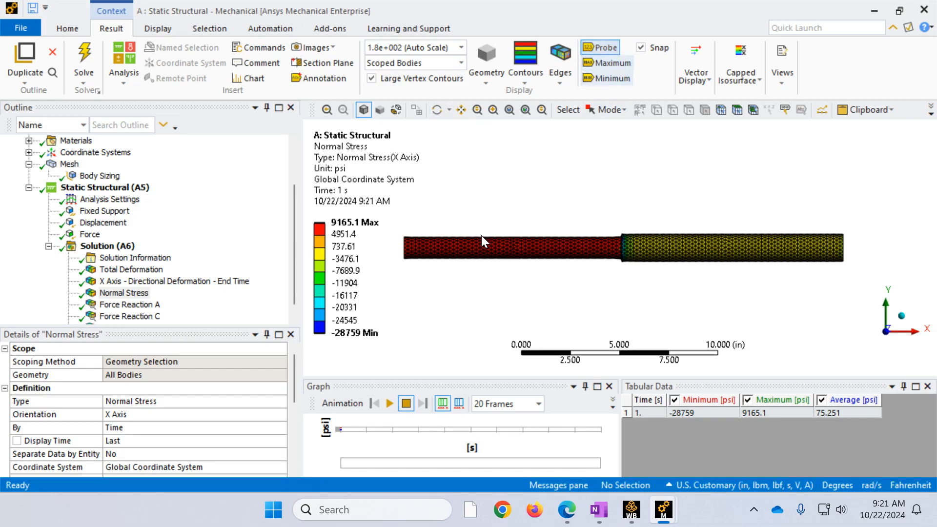
{"action": "left_click", "coordinate": [460, 249]}
{"action": "left_click", "coordinate": [500, 249]}
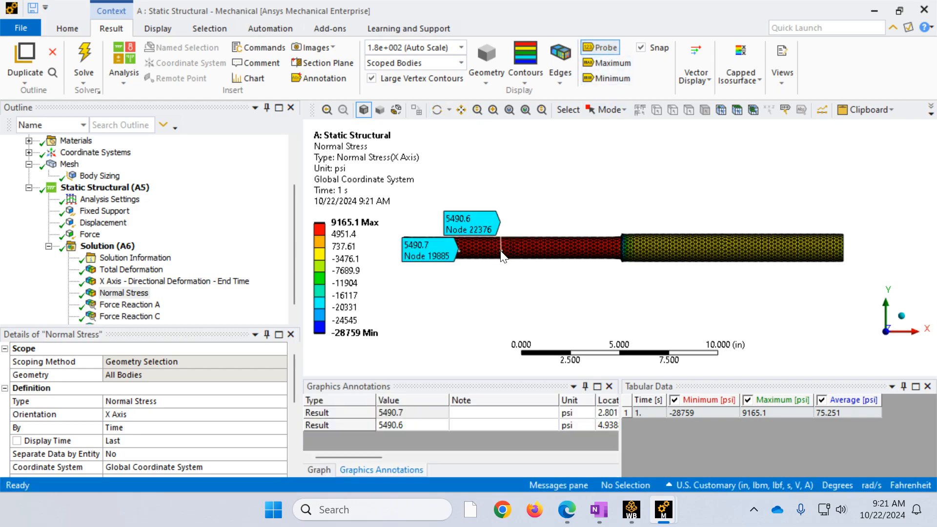
{"action": "left_click", "coordinate": [527, 250]}
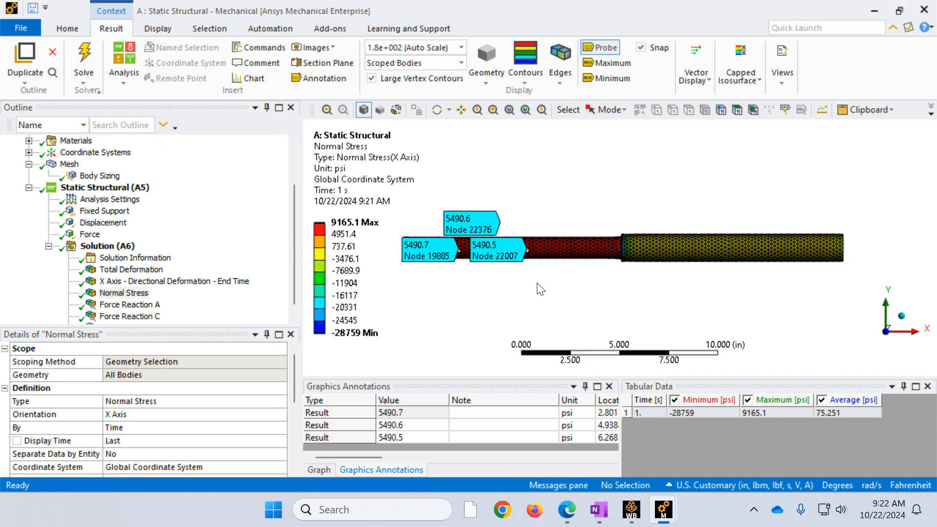
Place normal stress probe labels at three points along the thicker segment of the bar.
{"action": "left_click", "coordinate": [703, 245]}
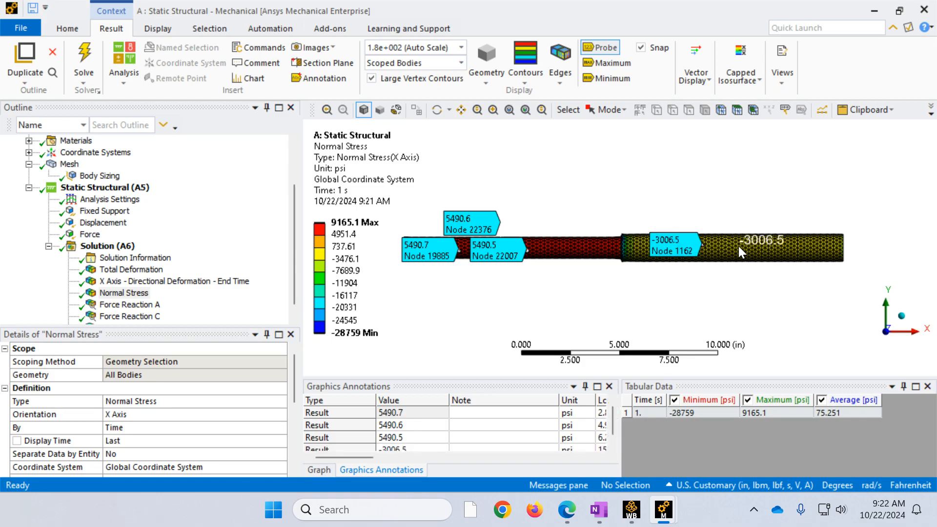
{"action": "left_click", "coordinate": [739, 246]}
{"action": "left_click", "coordinate": [778, 247]}
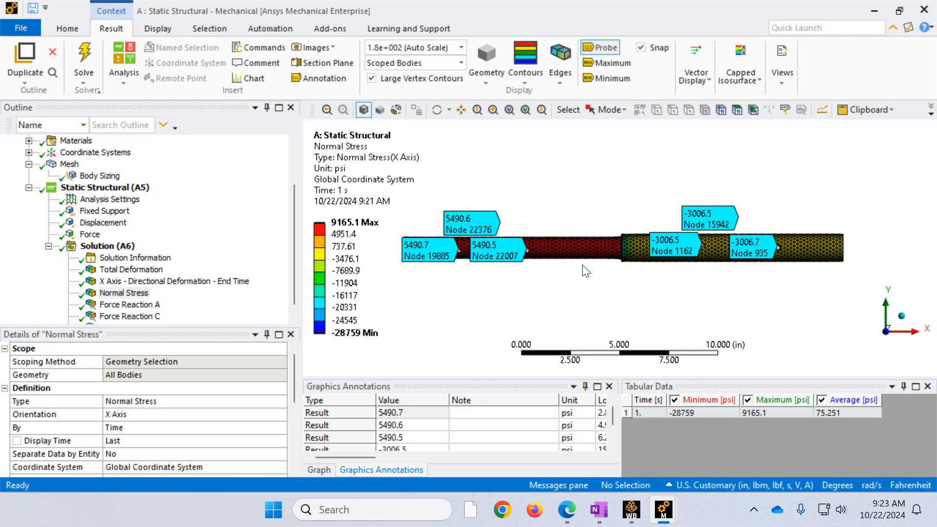
Show the maximum label on the normal stress plot and examine its location beside the shoulder.
{"action": "left_click", "coordinate": [591, 53]}
{"action": "scroll", "coordinate": [598, 312], "scroll_direction": "up", "scroll_amount": 2}
{"action": "scroll", "coordinate": [598, 311], "scroll_direction": "down", "scroll_amount": 2}
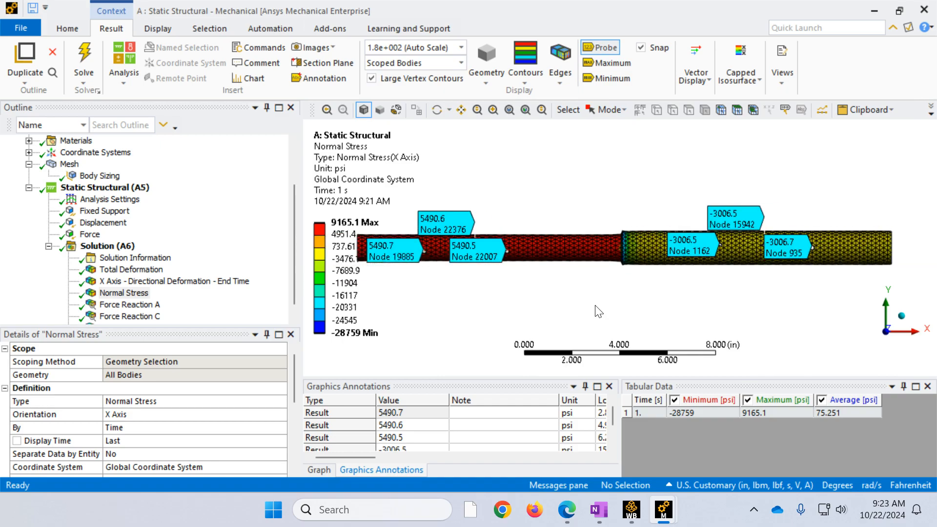
{"action": "left_click", "coordinate": [609, 63]}
{"action": "scroll", "coordinate": [601, 273], "scroll_direction": "up", "scroll_amount": 8}
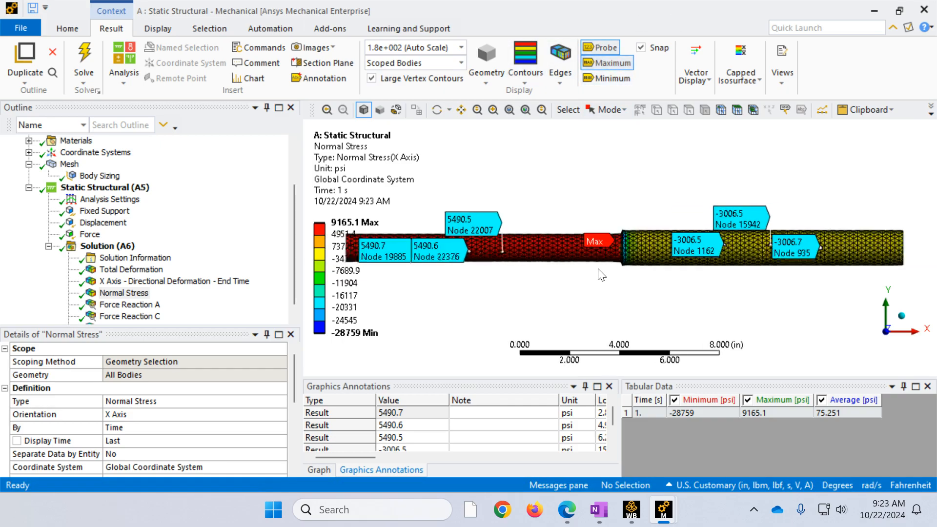
{"action": "scroll", "coordinate": [599, 267], "scroll_direction": "up", "scroll_amount": 2}
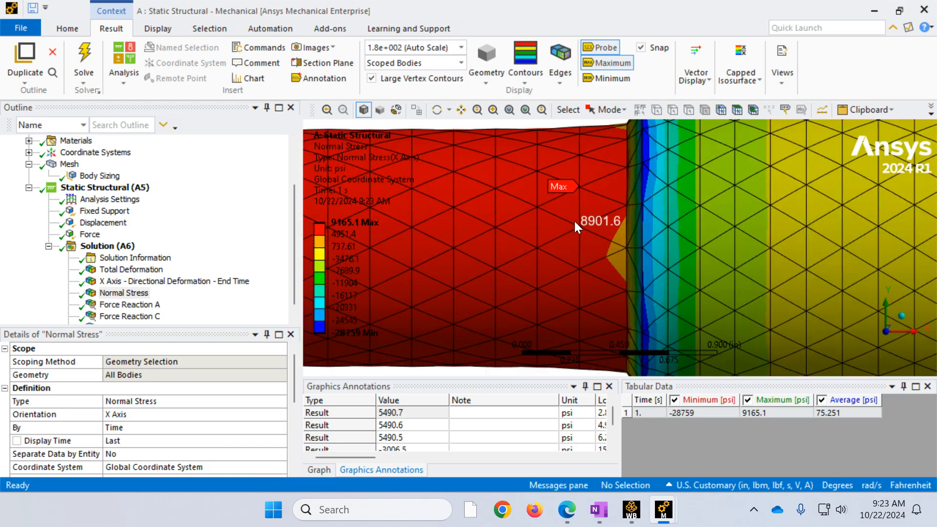
{"action": "mouse_move", "coordinate": [578, 233]}
{"action": "middle_mouse_down"}
{"action": "mouse_move", "coordinate": [621, 244]}
{"action": "mouse_move", "coordinate": [582, 244]}
{"action": "mouse_move", "coordinate": [558, 205]}
{"action": "mouse_move", "coordinate": [570, 218]}
{"action": "mouse_move", "coordinate": [562, 221]}
{"action": "mouse_move", "coordinate": [599, 235]}
{"action": "mouse_move", "coordinate": [604, 252]}
{"action": "middle_mouse_up"}
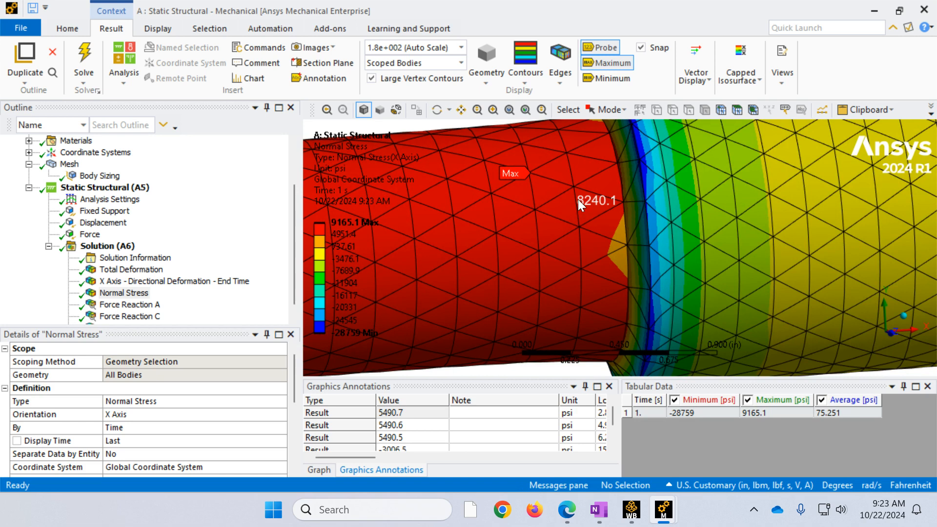
Probe the normal stress at four more points on the thinner segment, a short distance from the shoulder.
{"action": "scroll", "coordinate": [577, 199], "scroll_direction": "down", "scroll_amount": 3}
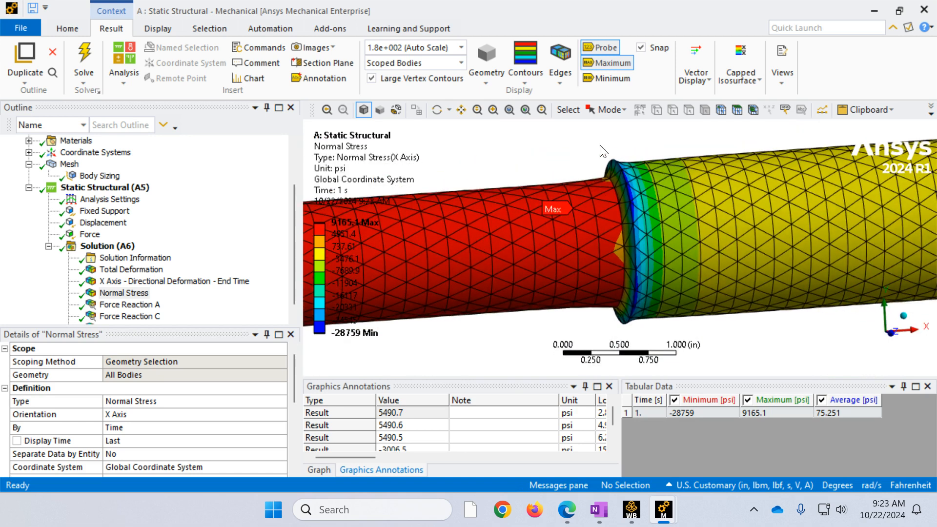
{"action": "left_click", "coordinate": [615, 48]}
{"action": "left_click", "coordinate": [615, 47]}
{"action": "left_click", "coordinate": [448, 257]}
{"action": "left_click", "coordinate": [411, 216]}
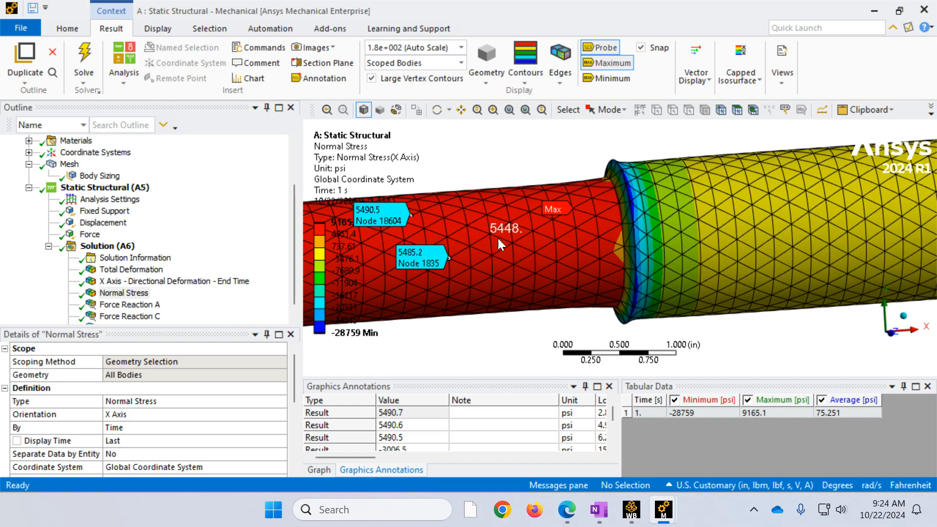
{"action": "left_click", "coordinate": [470, 288]}
{"action": "left_click", "coordinate": [394, 288]}
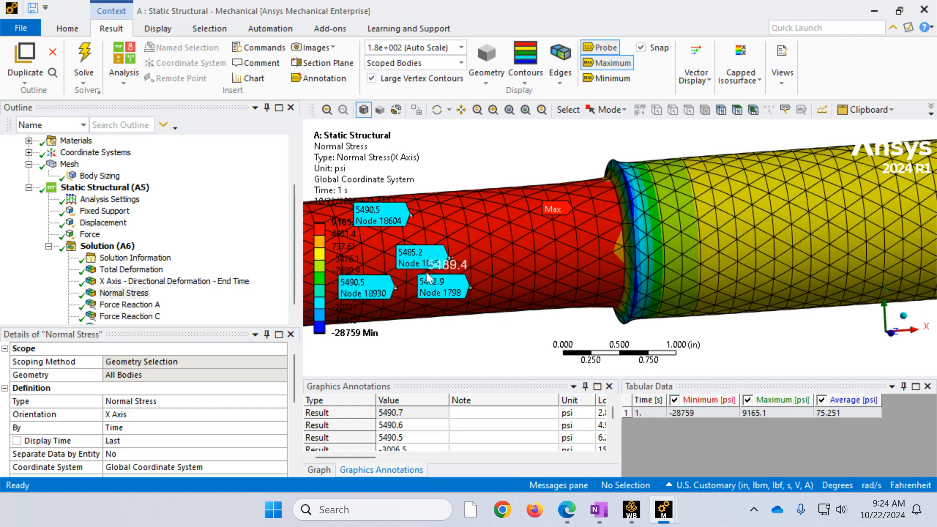
Probe the normal stress at one point in the blue contour band at the shoulder edge of the thicker segment.
{"action": "scroll", "coordinate": [423, 268], "scroll_direction": "down", "scroll_amount": 5}
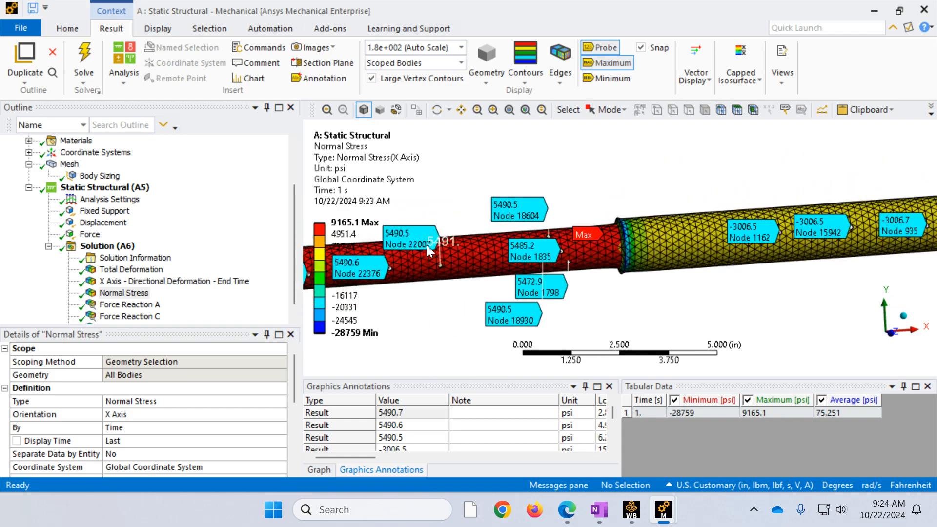
{"action": "scroll", "coordinate": [425, 245], "scroll_direction": "down", "scroll_amount": 2}
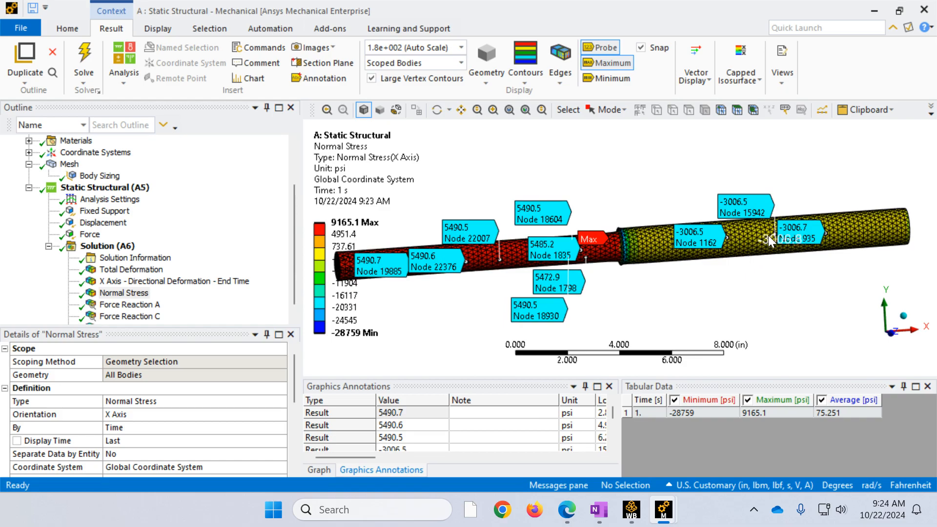
{"action": "scroll", "coordinate": [635, 289], "scroll_direction": "up", "scroll_amount": 6}
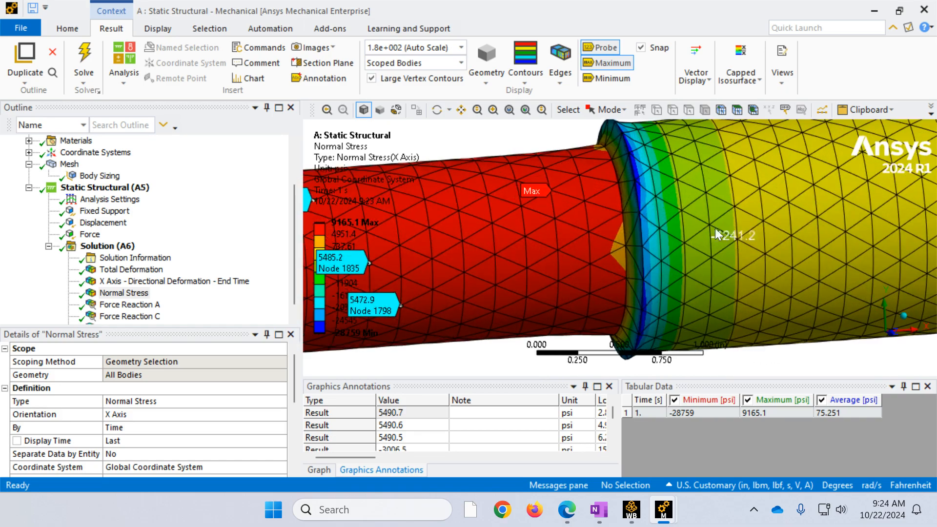
{"action": "left_click", "coordinate": [657, 212]}
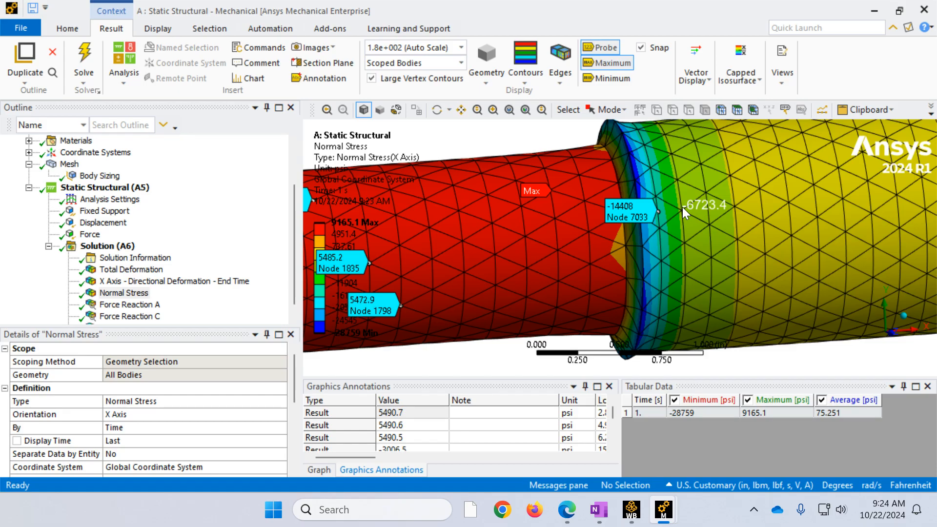
{"action": "scroll", "coordinate": [637, 217], "scroll_direction": "up", "scroll_amount": 1}
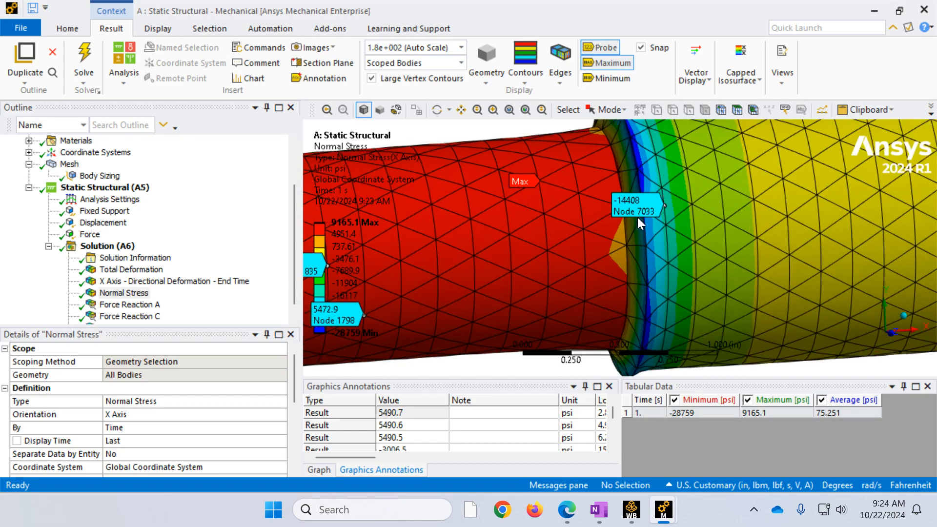
Probe the normal stress at four more points on the thicker segment, away from the shoulder's contour bands.
{"action": "scroll", "coordinate": [638, 218], "scroll_direction": "down", "scroll_amount": 3}
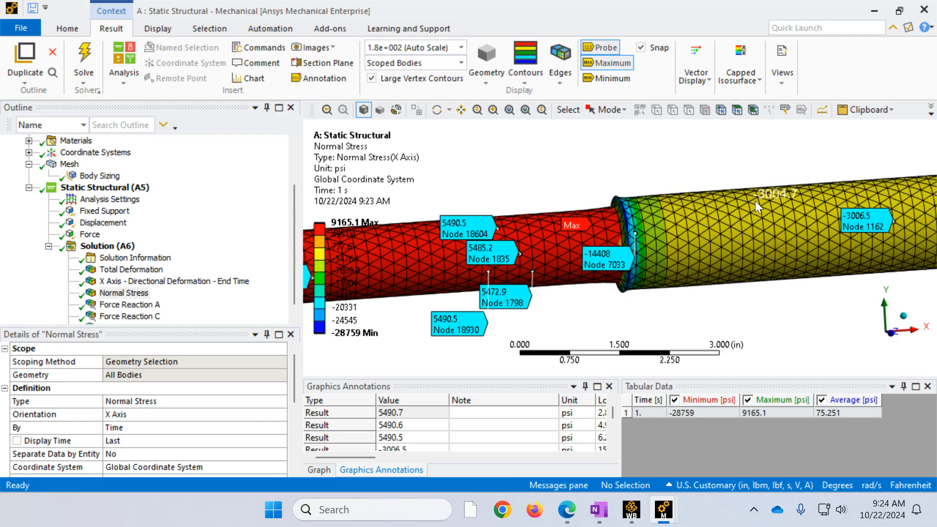
{"action": "scroll", "coordinate": [755, 201], "scroll_direction": "down", "scroll_amount": 1}
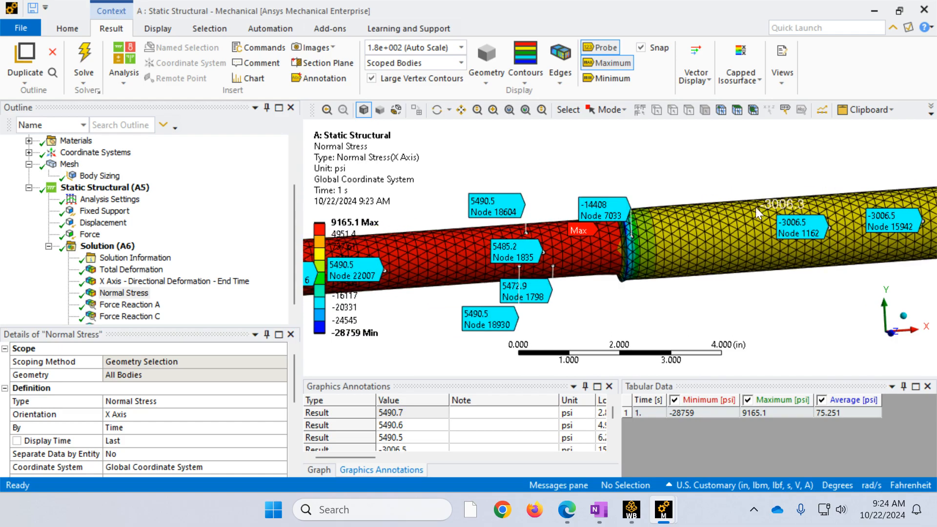
{"action": "middle_click_drag", "start_coordinate": [781, 235], "coordinate": [716, 244]}
{"action": "middle_click_drag", "start_coordinate": [735, 262], "coordinate": [756, 253]}
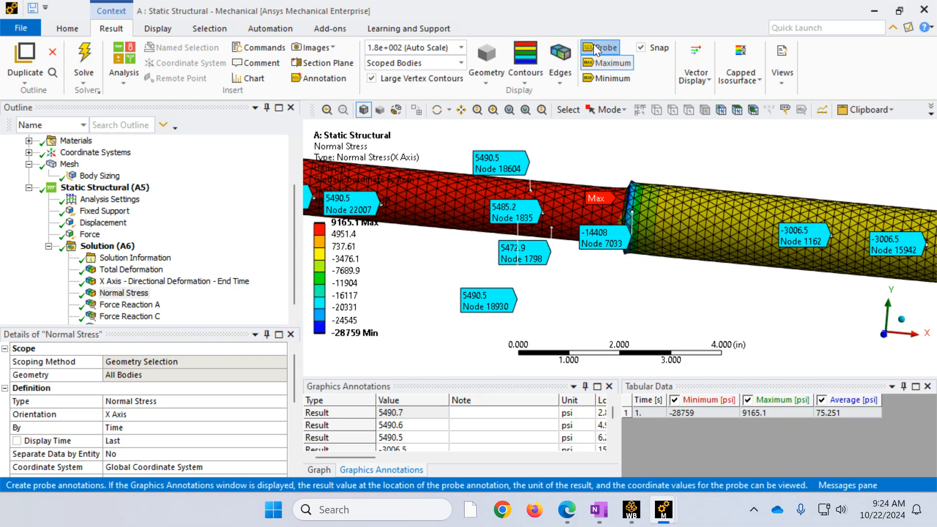
{"action": "left_click_drag", "start_coordinate": [727, 219], "coordinate": [732, 221]}
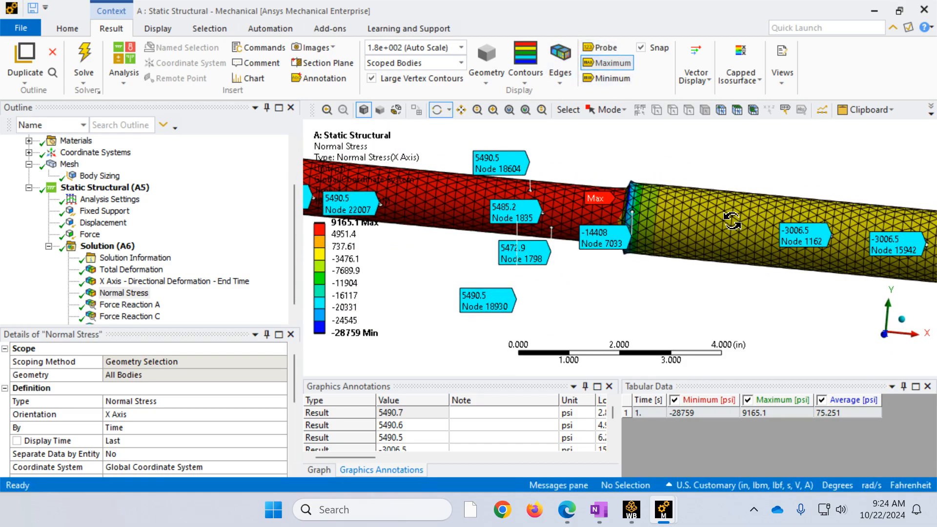
{"action": "left_click", "coordinate": [602, 47]}
{"action": "left_click", "coordinate": [751, 221]}
{"action": "left_click", "coordinate": [804, 204]}
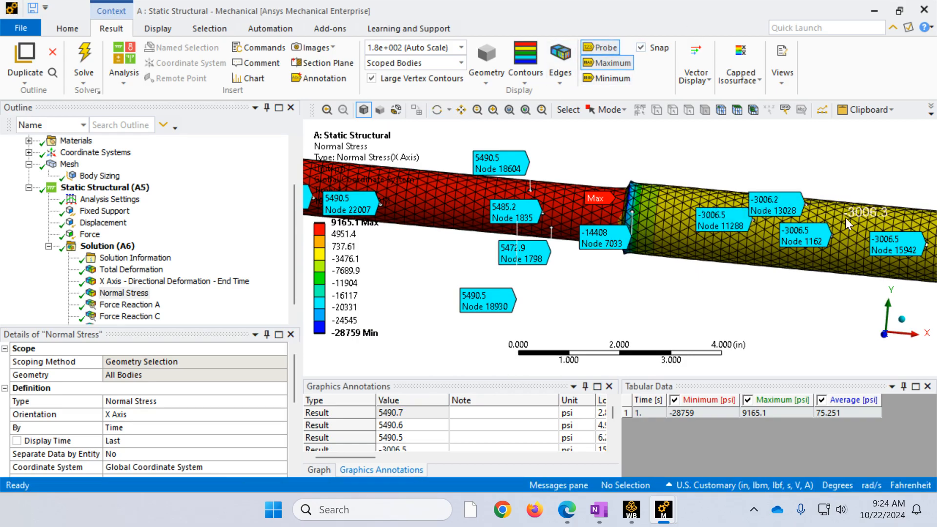
{"action": "left_click", "coordinate": [864, 215]}
{"action": "left_click", "coordinate": [893, 220]}
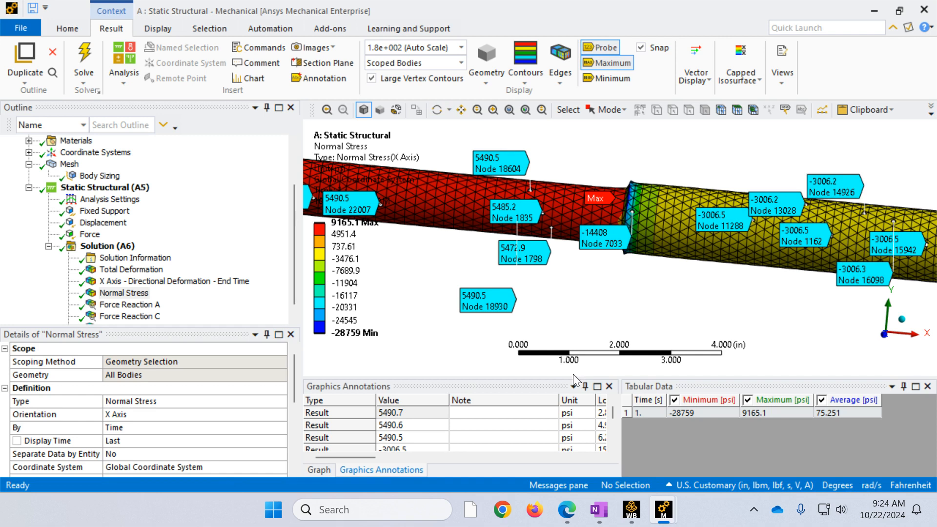
View the solver output in Solution Information, and return to the Normal Stress result.
{"action": "scroll", "coordinate": [573, 374], "scroll_direction": "down", "scroll_amount": 3}
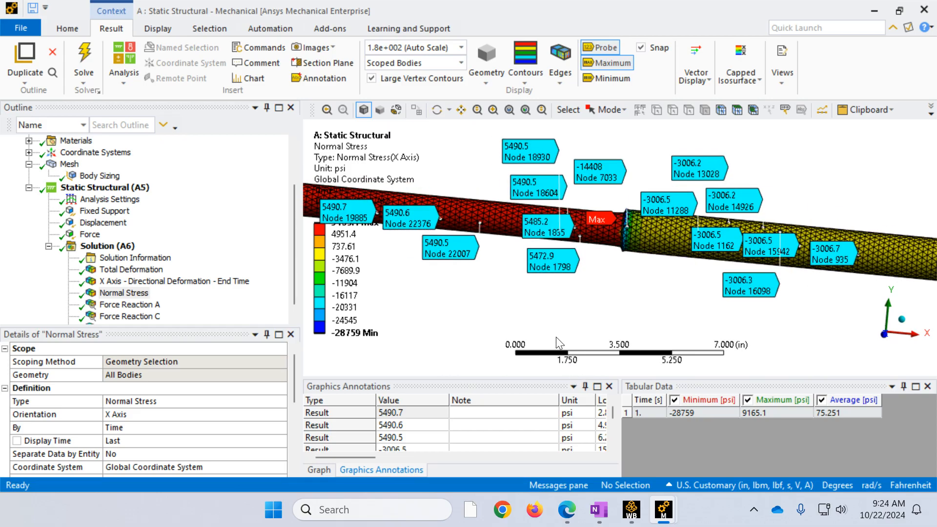
{"action": "left_click", "coordinate": [136, 258]}
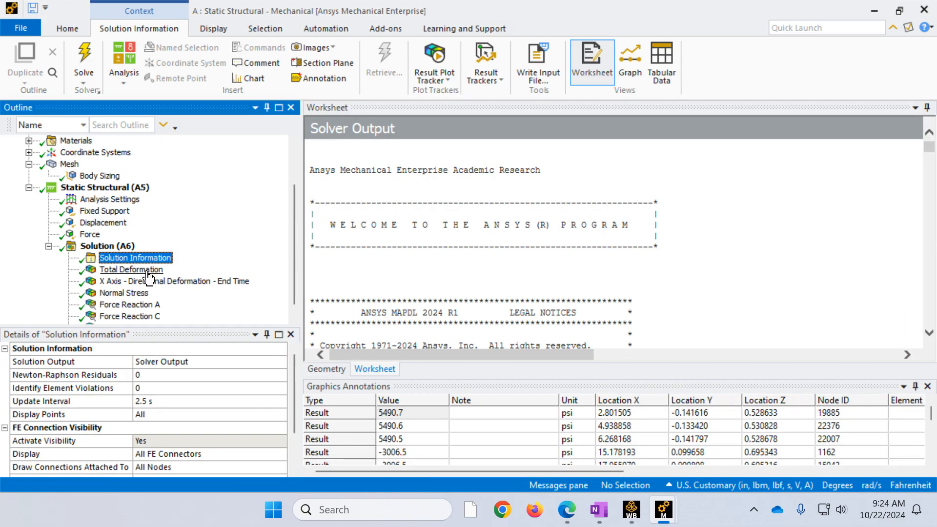
{"action": "scroll", "coordinate": [139, 293], "scroll_direction": "down", "scroll_amount": 1}
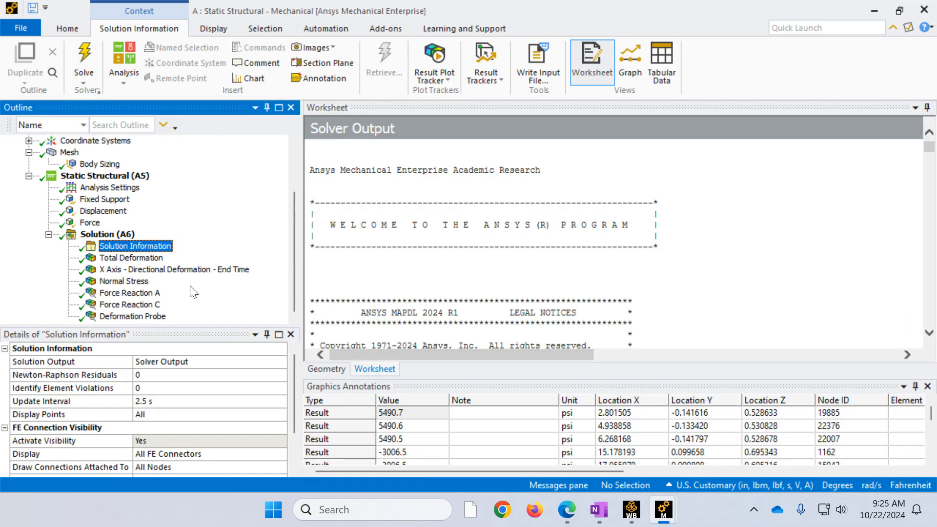
{"action": "left_click", "coordinate": [123, 282]}
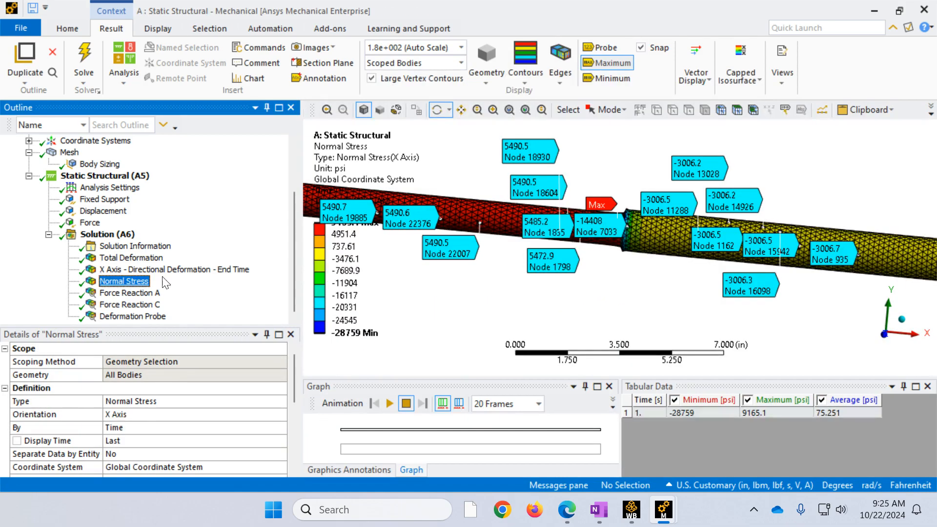
Display the Total Deformation result, view the bar straight along the Z axis, and play the deformation animation.
{"action": "left_click", "coordinate": [131, 257]}
{"action": "scroll", "coordinate": [651, 265], "scroll_direction": "down", "scroll_amount": 2}
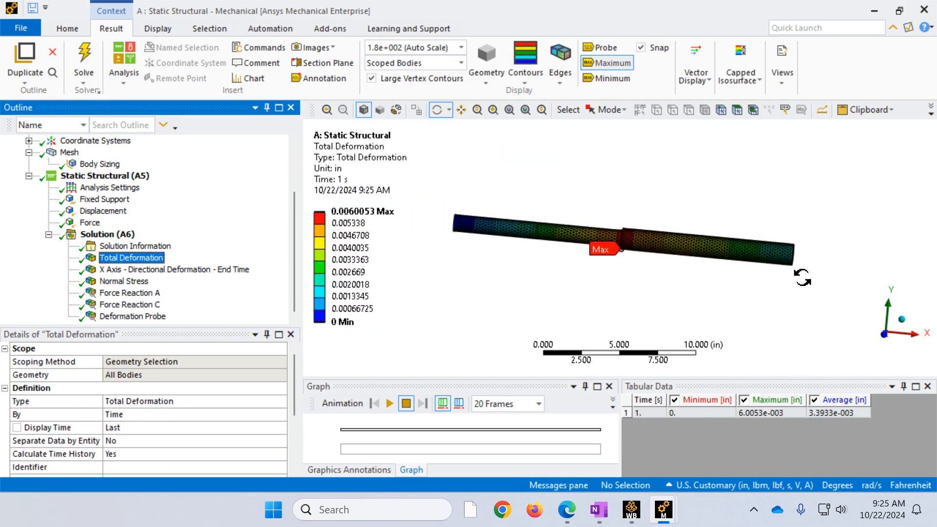
{"action": "left_click_drag", "start_coordinate": [905, 328], "coordinate": [677, 252]}
{"action": "scroll", "coordinate": [678, 251], "scroll_direction": "up", "scroll_amount": 2}
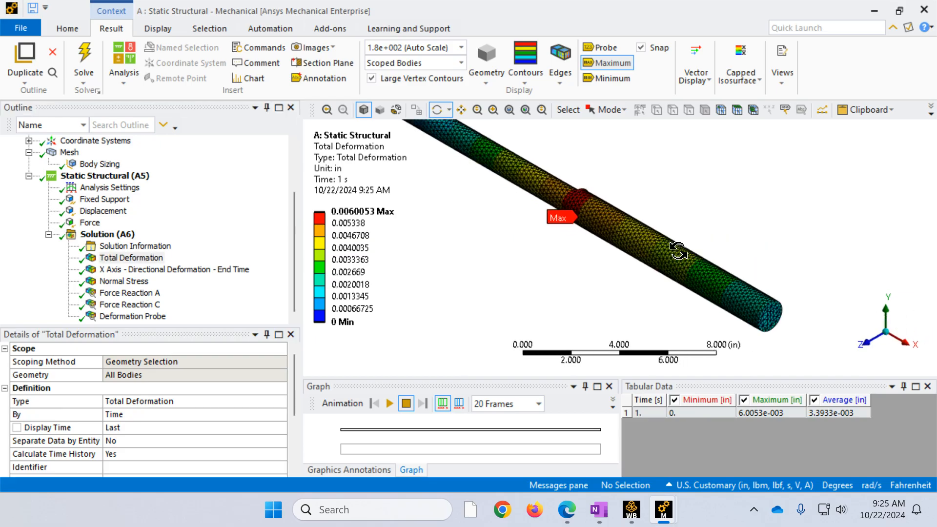
{"action": "left_click", "coordinate": [867, 345]}
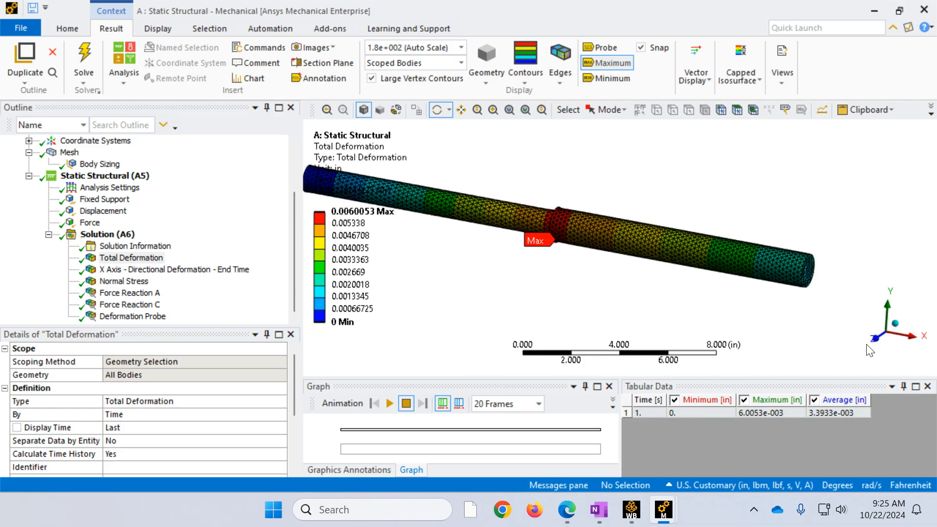
{"action": "left_click", "coordinate": [390, 403]}
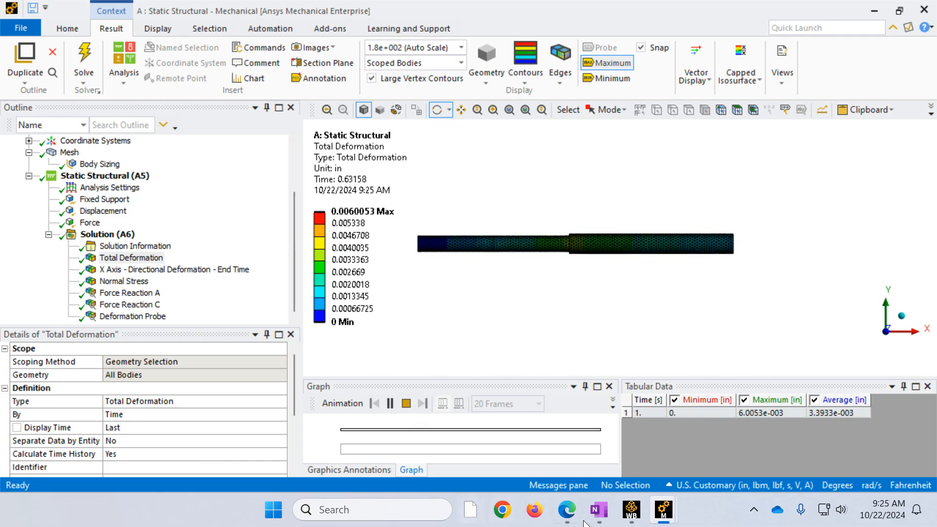
Switch to the Microsoft Edge window showing the Studio media library.
{"action": "mouse_move", "coordinate": [567, 511]}
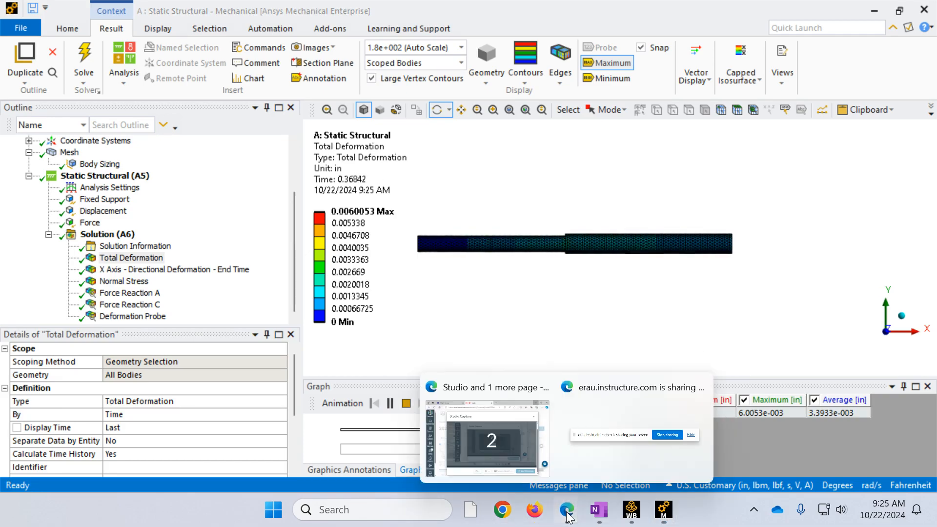
{"action": "mouse_move", "coordinate": [632, 434]}
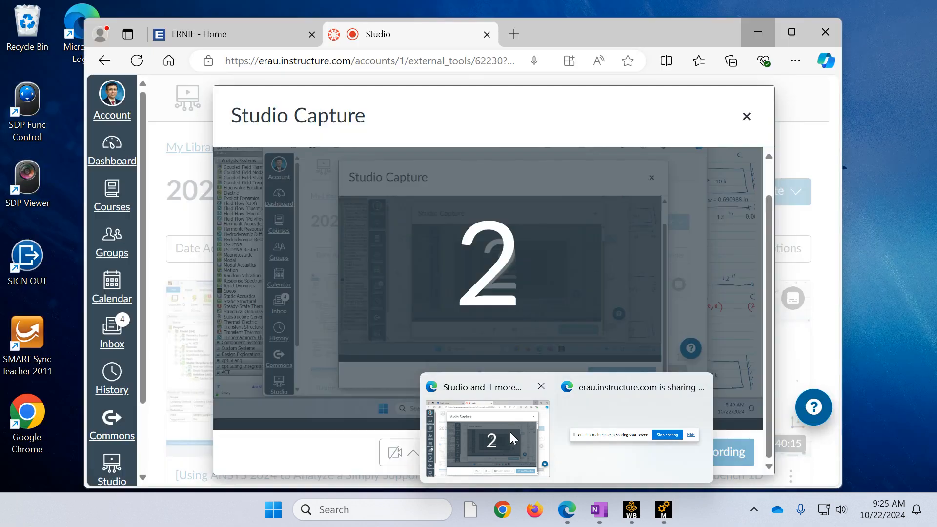
{"action": "left_click", "coordinate": [510, 432]}
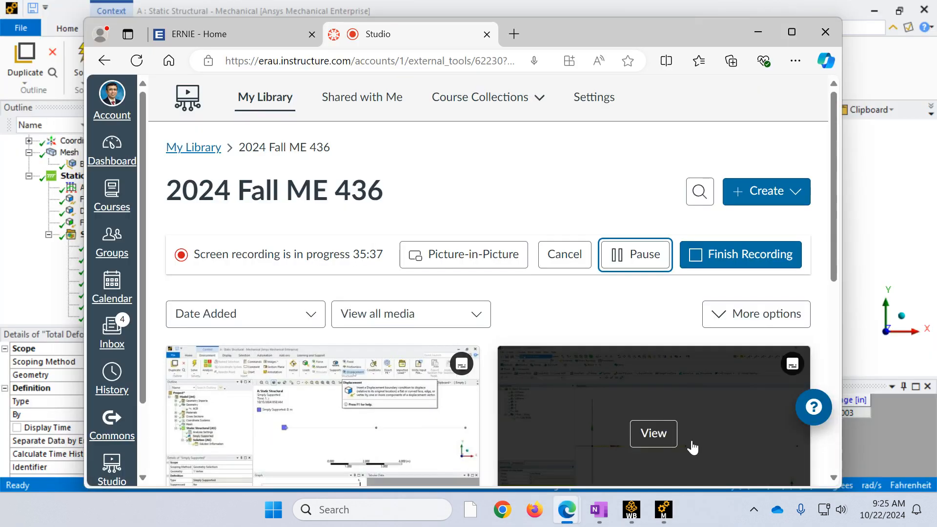
{"action": "mouse_move", "coordinate": [566, 511]}
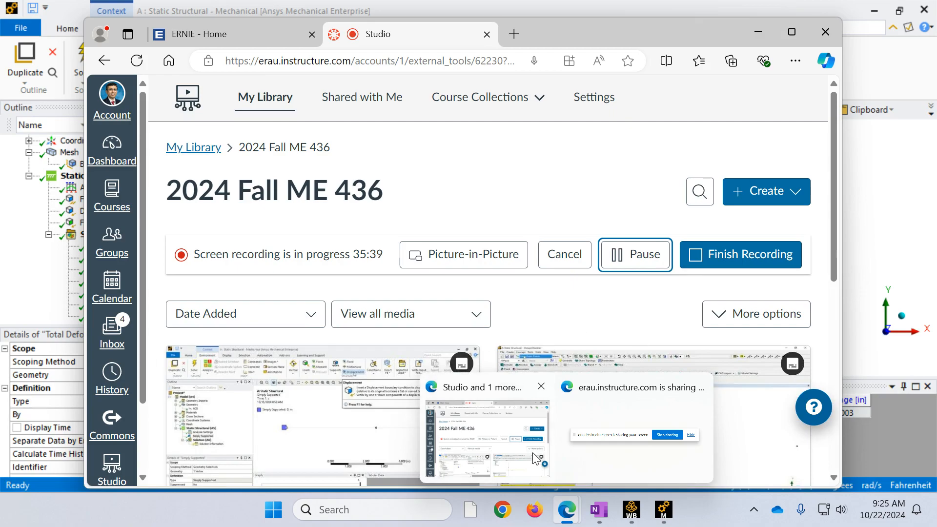